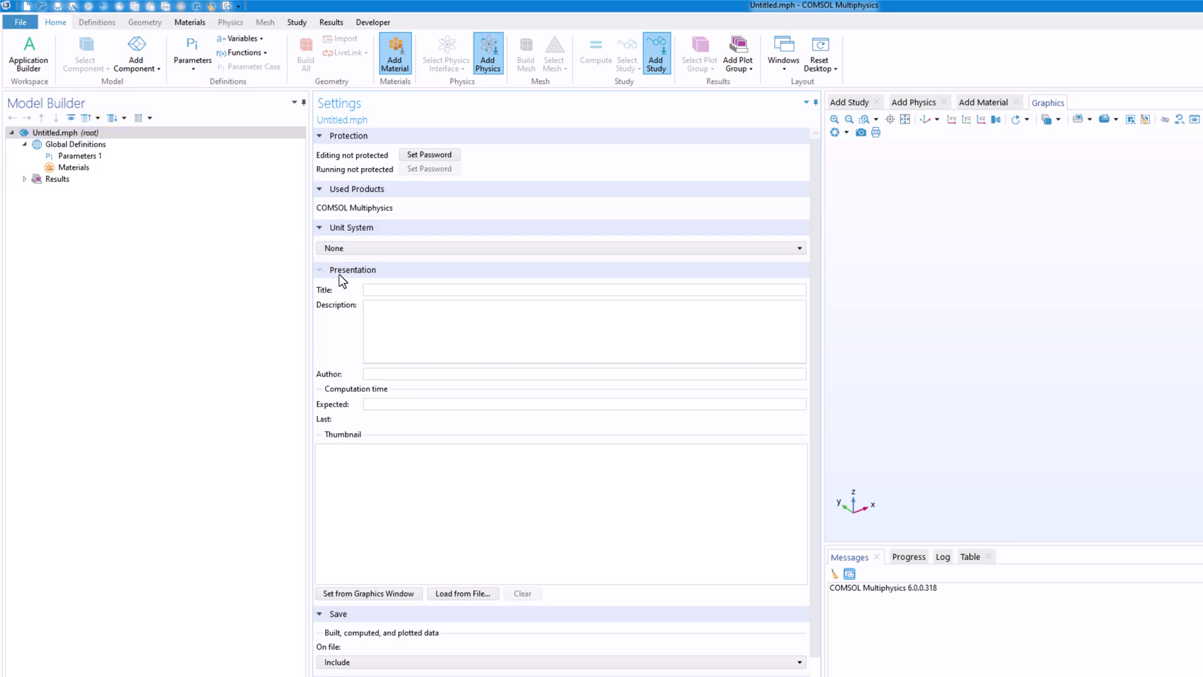
Add a 1D component to the empty model
right_click(88, 133)
mouse_move(123, 138)
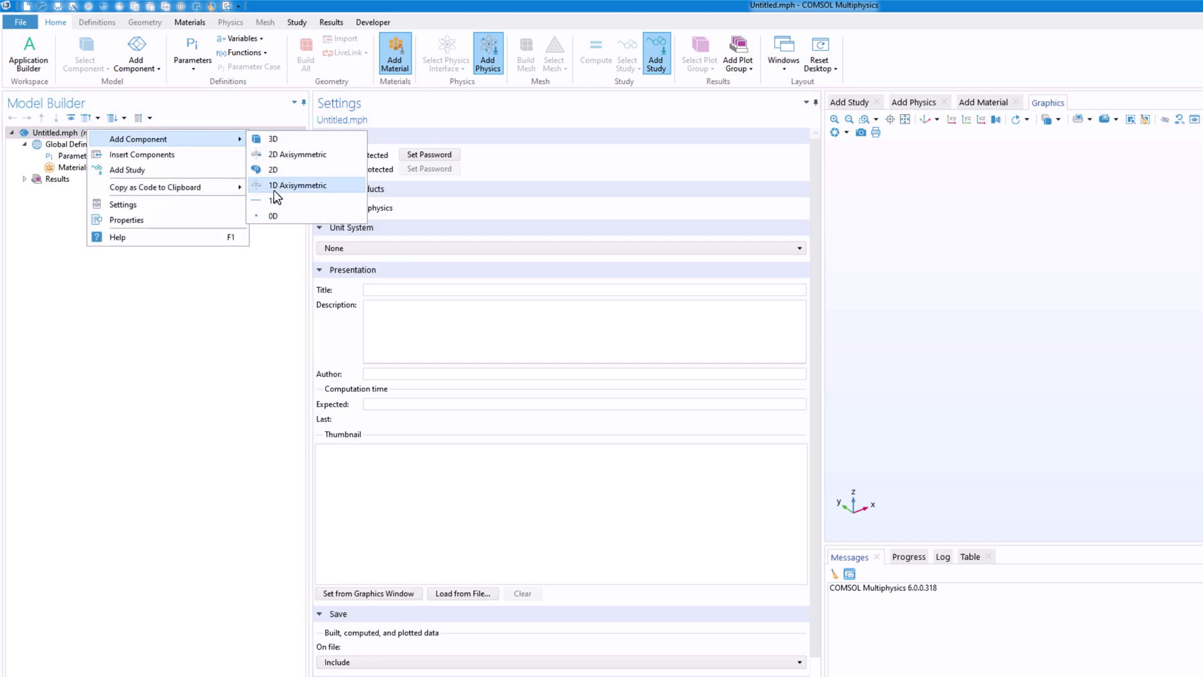
key("Escape")
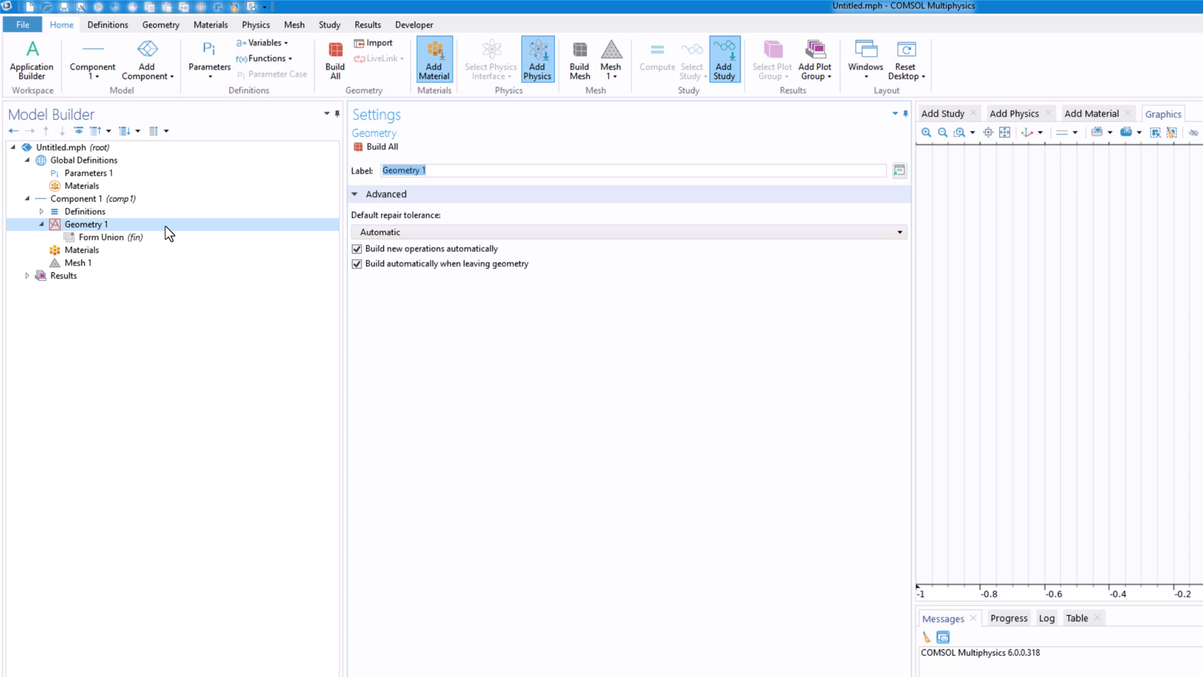
Draw an interval in the 1D geometry from about -0.6 to about 0.65
left_click(161, 26)
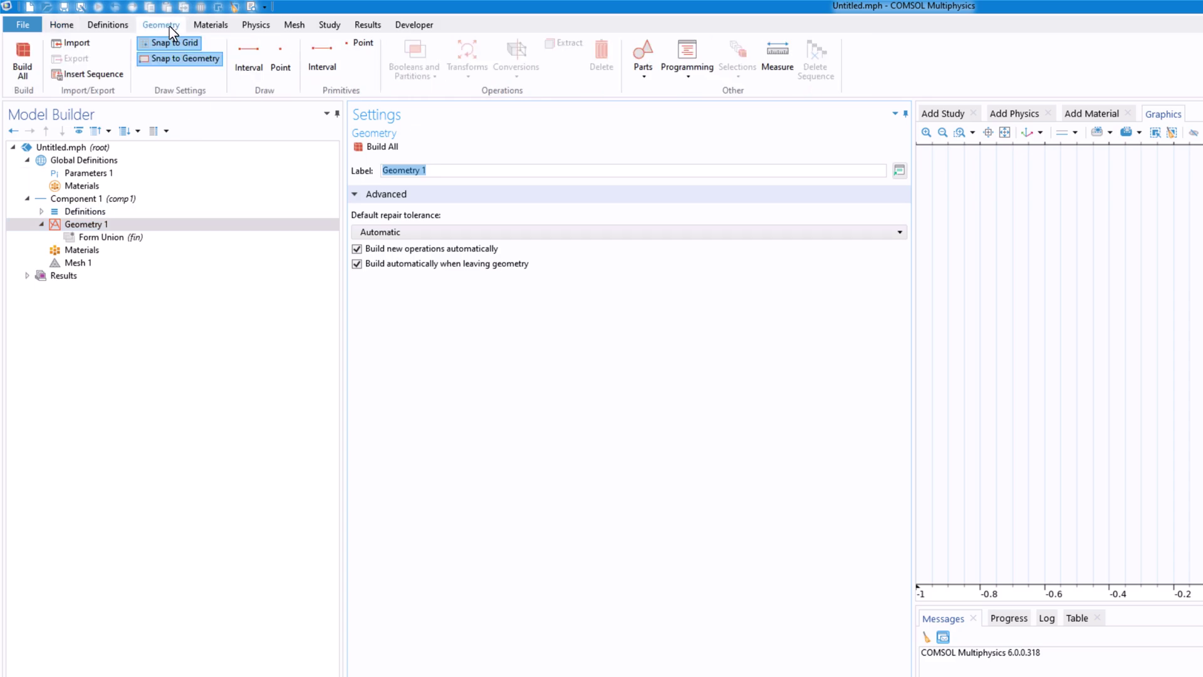
left_click(246, 65)
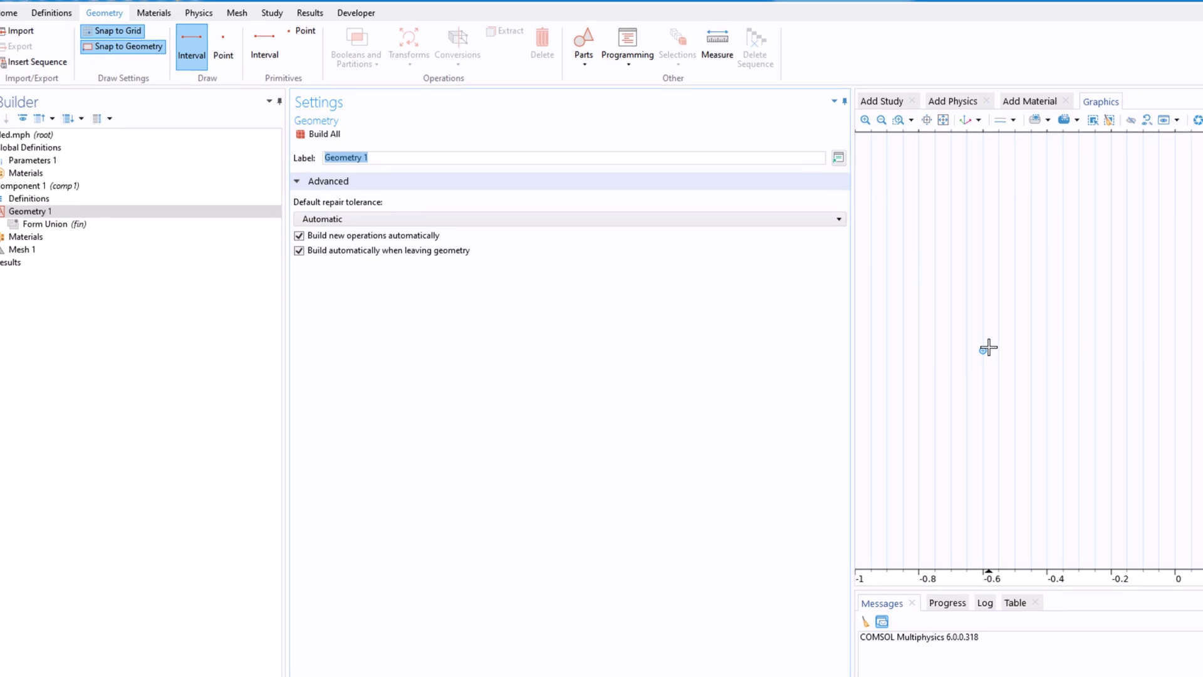
left_click(735, 296)
left_click(1125, 294)
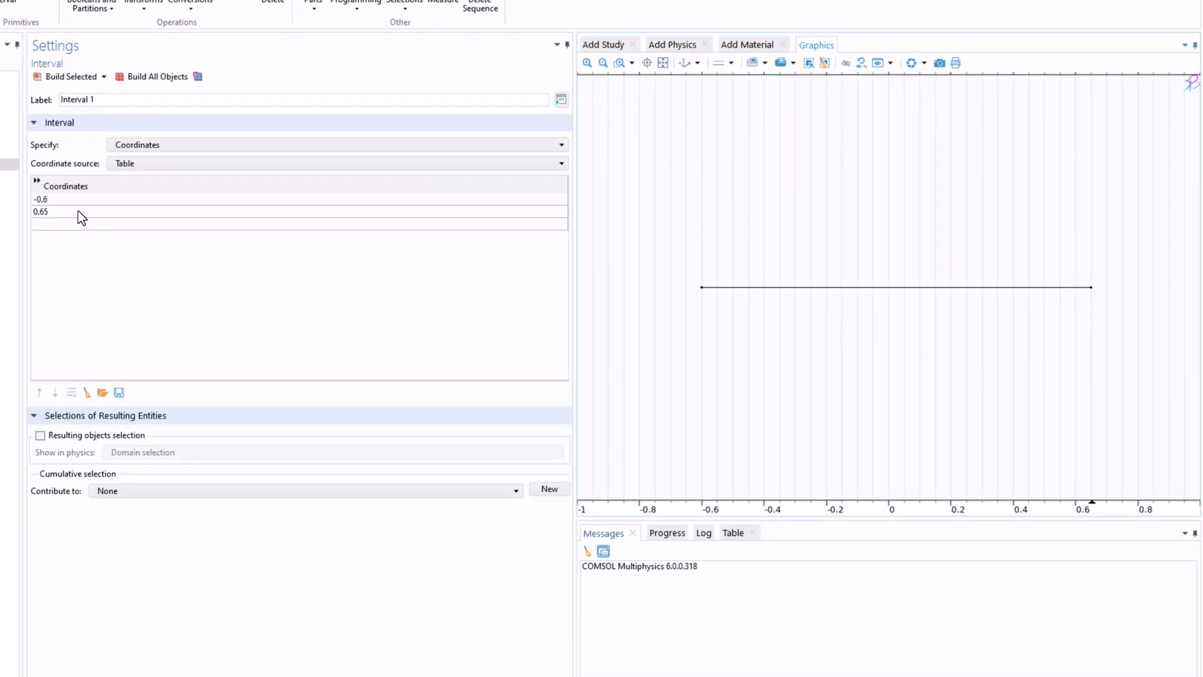
left_click(54, 202)
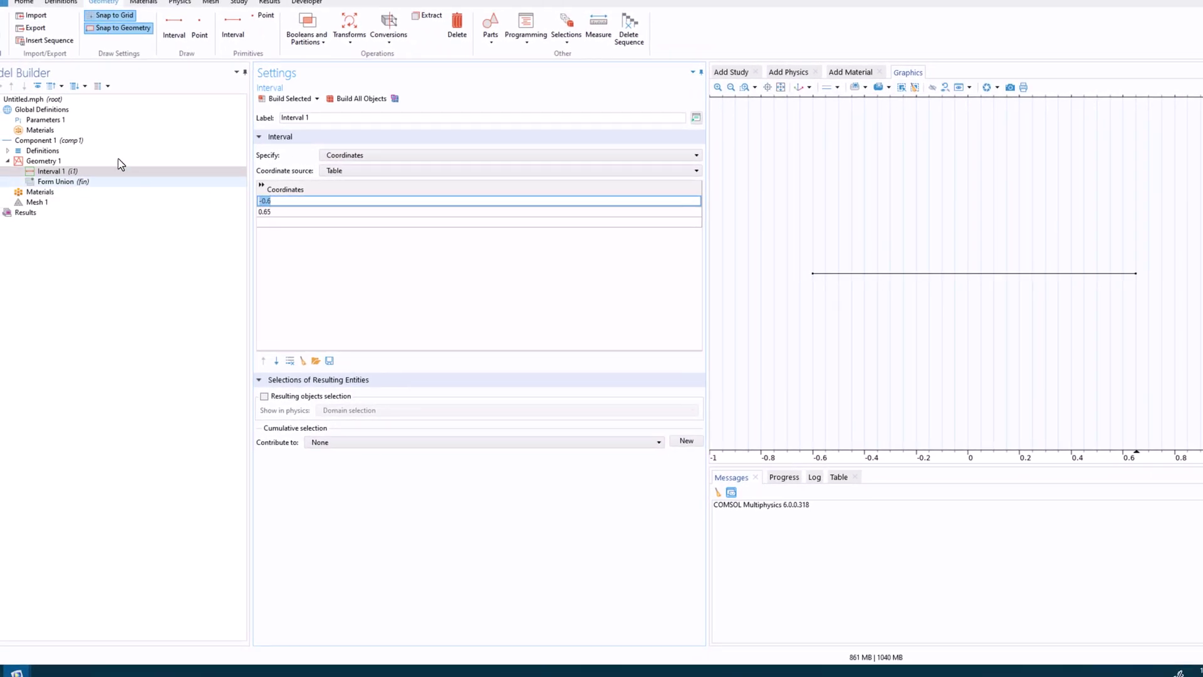
Define a global parameter interval_start with the expression 0 and widen the name column to fit it
left_click(43, 120)
left_click(282, 159)
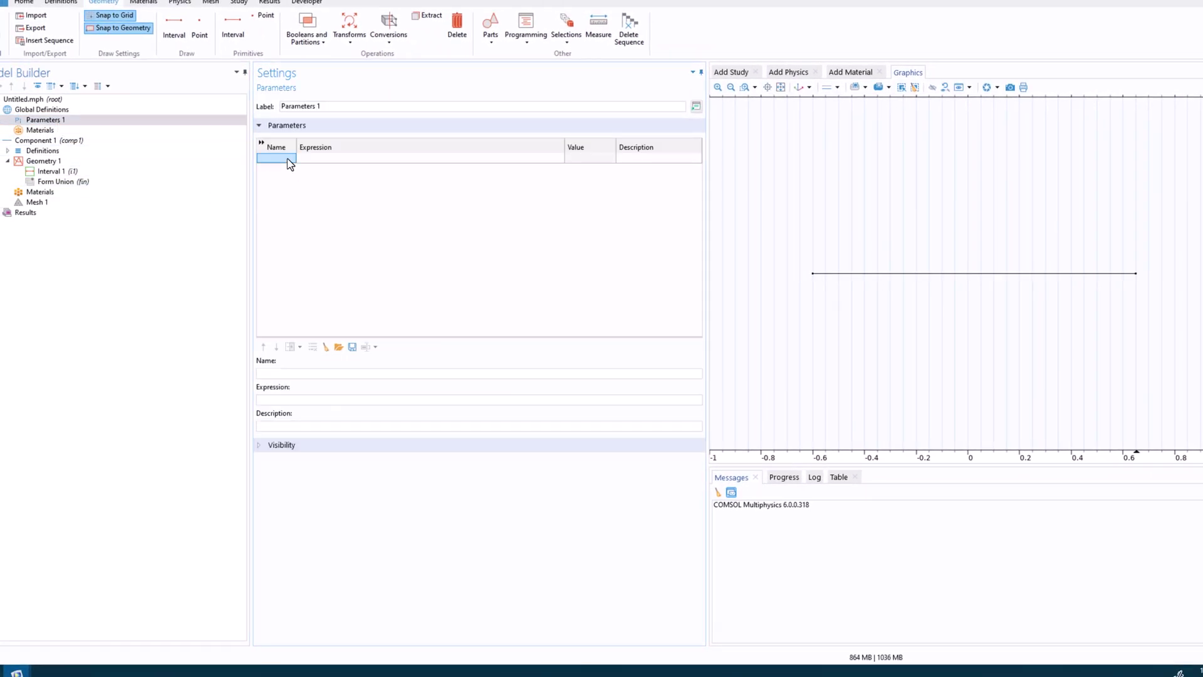
type("interval")
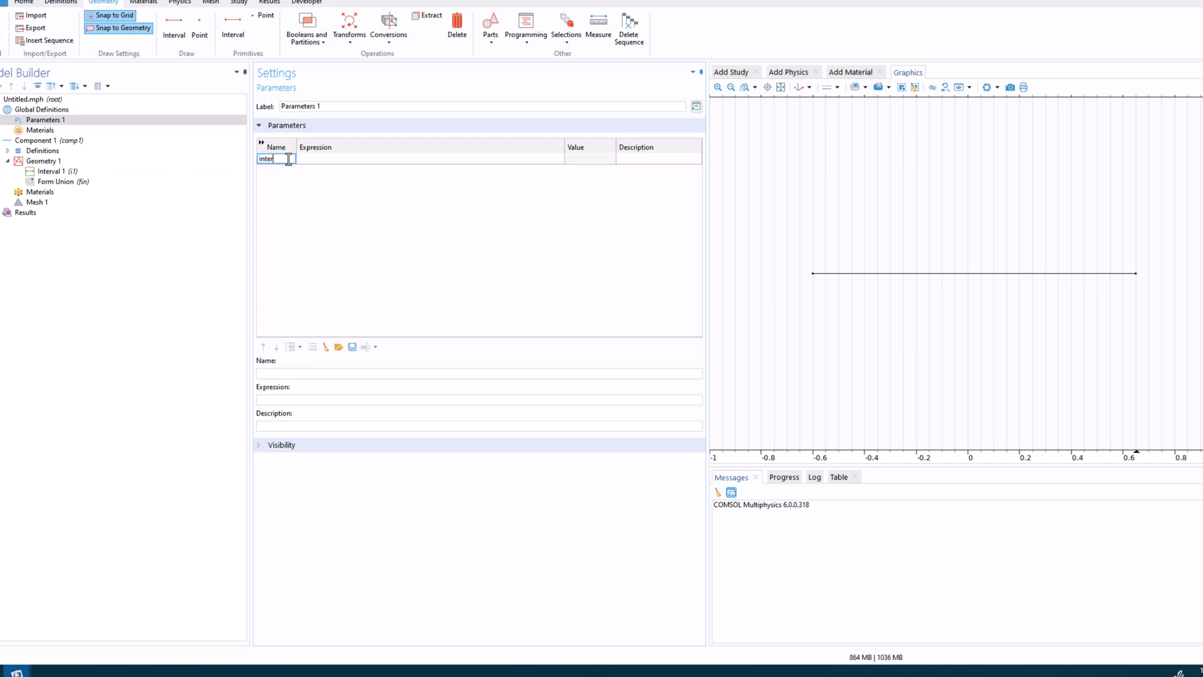
type("_start")
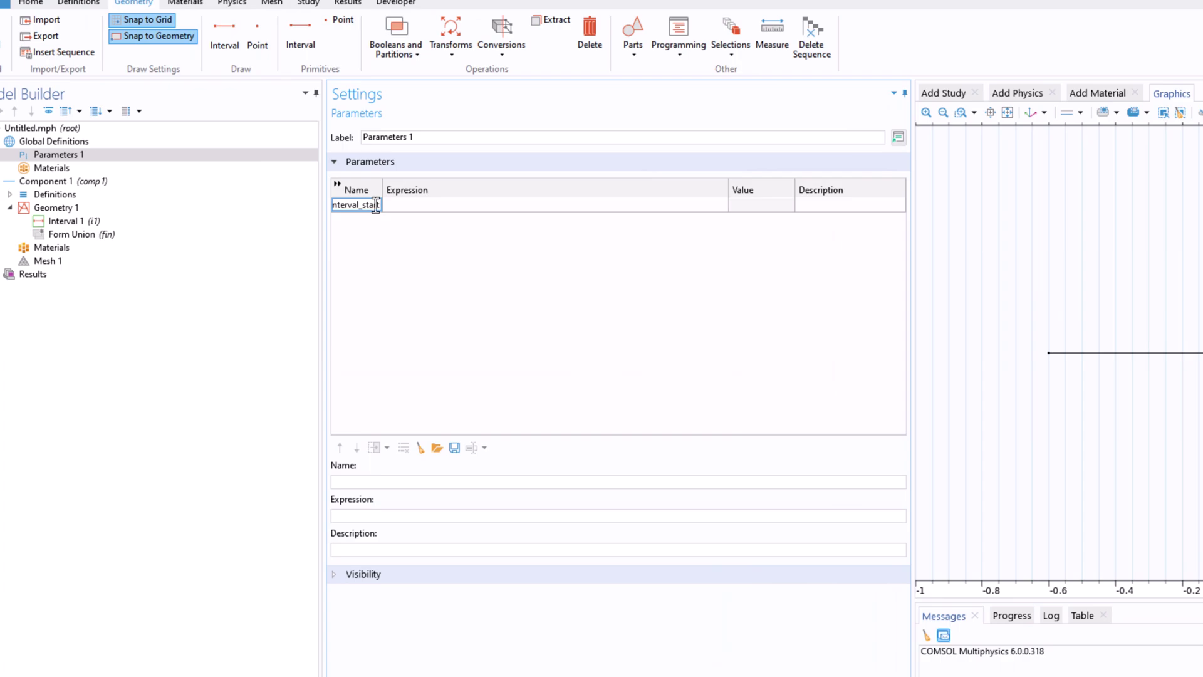
left_click(432, 204)
type("0")
left_click_drag(383, 190, 416, 190)
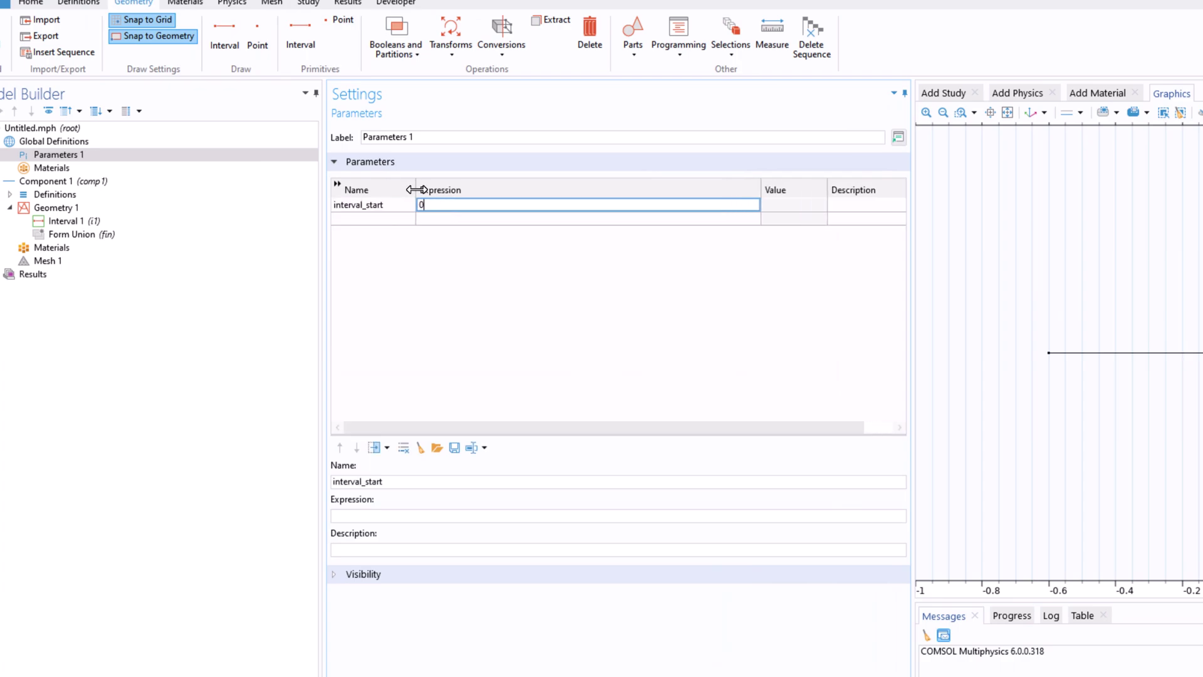
Add a second global parameter interval_end with the expression 10, reusing the copied name of interval_start
left_click(387, 205)
left_click(382, 220)
right_click(382, 221)
left_click(357, 267)
left_click_drag(389, 218, 366, 219)
type("end")
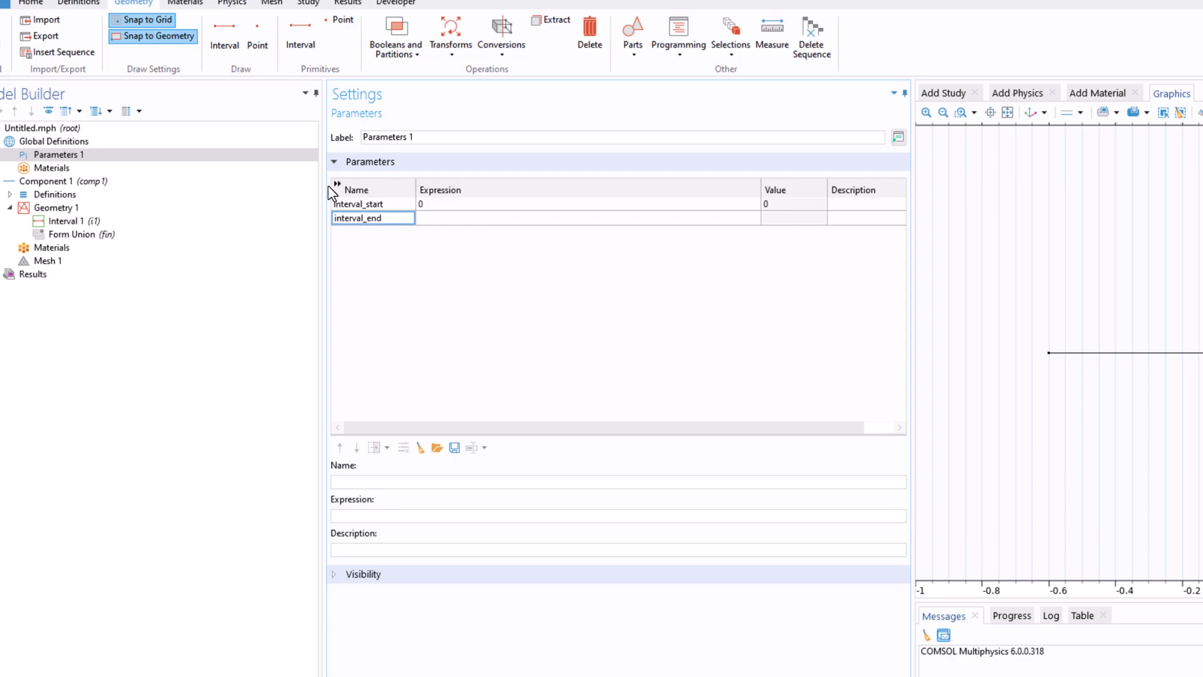
left_click(464, 219)
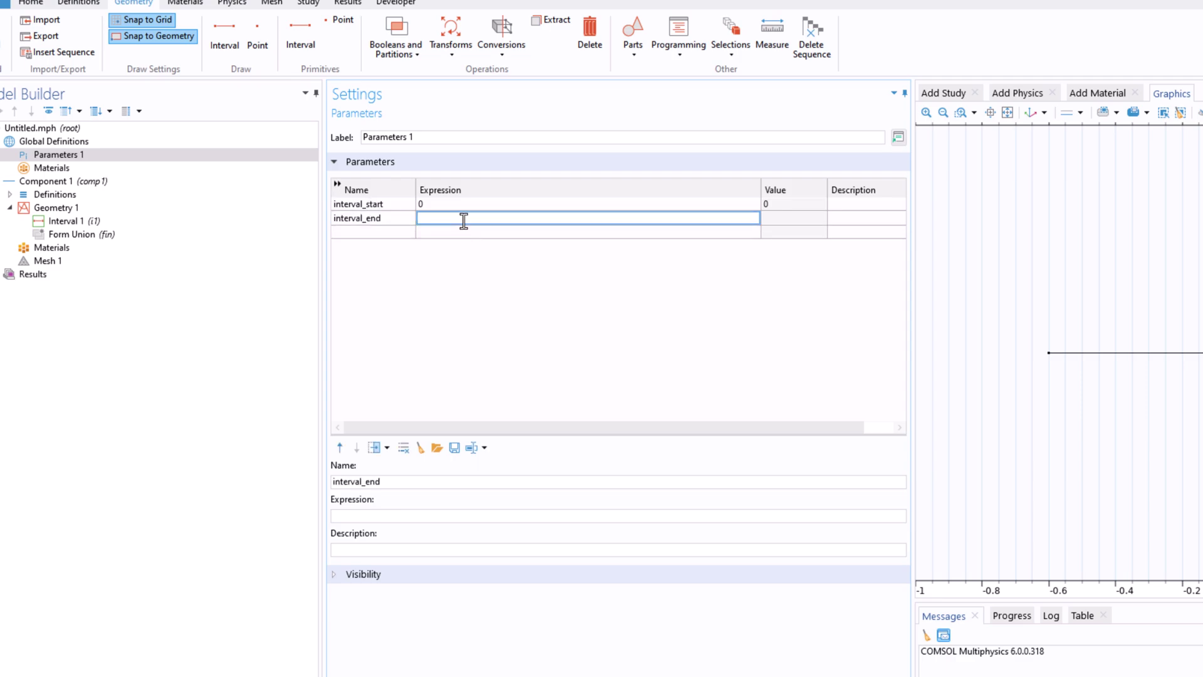
type("10")
key("Return")
Replace the first coordinate of Interval 1 with the parameter interval_start
left_click(393, 206)
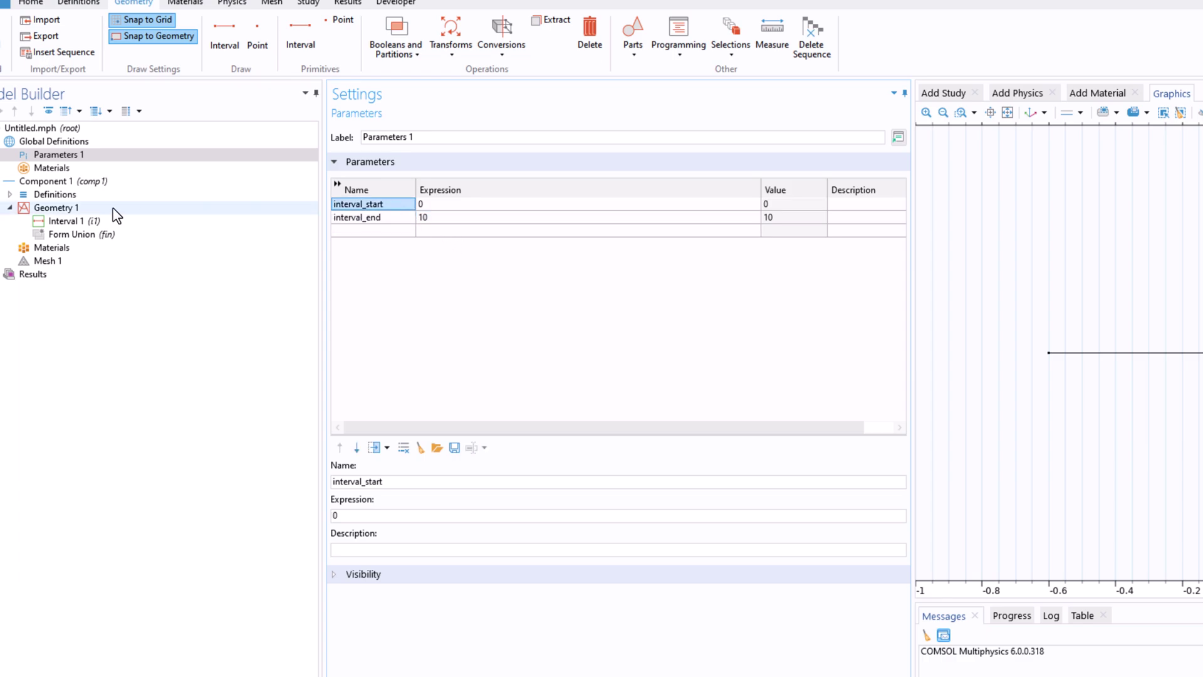
left_click(65, 222)
left_click(338, 259)
left_click(341, 259)
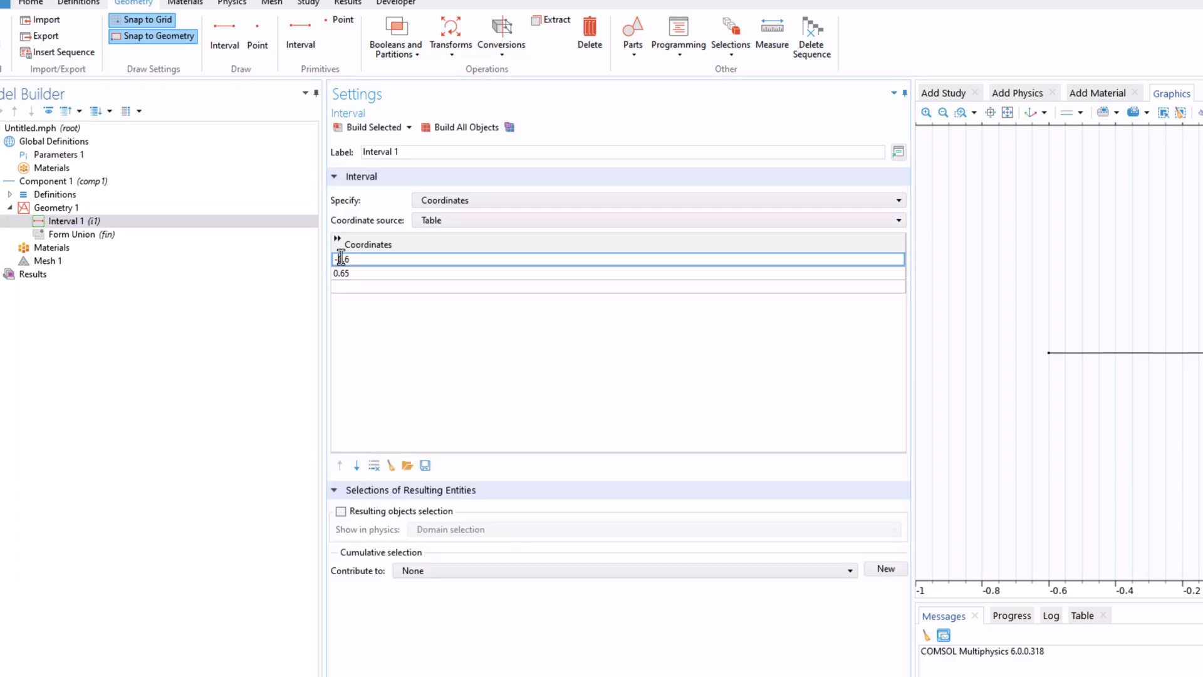
right_click(342, 257)
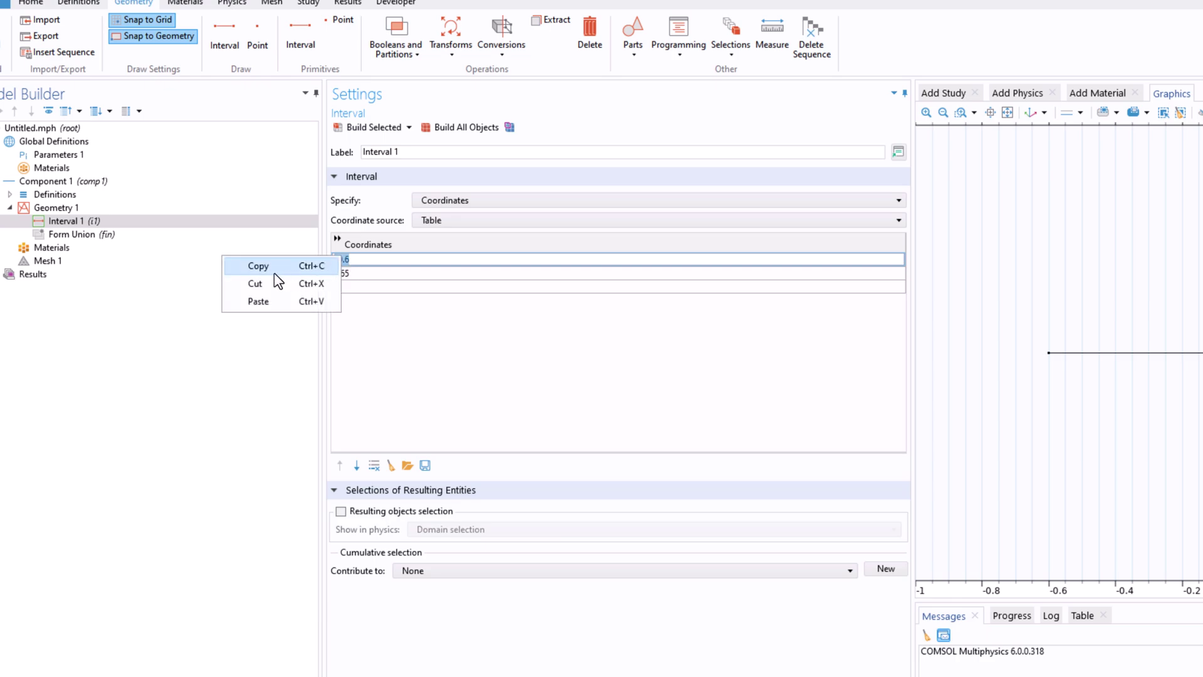
left_click(267, 300)
Set the second coordinate of Interval 1 to the parameter interval_end
double_click(343, 272)
right_click(343, 272)
left_click(259, 317)
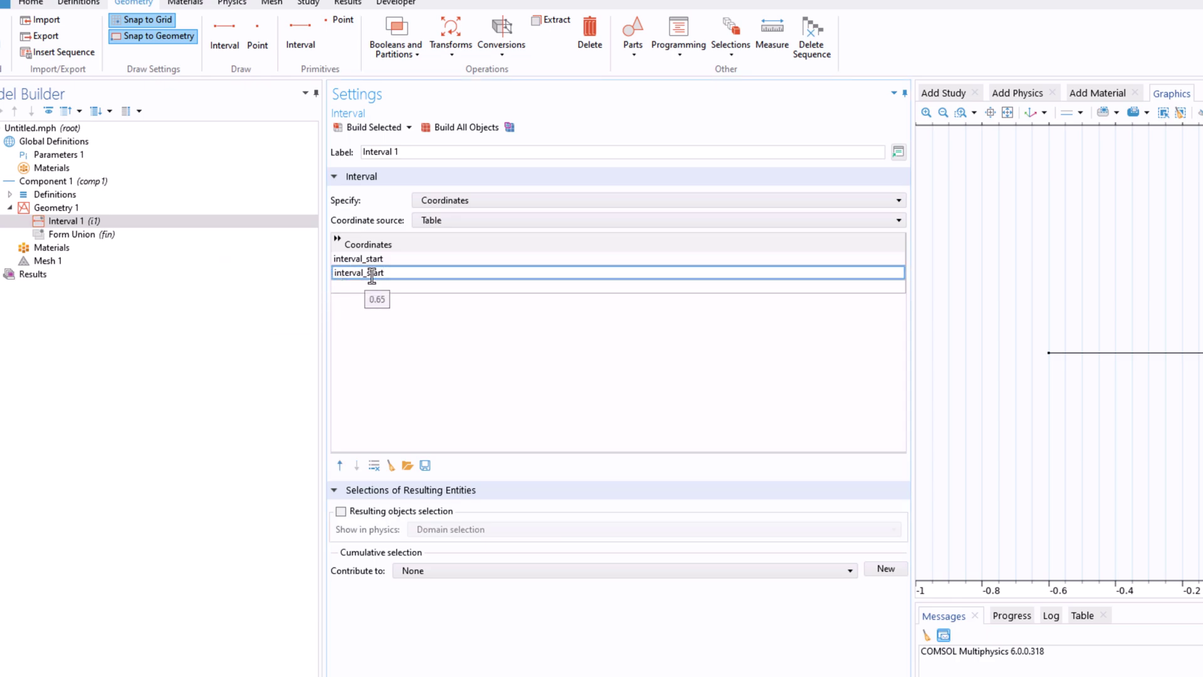
double_click(375, 273)
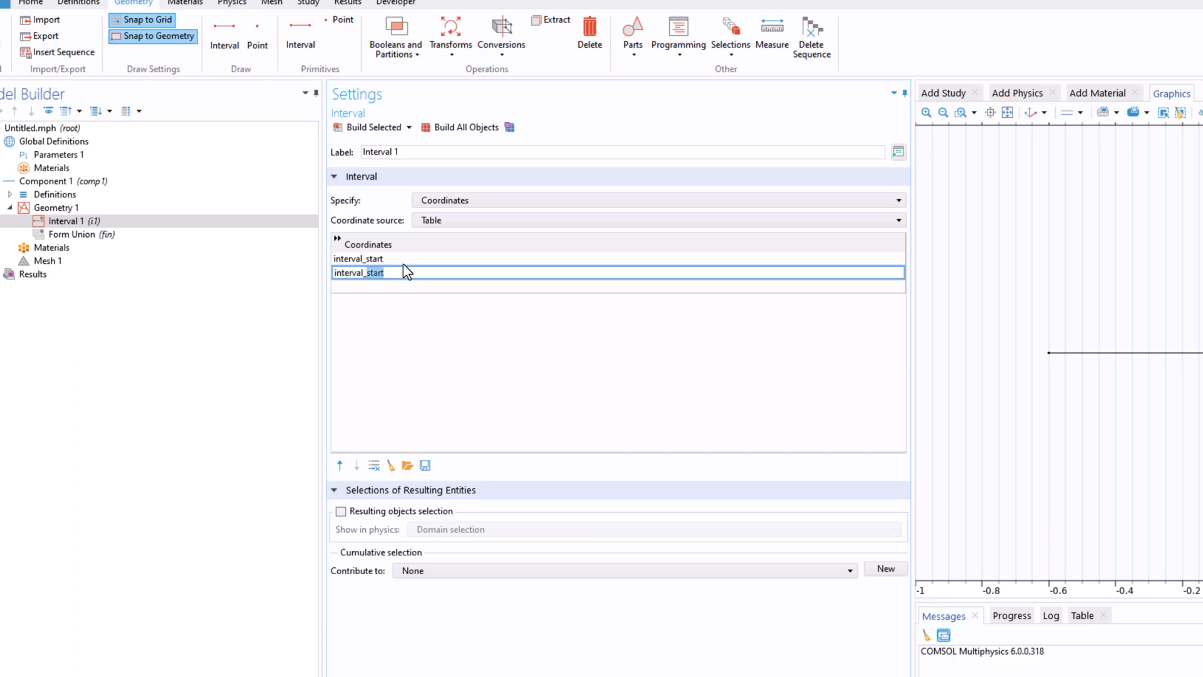
left_click(62, 155)
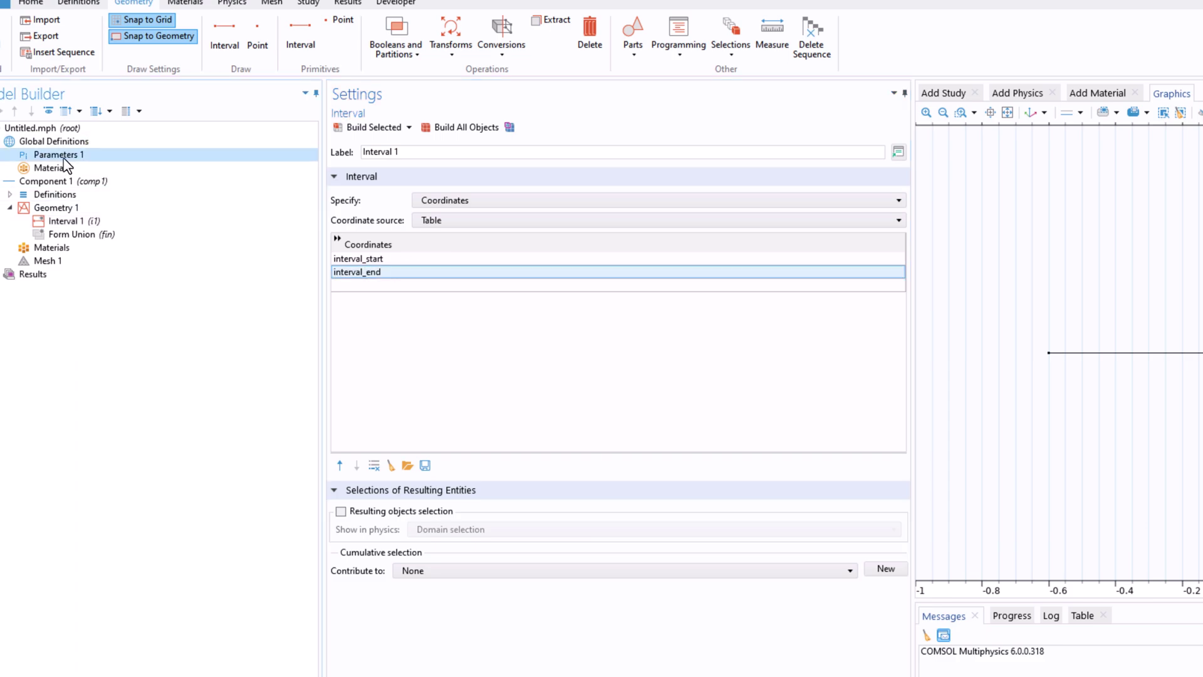
Build the whole geometry and fit the complete interval in the graphics view
left_click(56, 207)
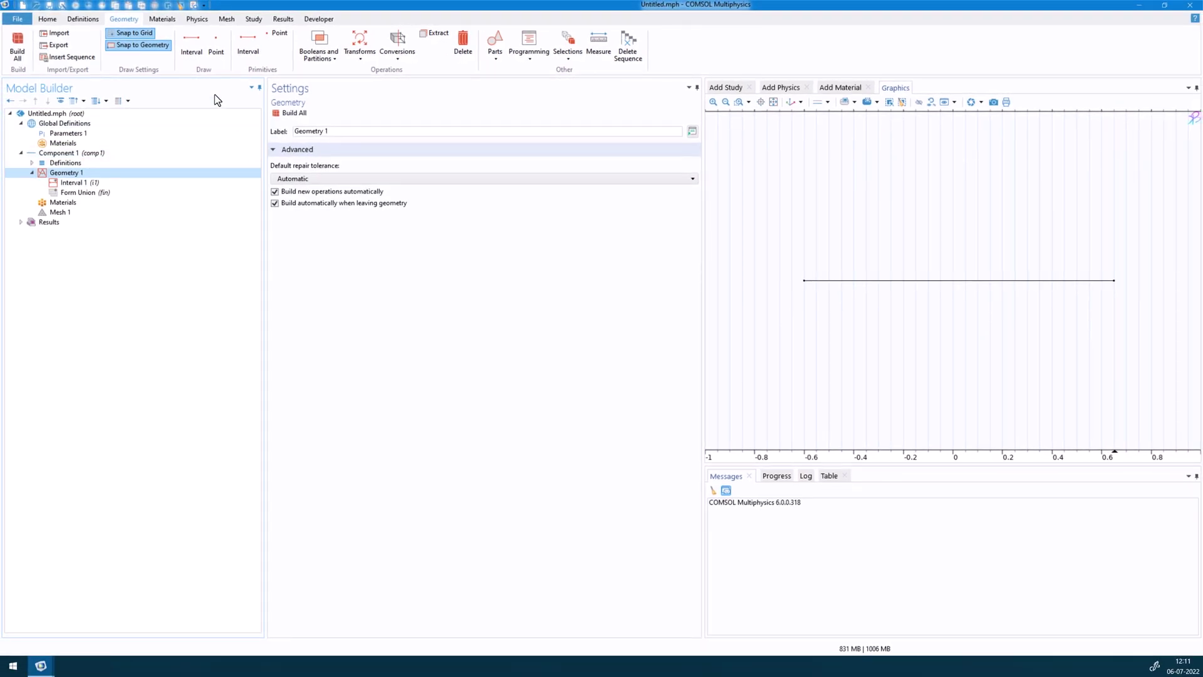
left_click(292, 115)
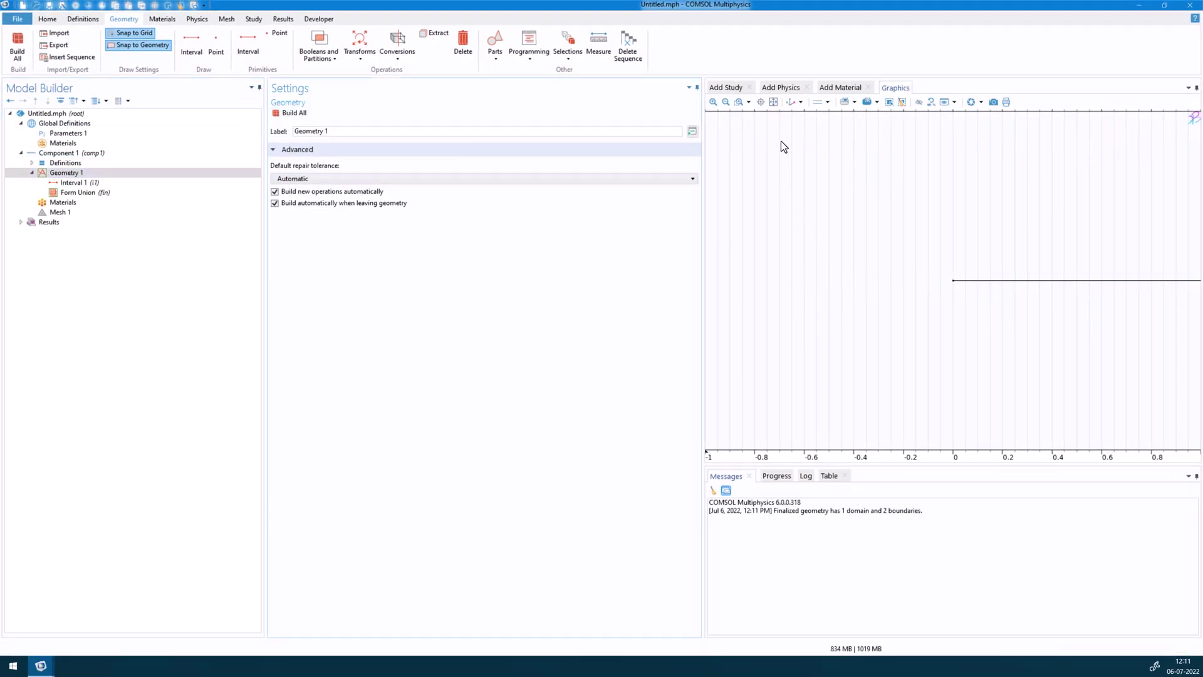
left_click(774, 104)
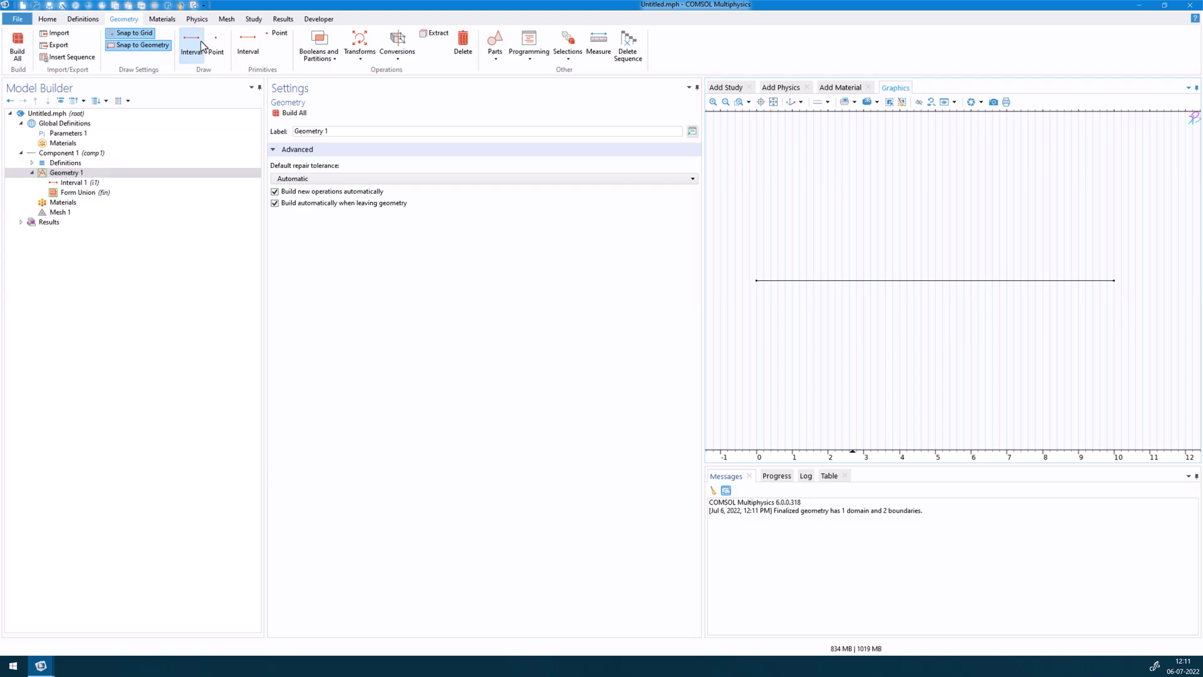
Add the Coefficient Form PDE interface from the Mathematics PDE interfaces to Component 1
left_click(198, 20)
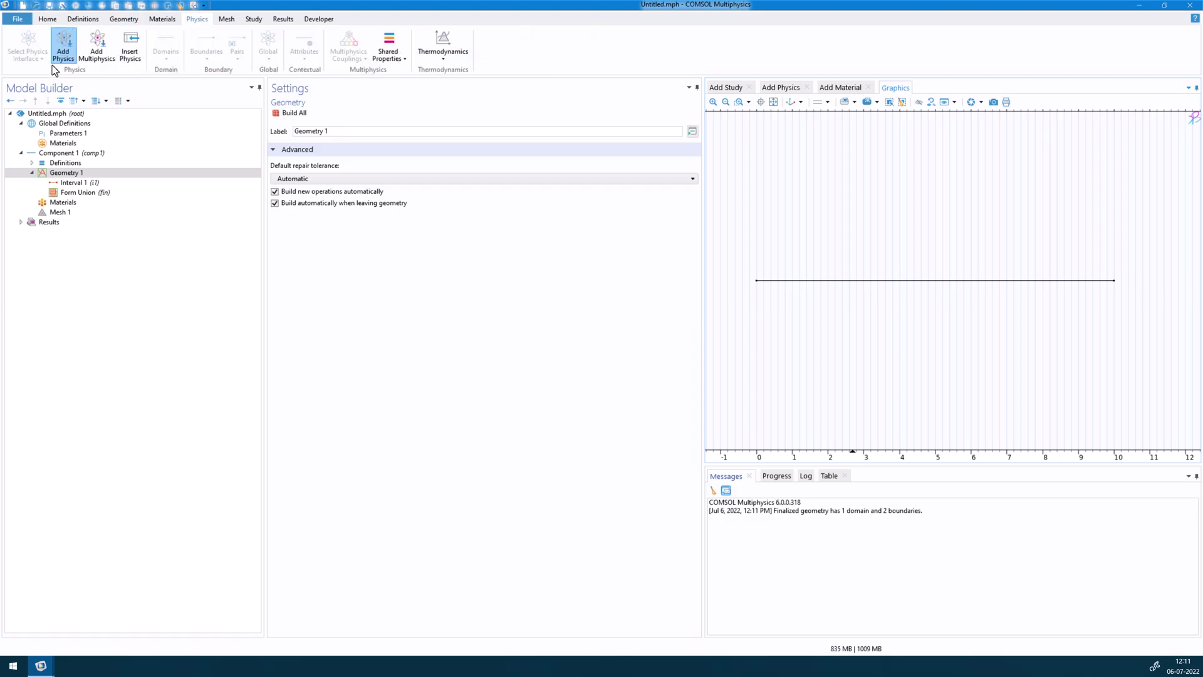
left_click(781, 87)
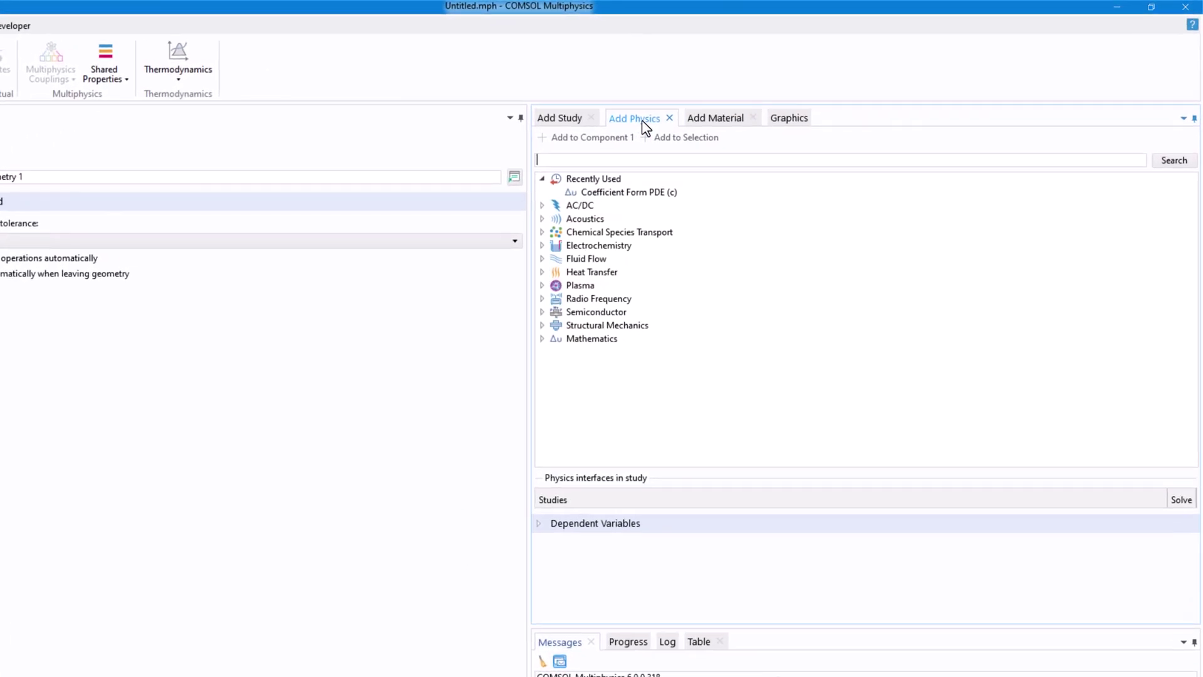
left_click(542, 339)
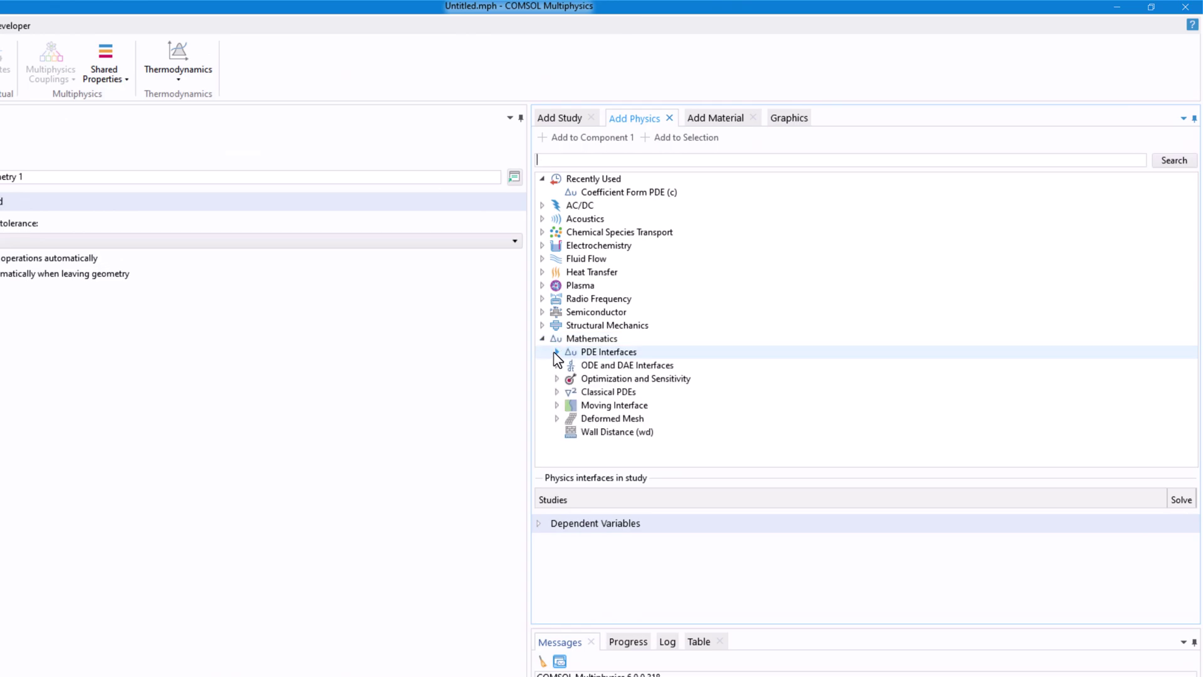
left_click(555, 353)
left_click(641, 365)
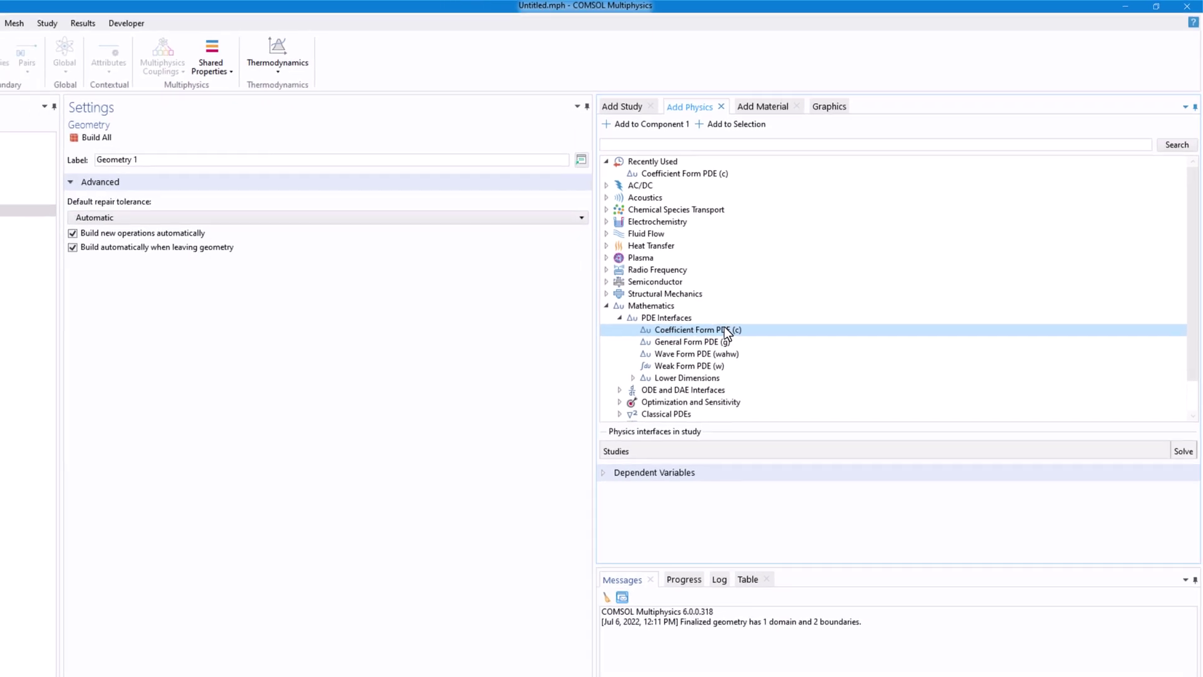
right_click(749, 328)
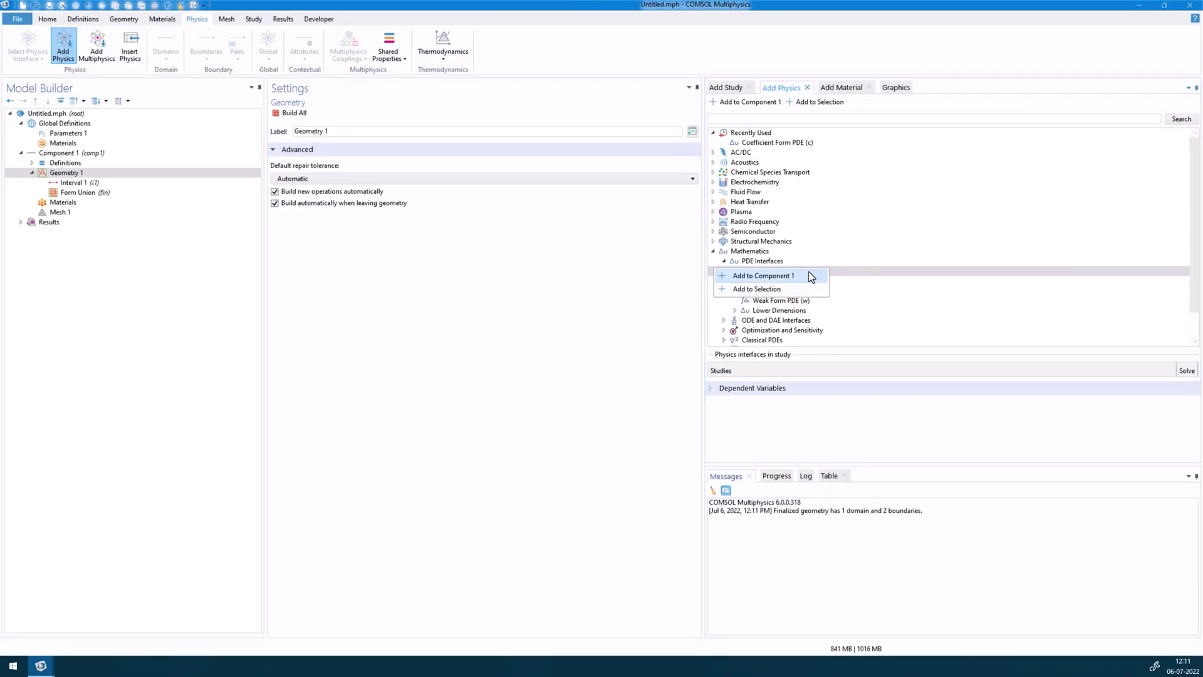
left_click(781, 276)
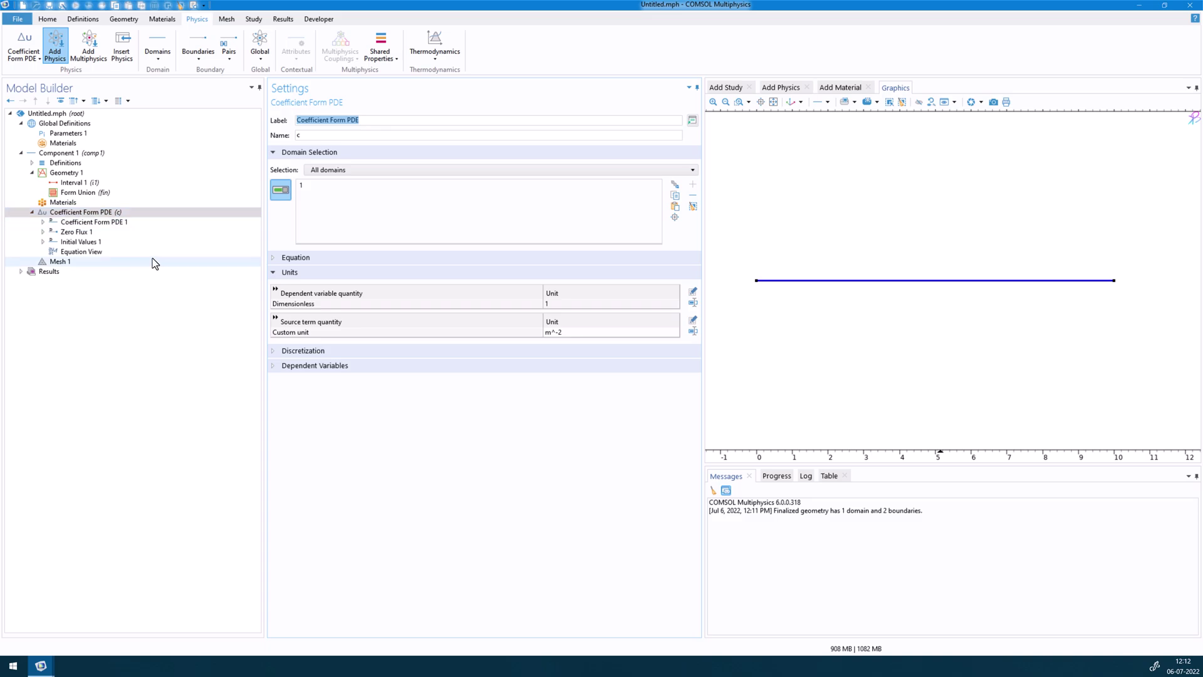
Expand the discretization and dependent variable settings of the Coefficient Form PDE and set the number of dependent variables to 2
left_click(287, 354)
left_click(272, 502)
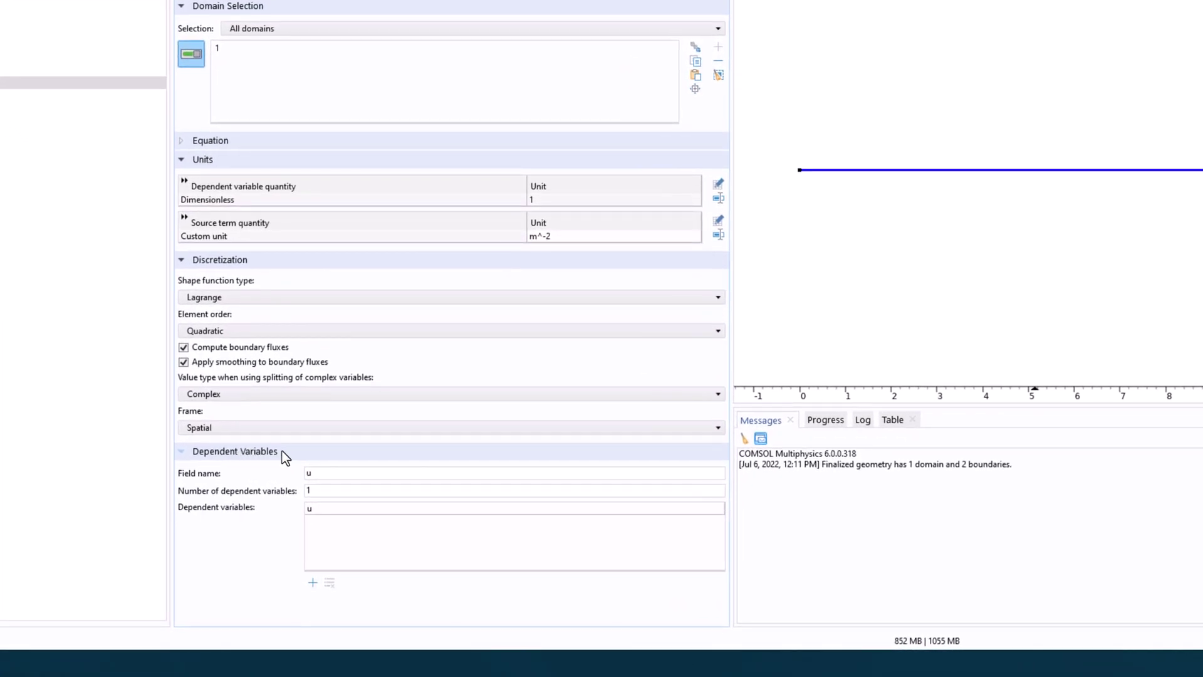
double_click(317, 491)
type("2")
key("Return")
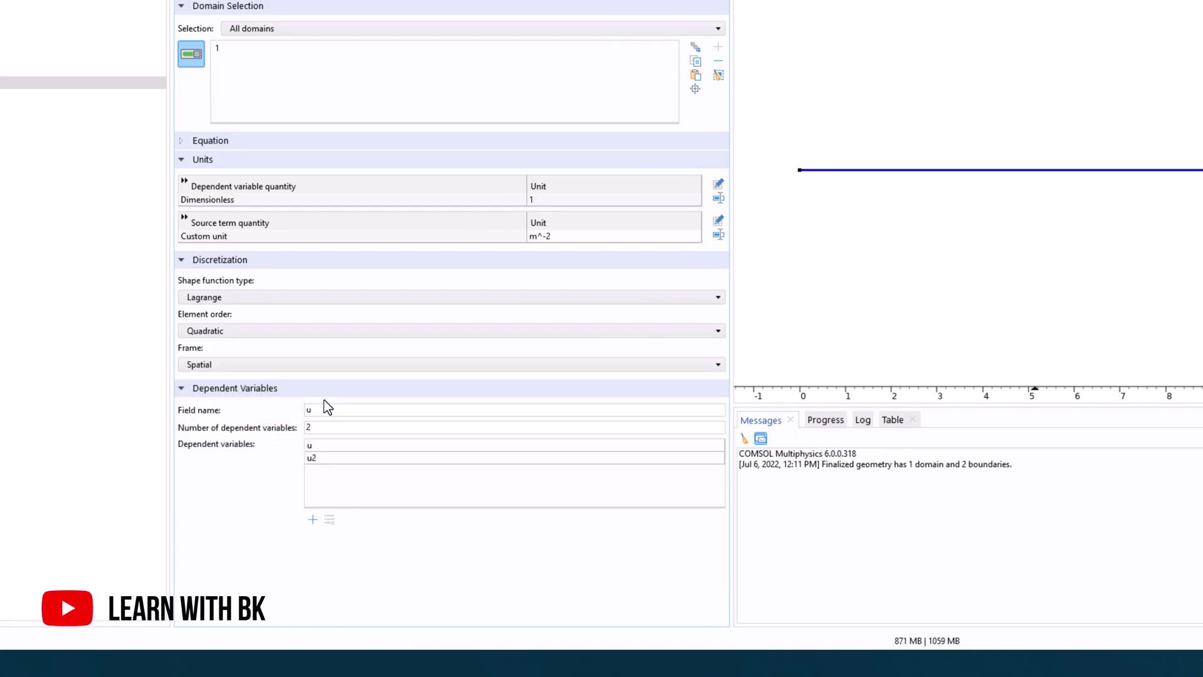
Rename the second dependent variable of the Coefficient Form PDE to v
double_click(322, 460)
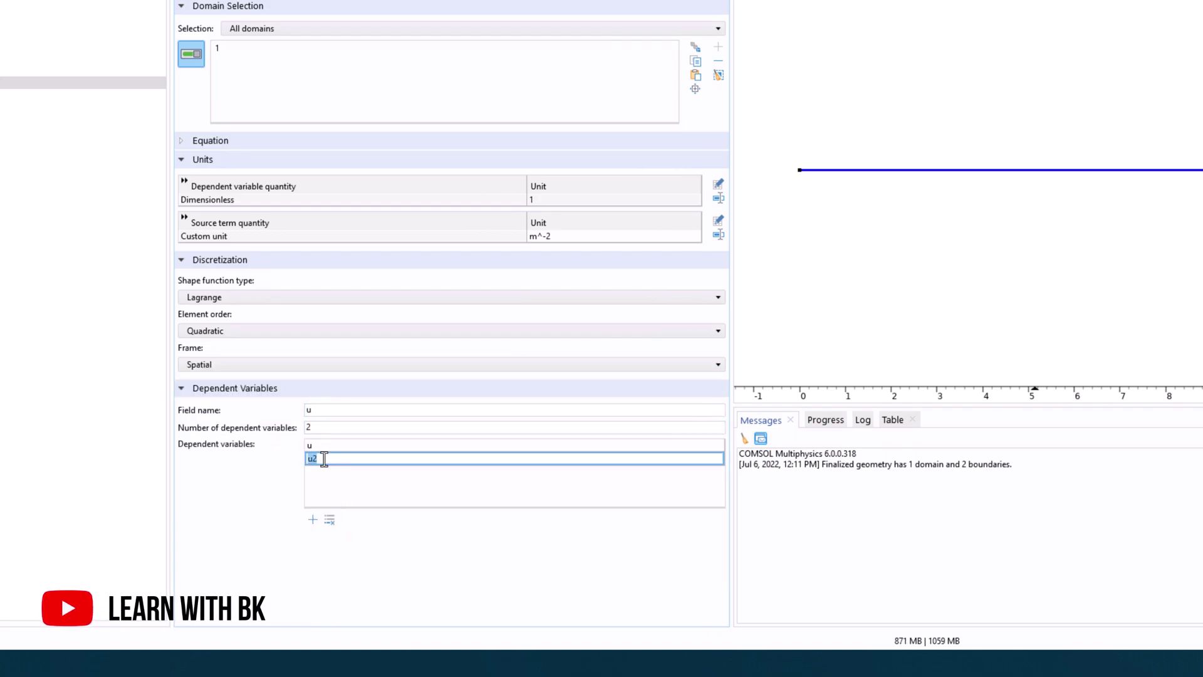
type("v")
key("Return")
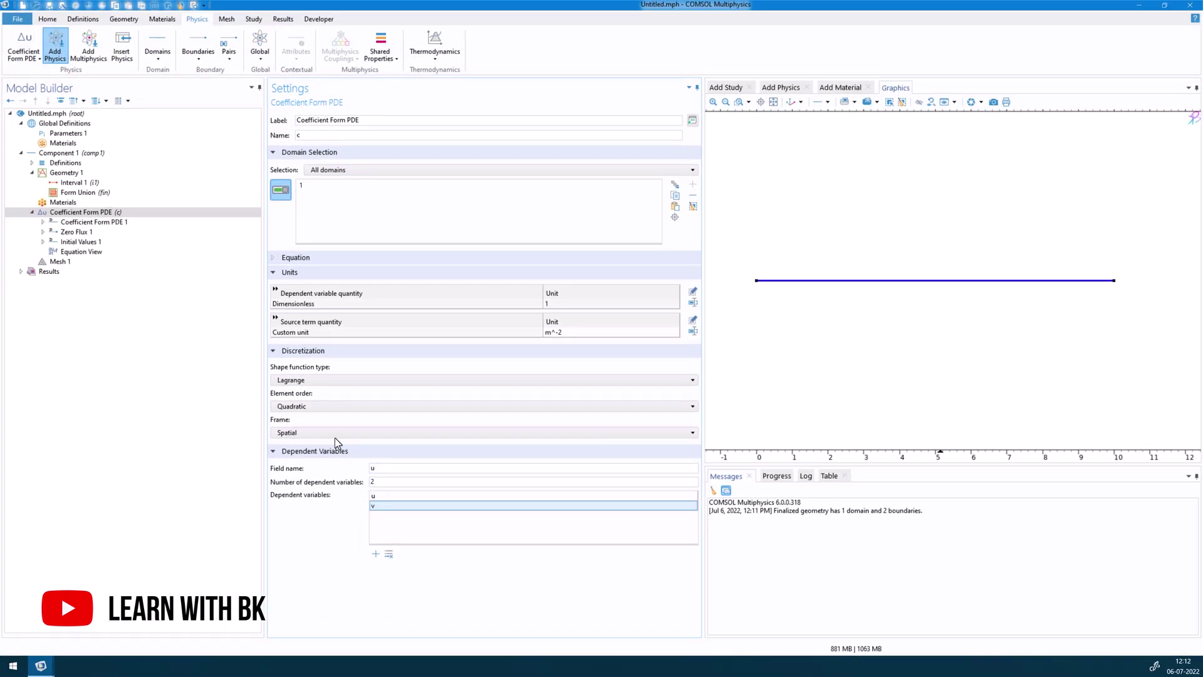
left_click(86, 216)
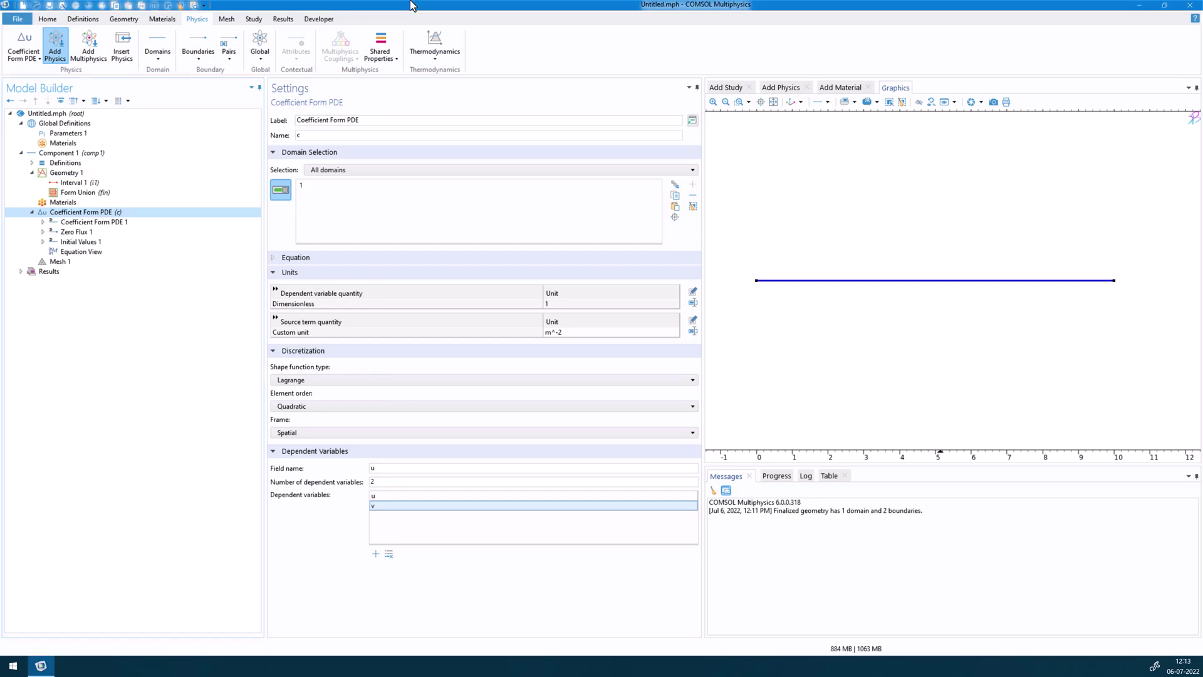
Add global parameters a1 with the expression 1 and a2 with the expression 2 to Parameters 1
left_click(85, 137)
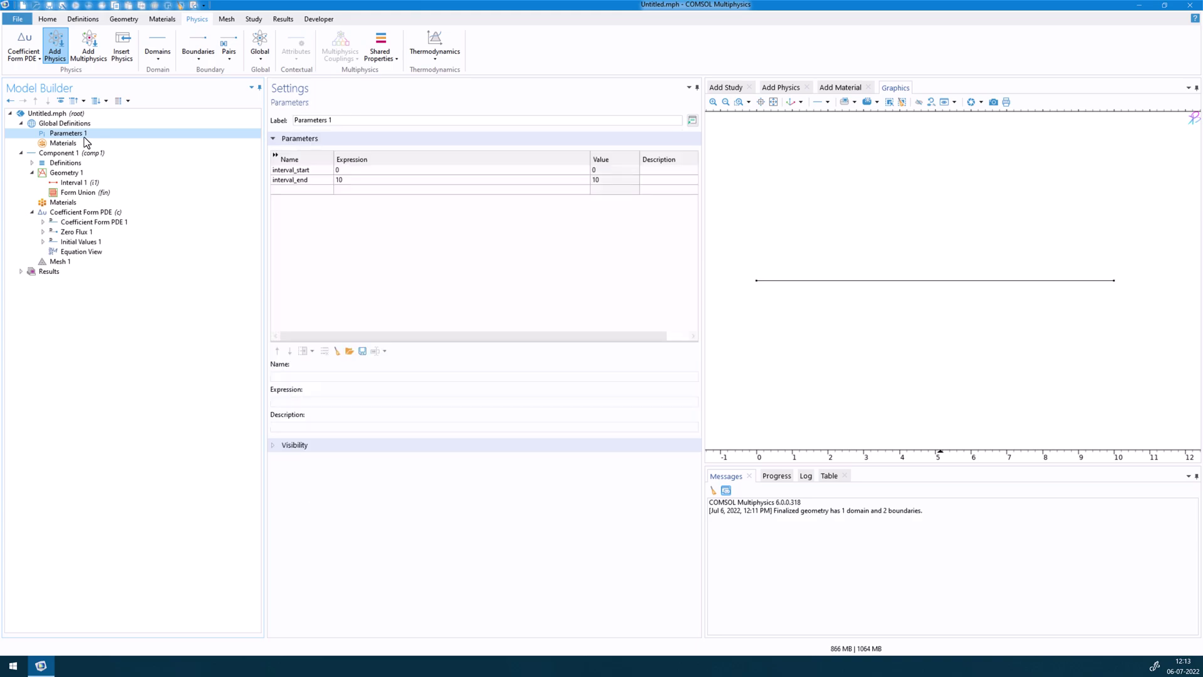
left_click(303, 190)
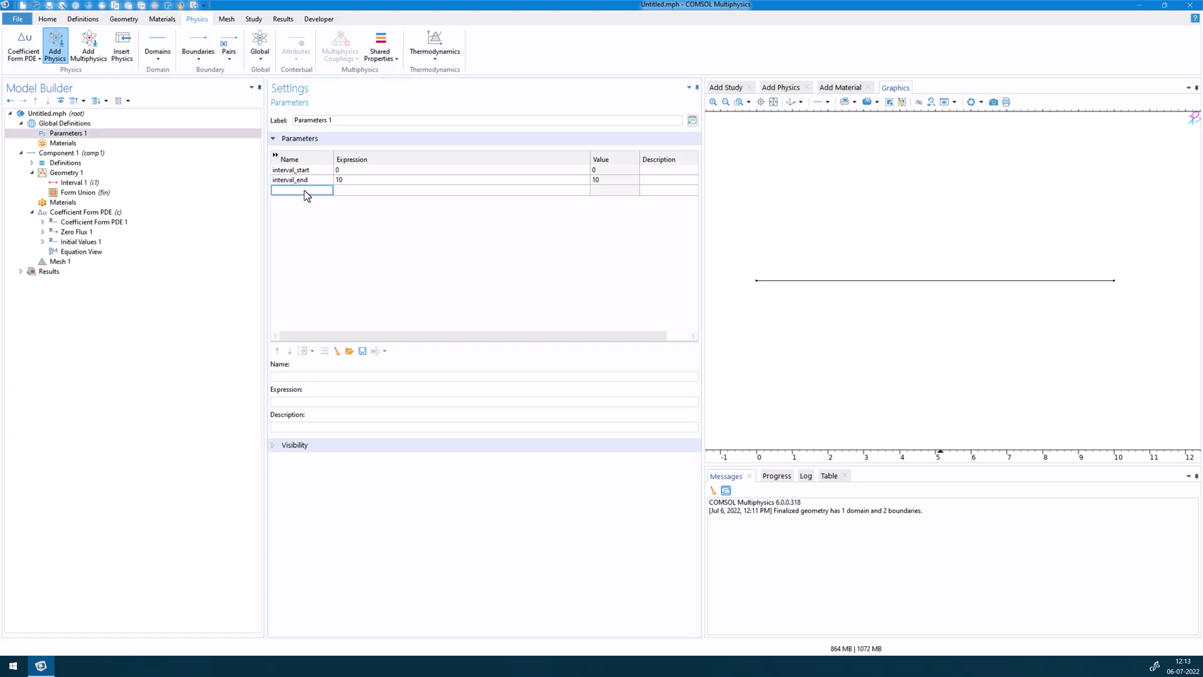
type("a1")
left_click(365, 191)
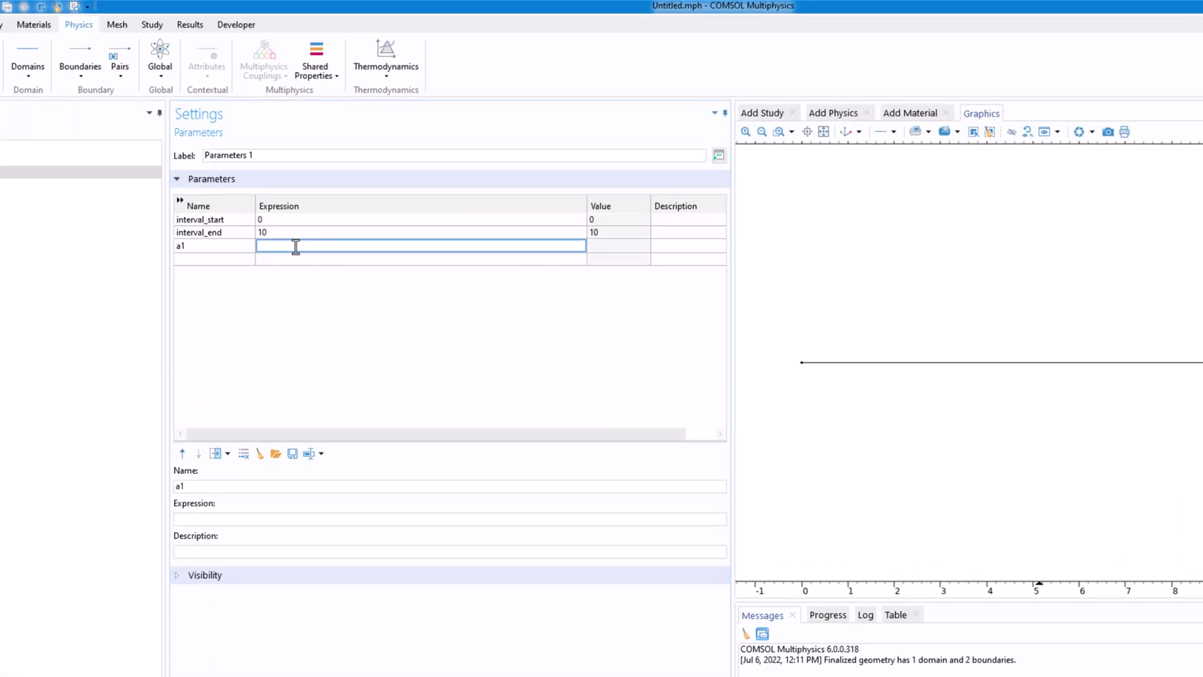
type("1")
left_click(210, 260)
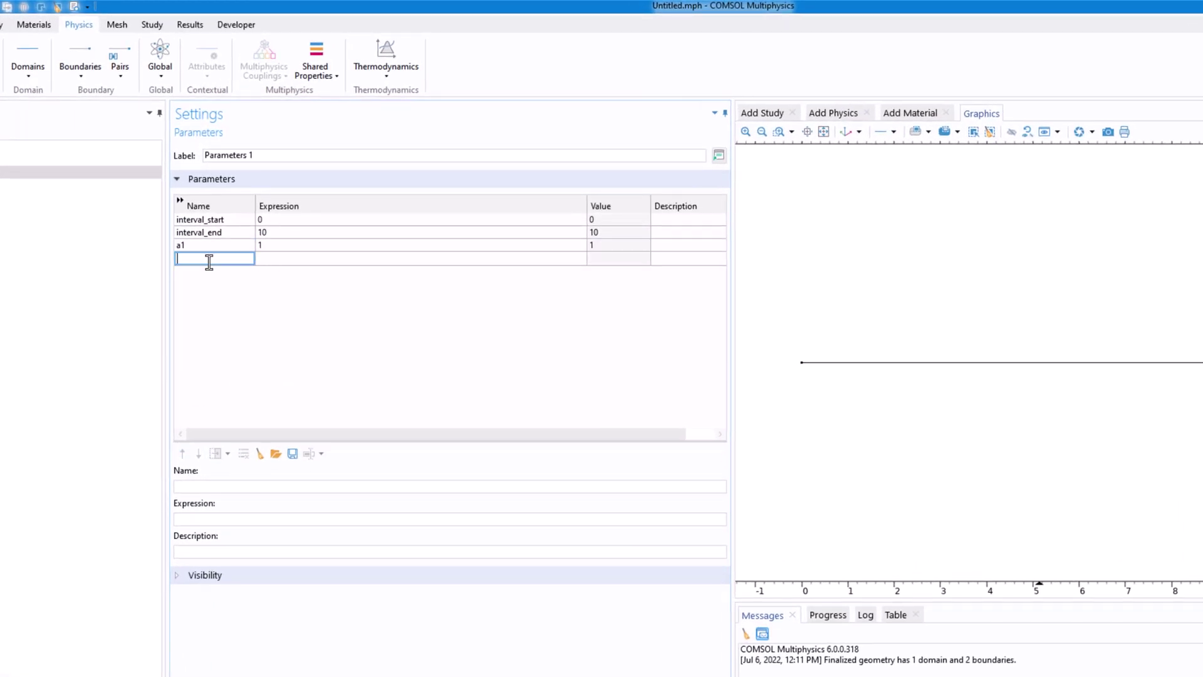
type("a2")
left_click(295, 261)
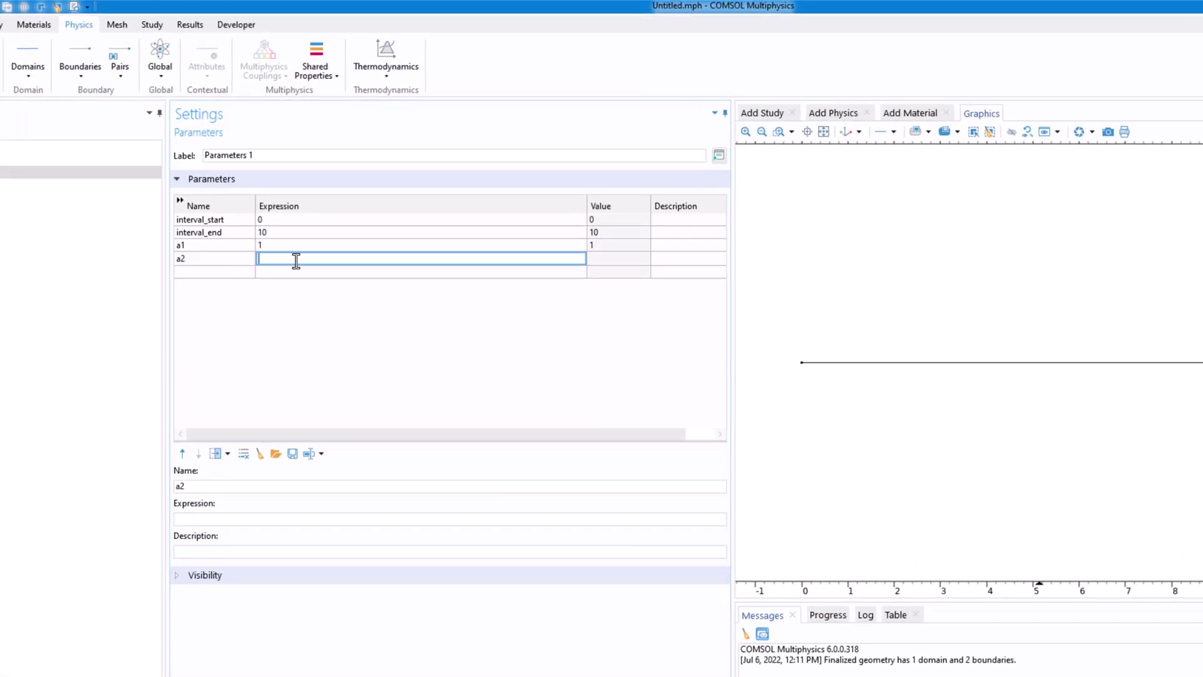
type("2")
Add global parameters a3 with the expression 3 and a4 with the expression 4
left_click(213, 274)
type("a3")
left_click(280, 272)
type("3")
left_click(217, 284)
type("a4")
left_click(300, 285)
type("4")
key("Return")
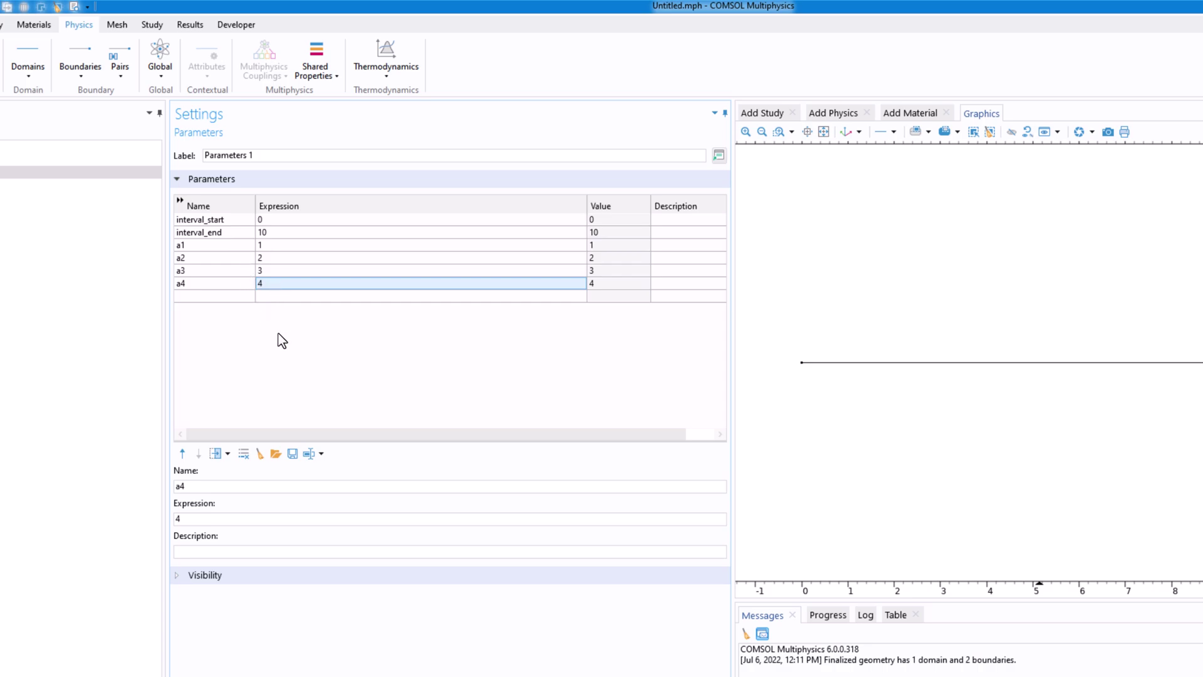
Show the equation of Coefficient Form PDE 1 and set both diagonal diffusion coefficients to 0
left_click(125, 270)
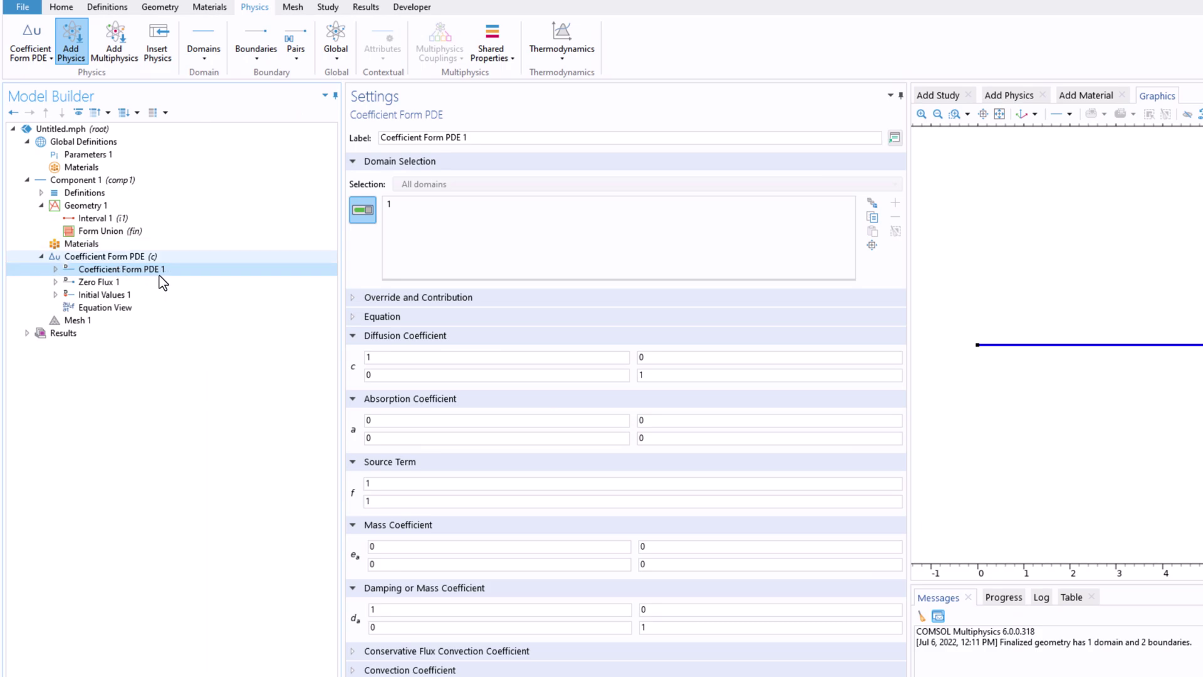
left_click(353, 317)
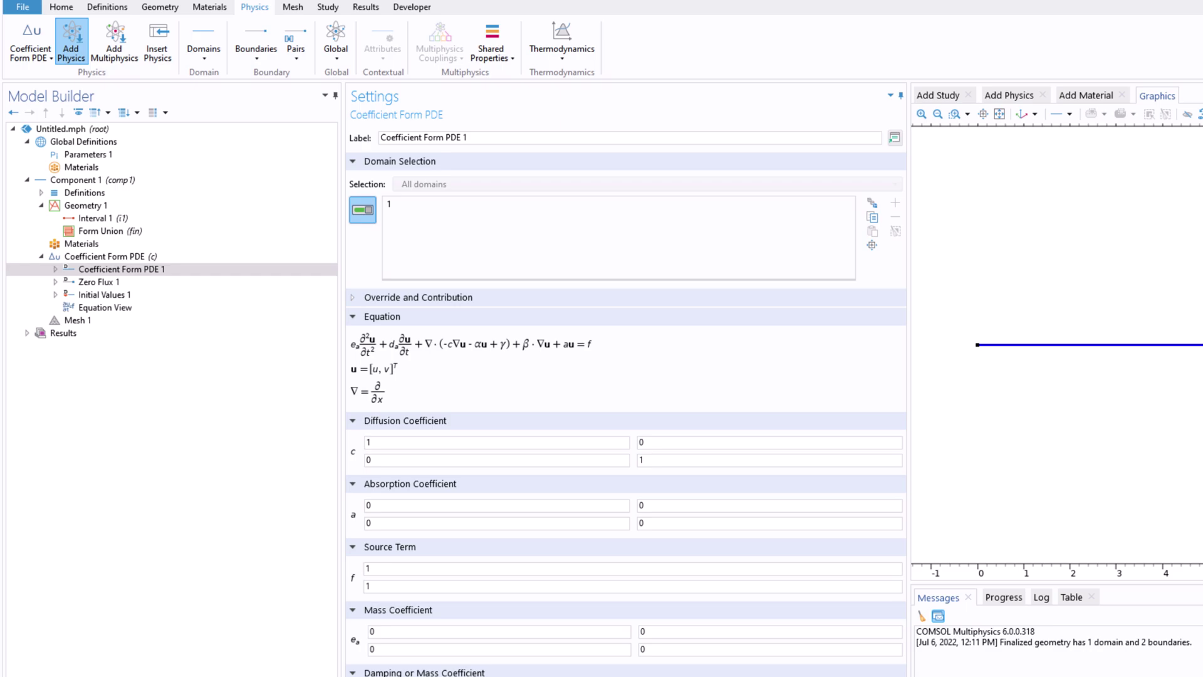
left_click_drag(395, 442, 280, 441)
type("0")
double_click(648, 459)
type("0")
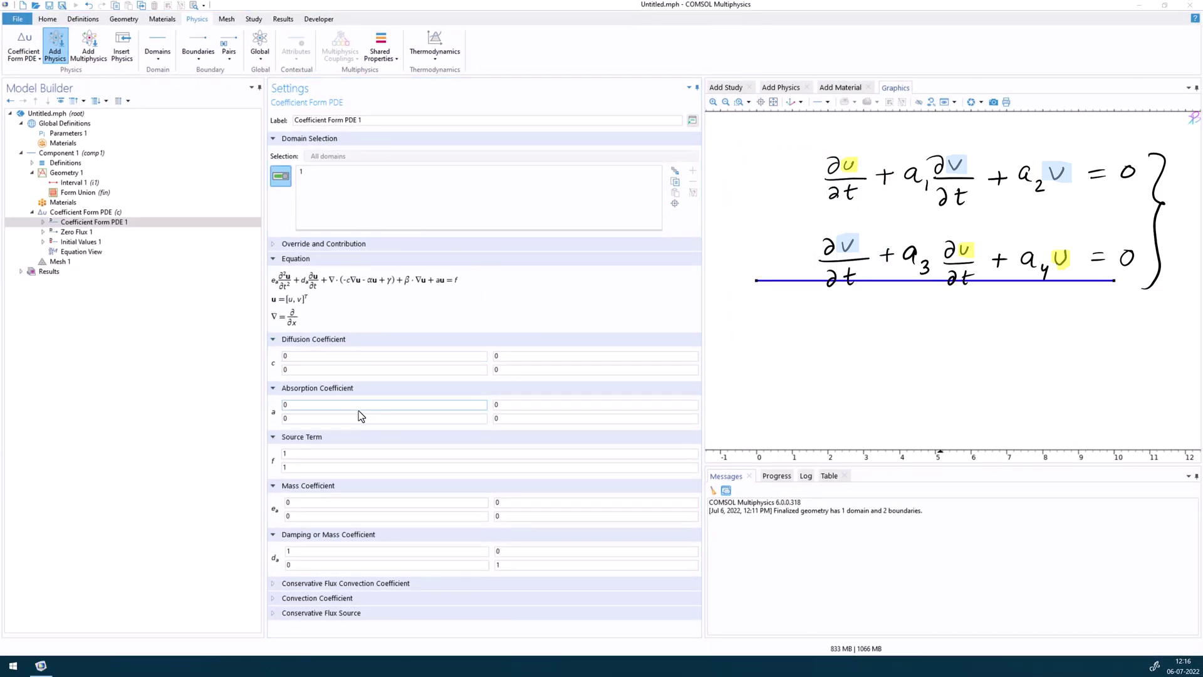
Set the absorption coefficient matrix's first-row, second-column entry to a4 and its second-row, first-column entry to a2
left_click(359, 406)
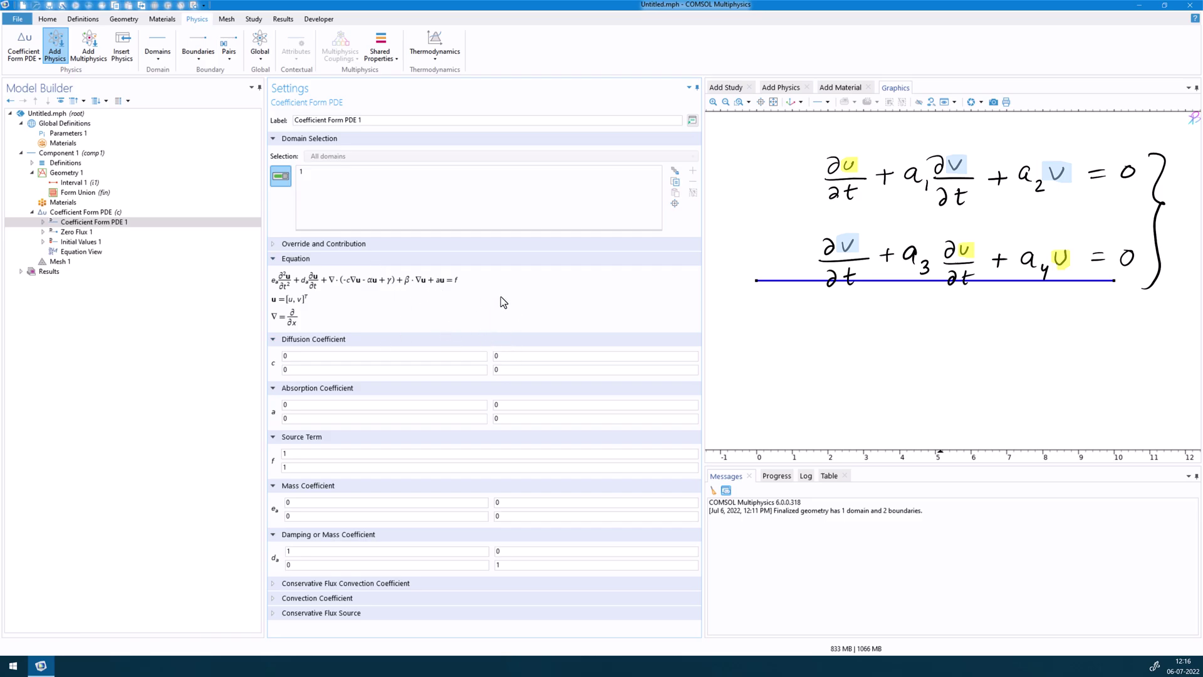
double_click(506, 408)
type("a")
double_click(309, 420)
type("a")
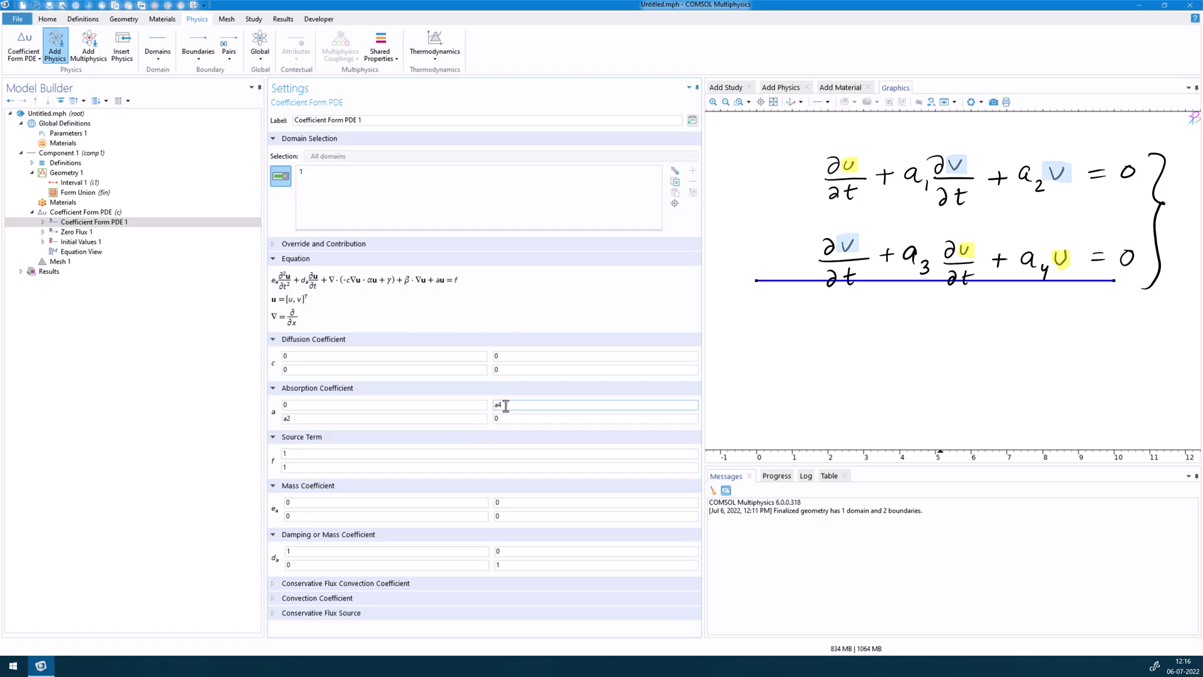
Set both source term components of Coefficient Form PDE 1 to 0
double_click(290, 453)
type("0")
double_click(277, 467)
type("0")
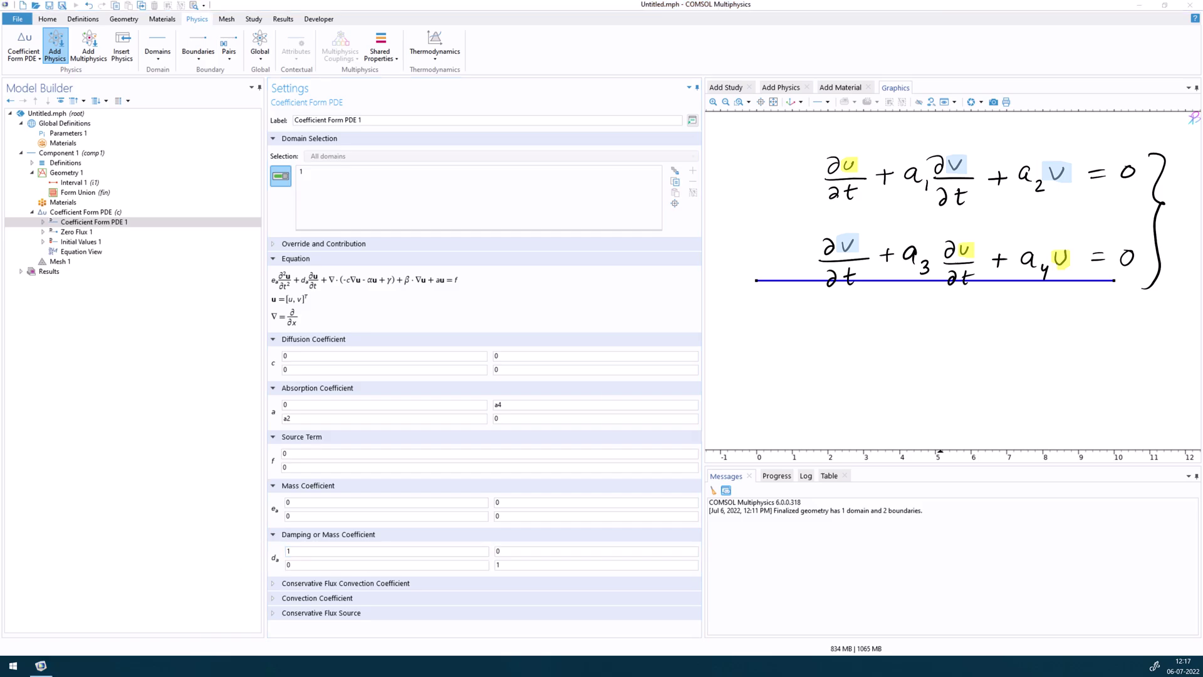
In the damping or mass coefficient matrix, set the second row to 1 and a1 and the first row's second entry to a3
left_click(308, 553)
left_click(303, 563)
double_click(302, 565)
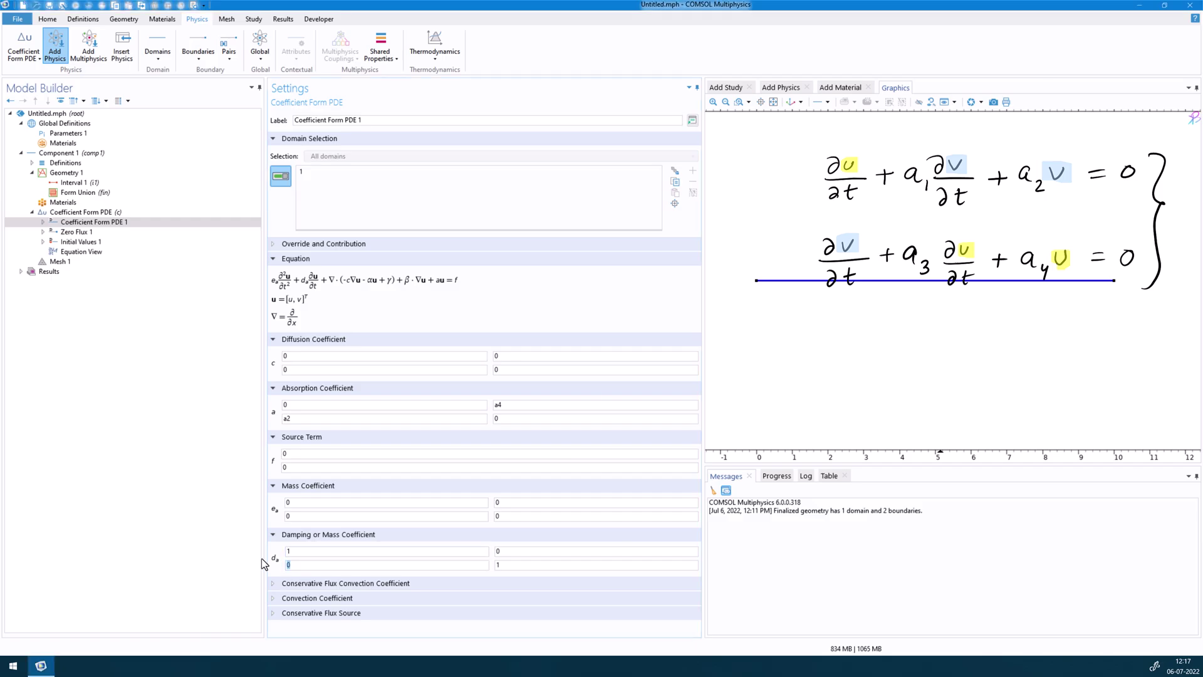
type("1")
double_click(512, 551)
type("a3")
double_click(511, 564)
type("a1")
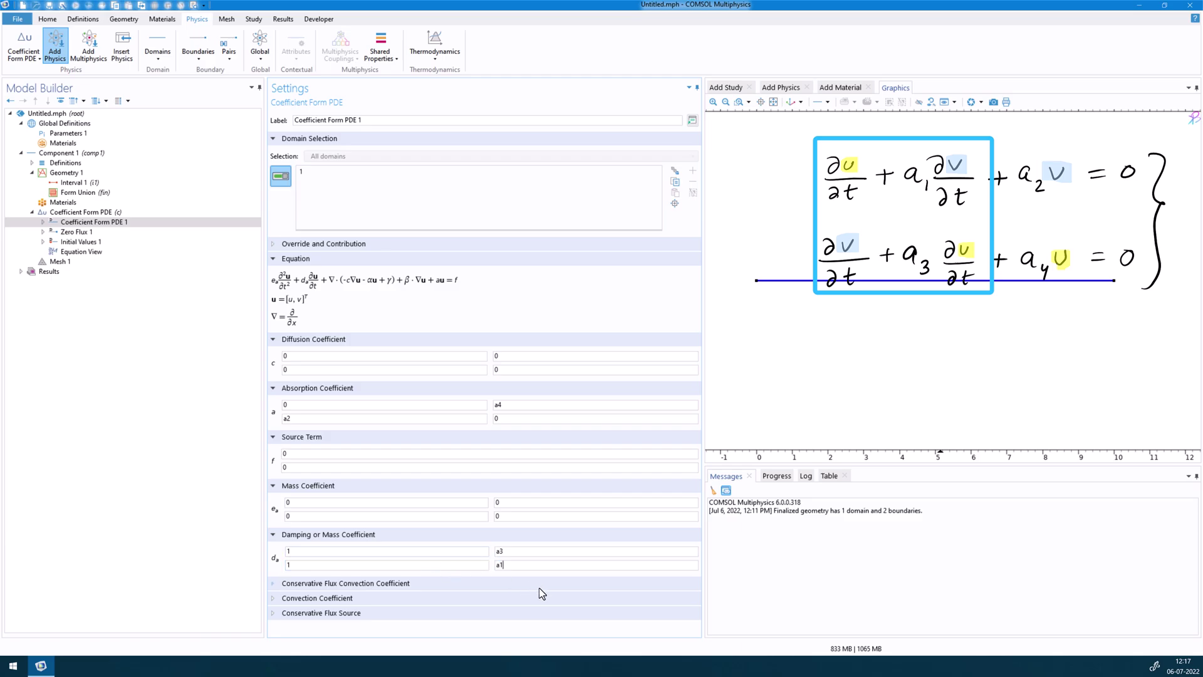
Change the second column of the damping or mass coefficient matrix to a1 in the first row and a3 in the second
left_click(450, 549)
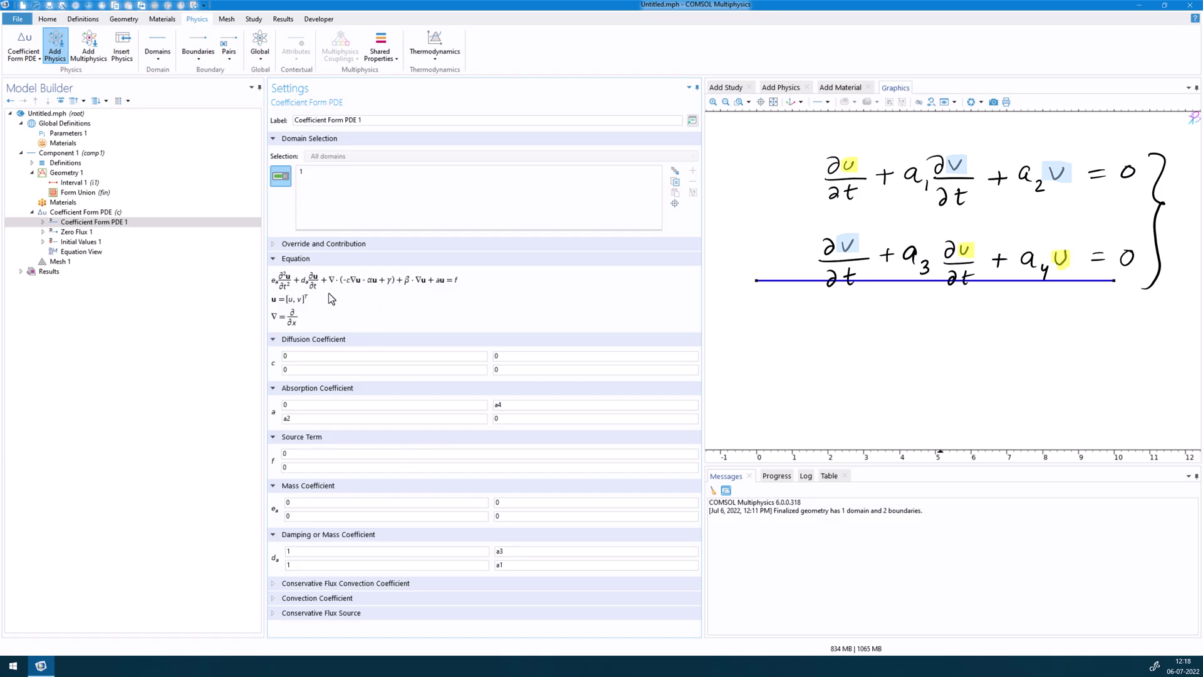
left_click(498, 553)
type("1")
left_click(501, 565)
key("BackSpace")
type("3")
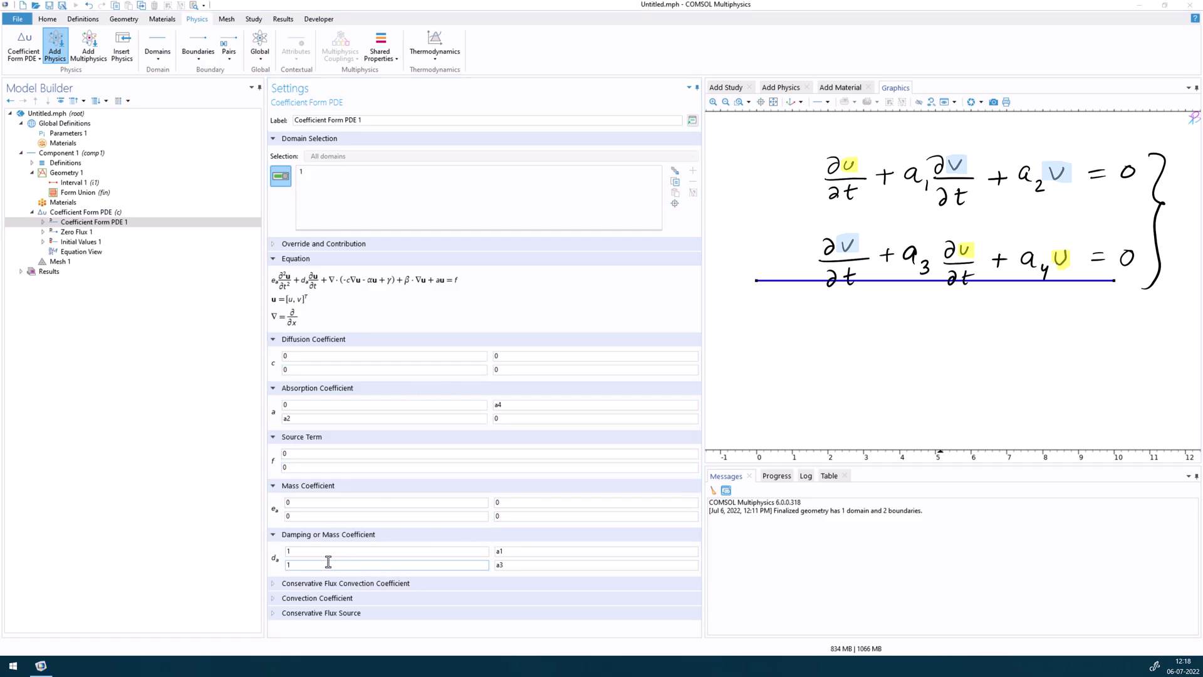
key("Escape")
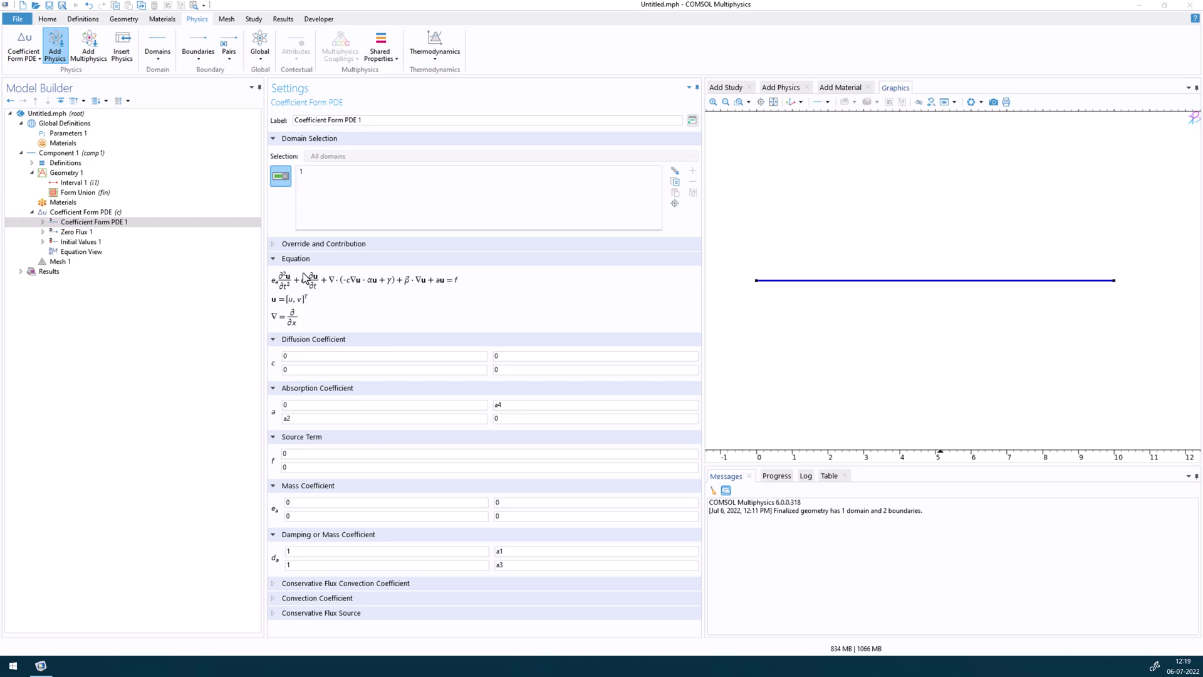
Expand the conservative flux convection, convection and conservative flux source coefficients of Coefficient Form PDE 1 to check their values
left_click(345, 551)
left_click(526, 563)
left_click(345, 584)
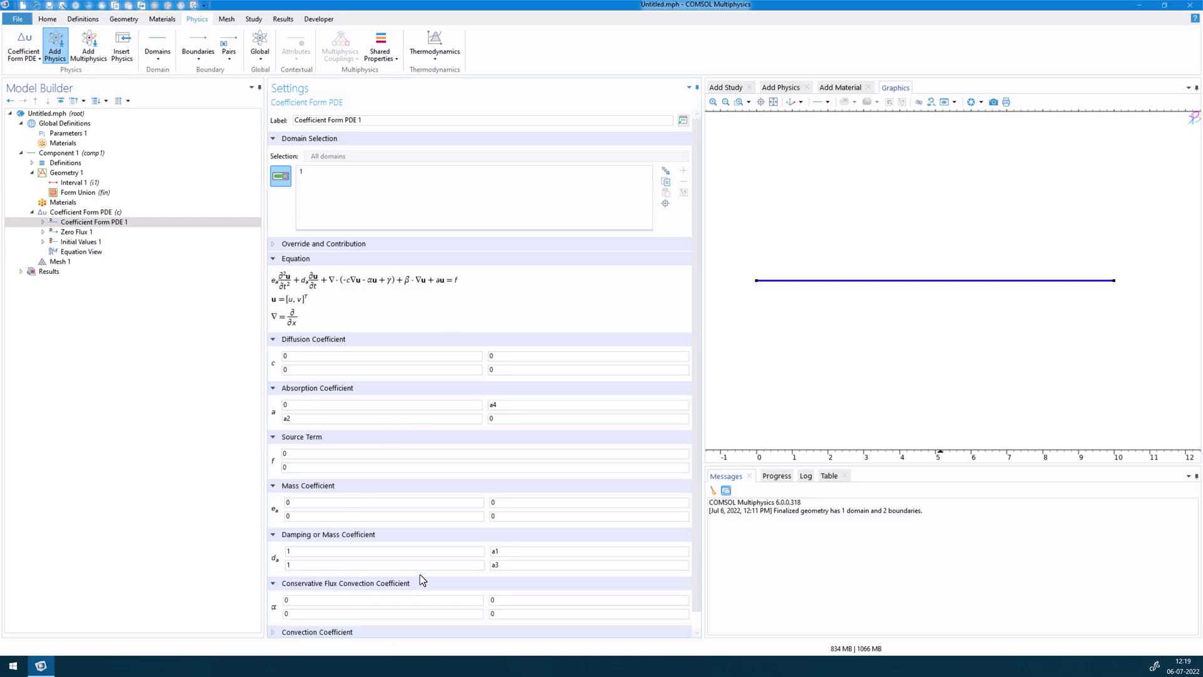
left_click(366, 630)
scroll(696, 491, "down", 2)
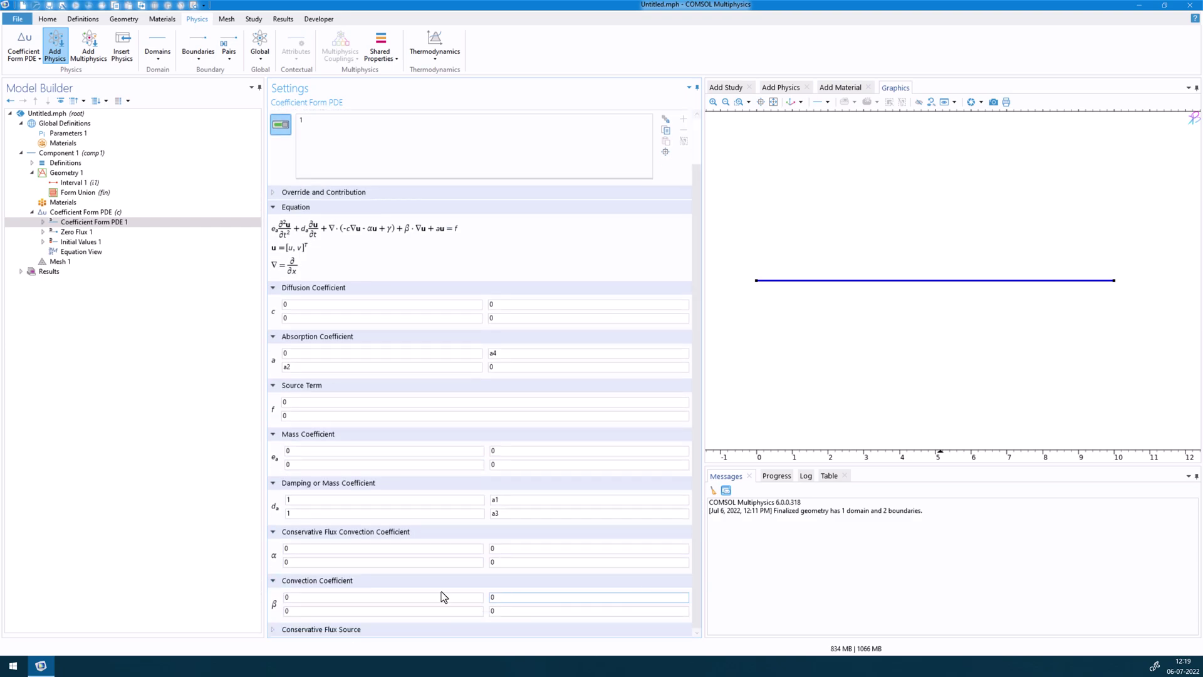
left_click(369, 629)
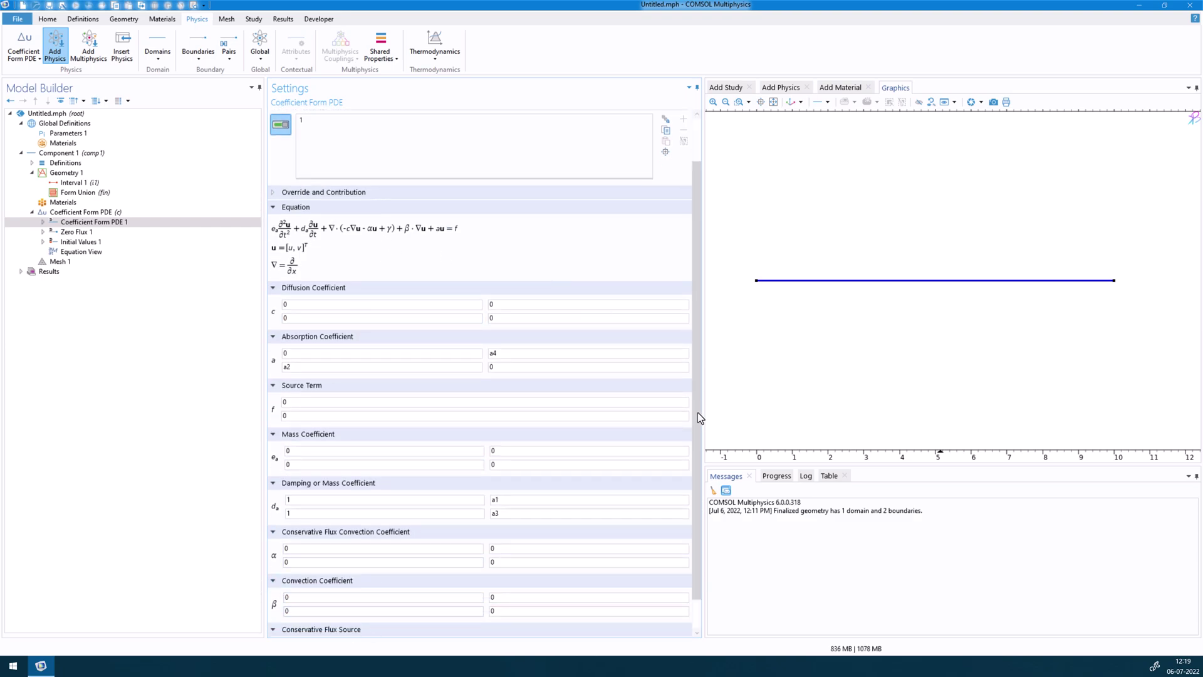
scroll(702, 483, "down", 1)
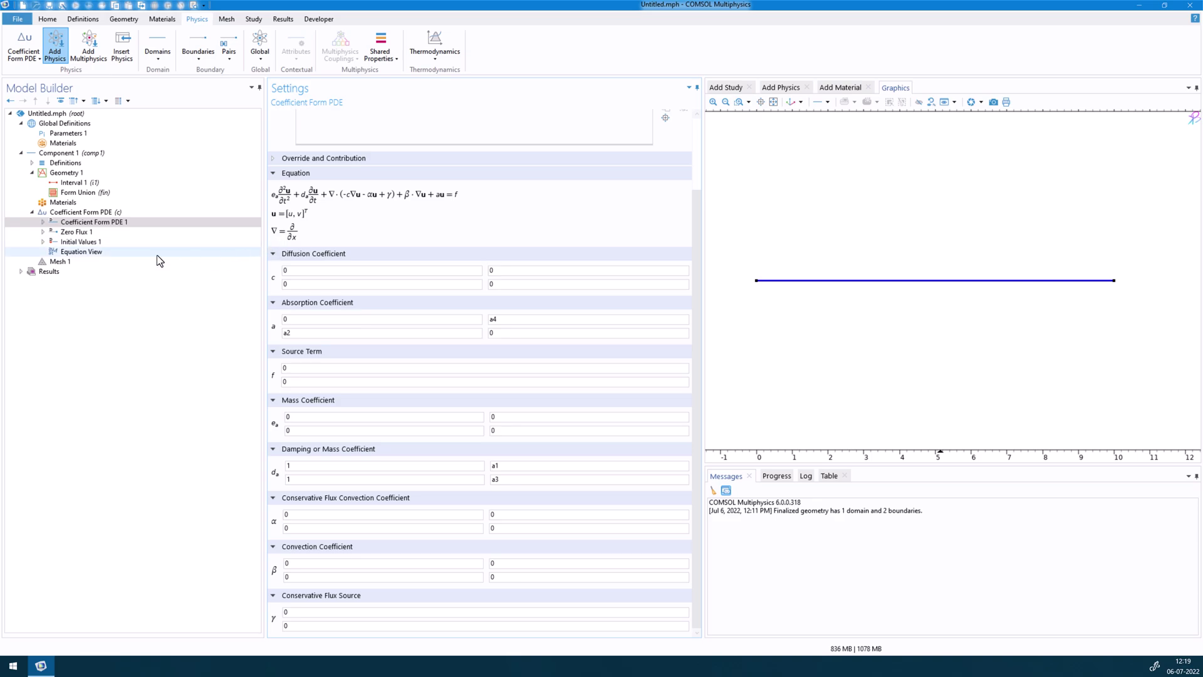
Set the physics-controlled element size of Mesh 1 to Fine and build the mesh
left_click(83, 224)
left_click(213, 262)
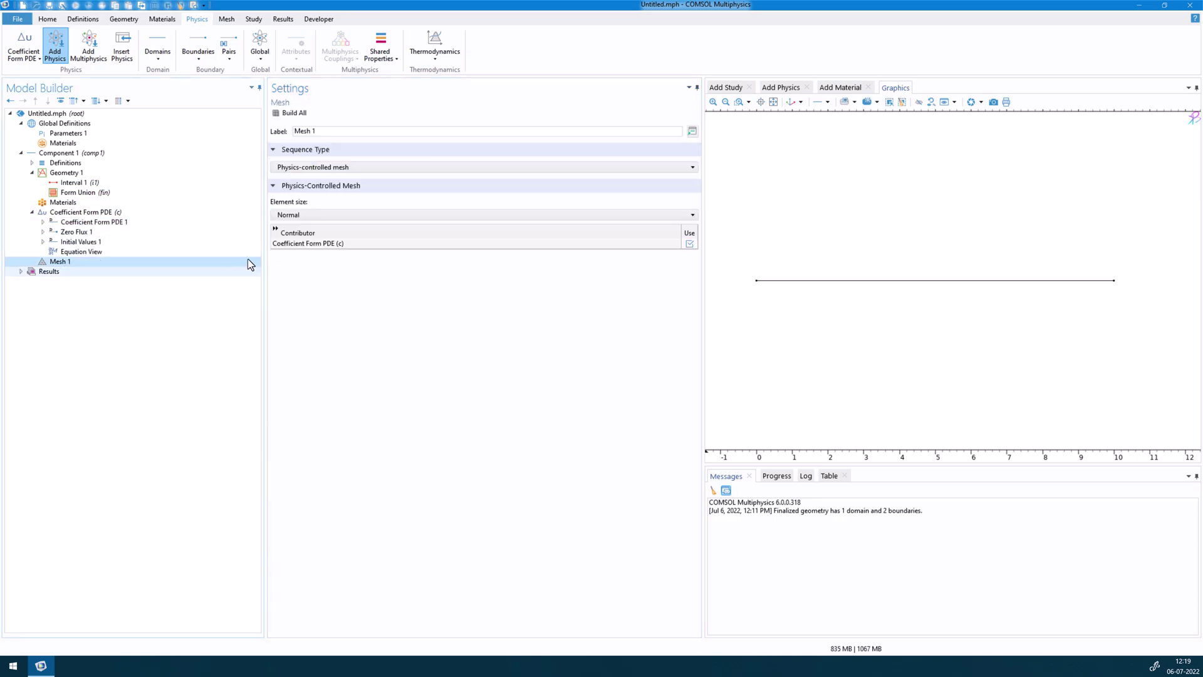
left_click(310, 214)
left_click(295, 265)
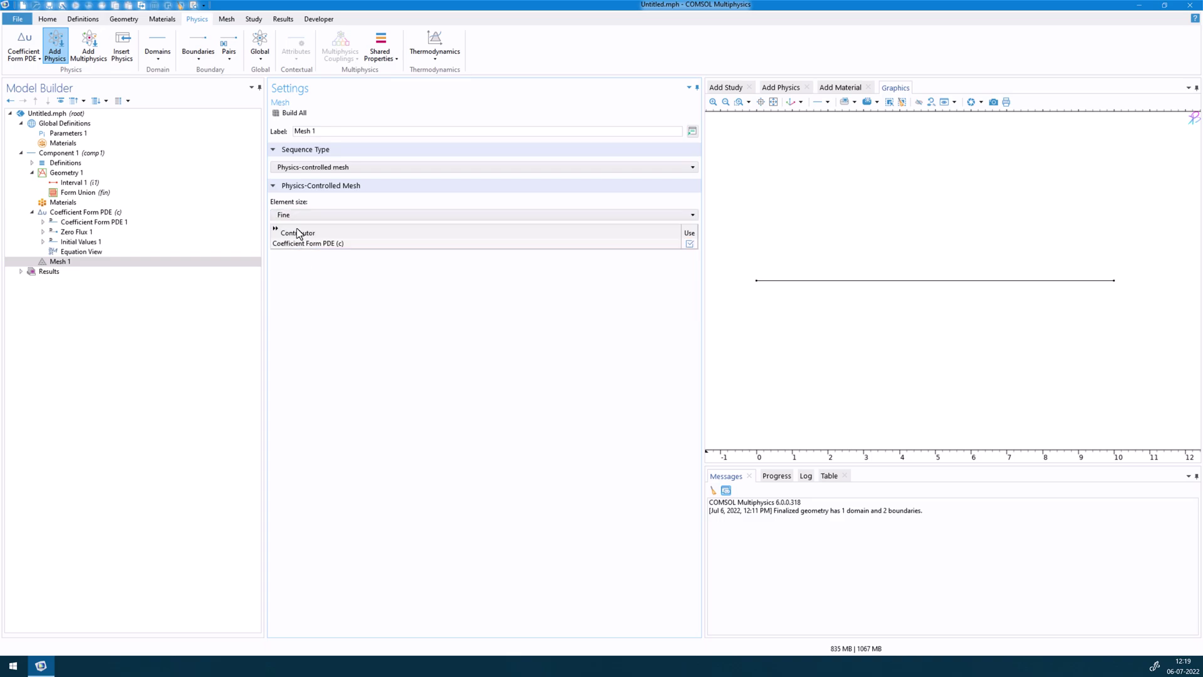
left_click(303, 116)
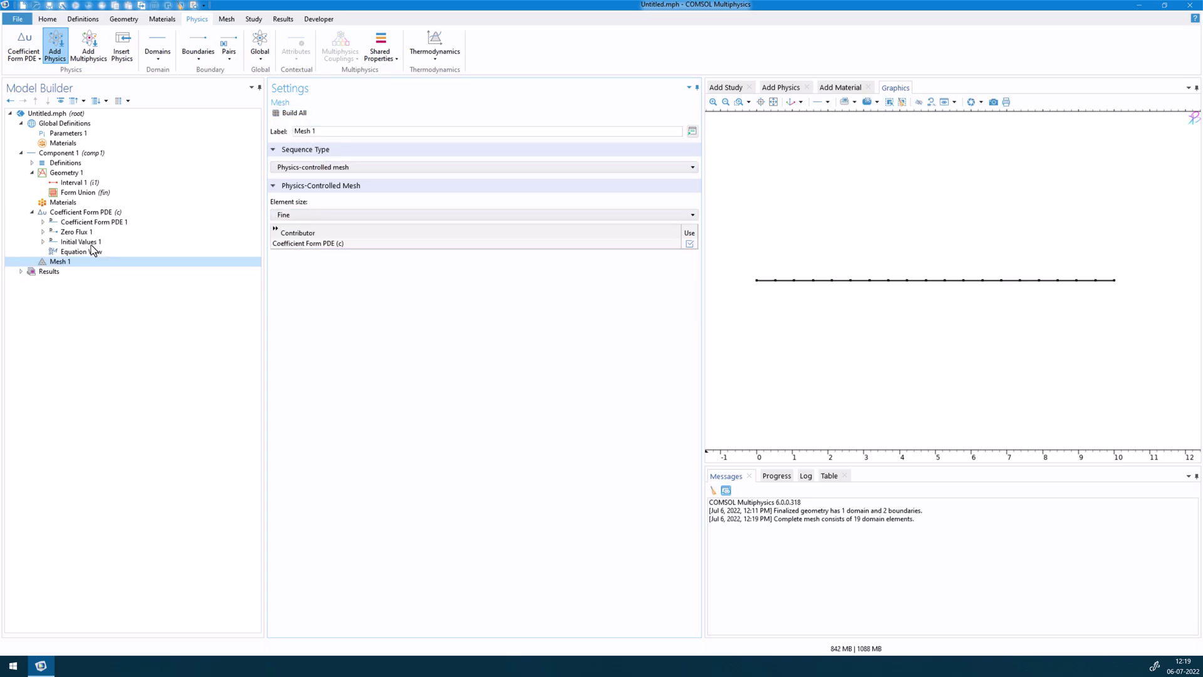
Add a Time Dependent study to the model
left_click(254, 20)
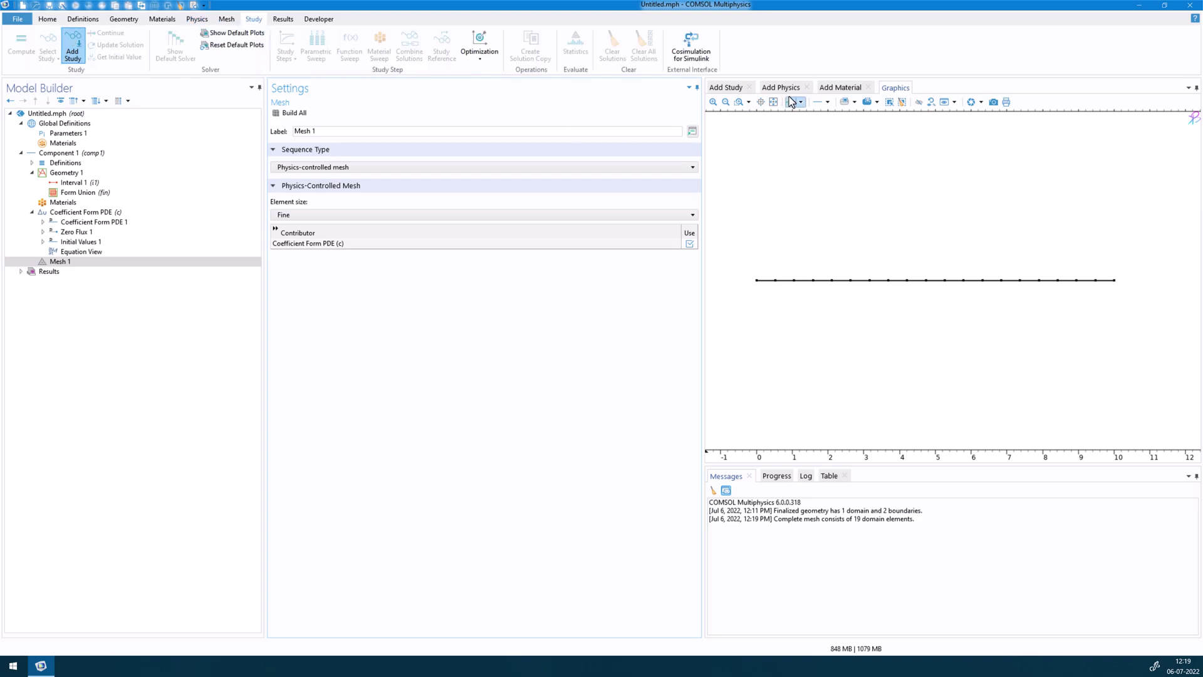
left_click(735, 94)
left_click(762, 163)
left_click_drag(763, 164, 473, 240)
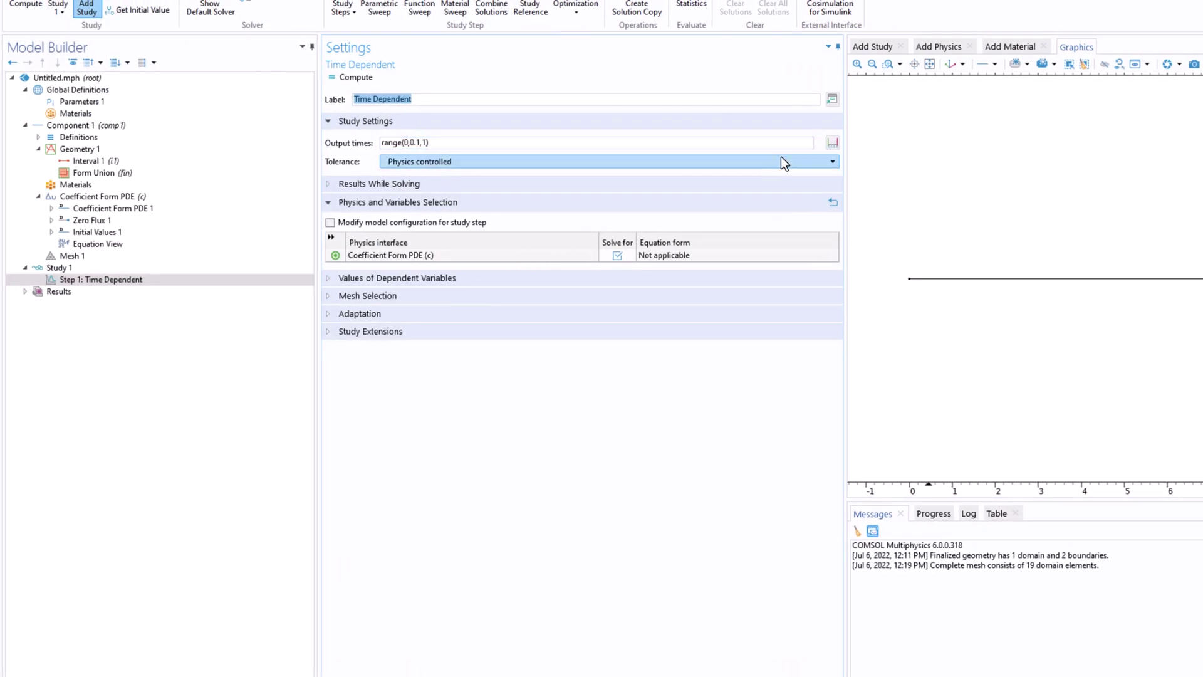
Compute the Time Dependent study and open the settings of Line Graph 1 in 1D Plot Group 1
left_click(437, 144)
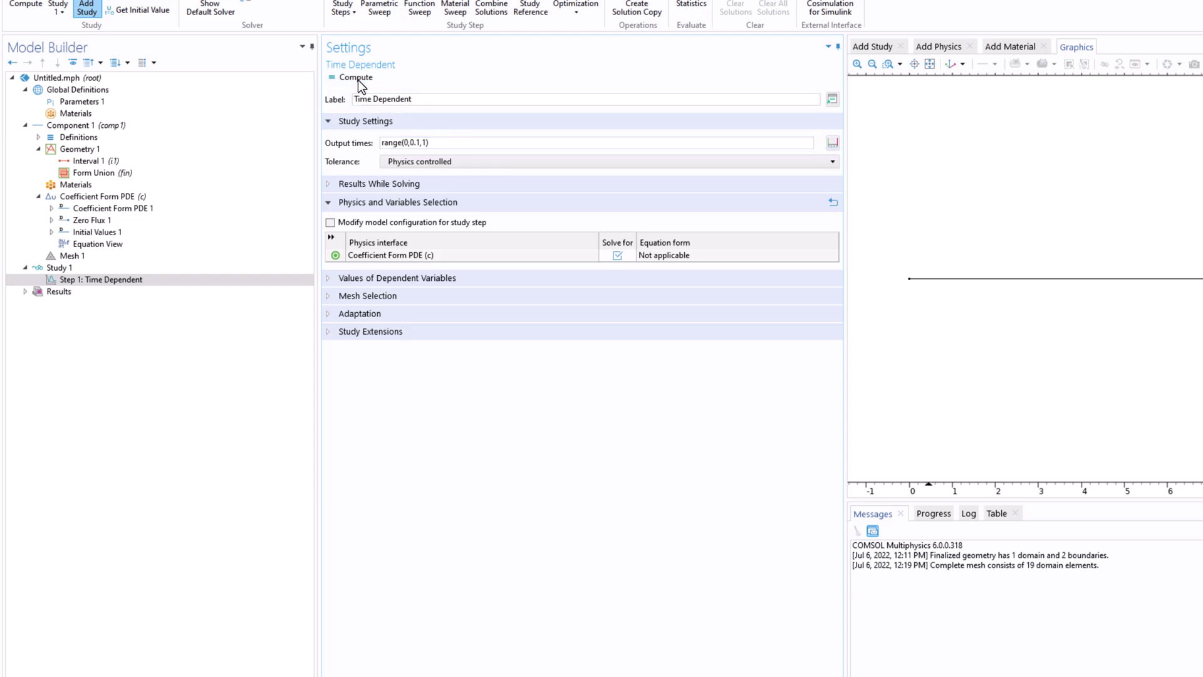
key("F8")
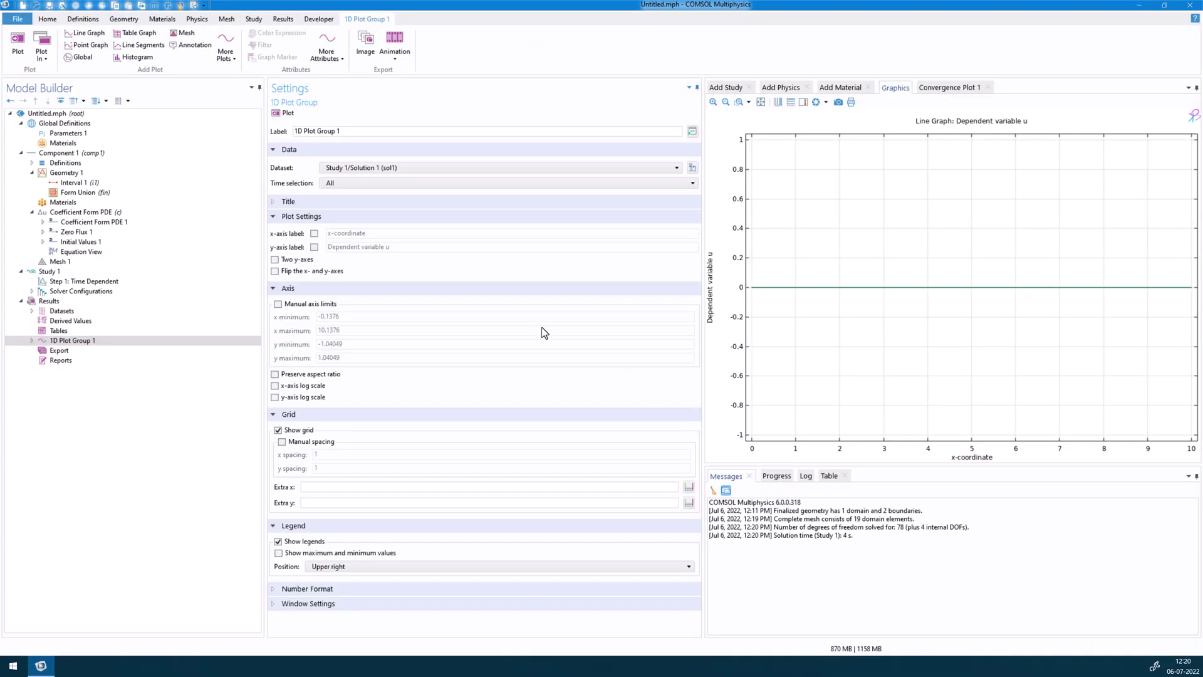
left_click(32, 341)
left_click(83, 350)
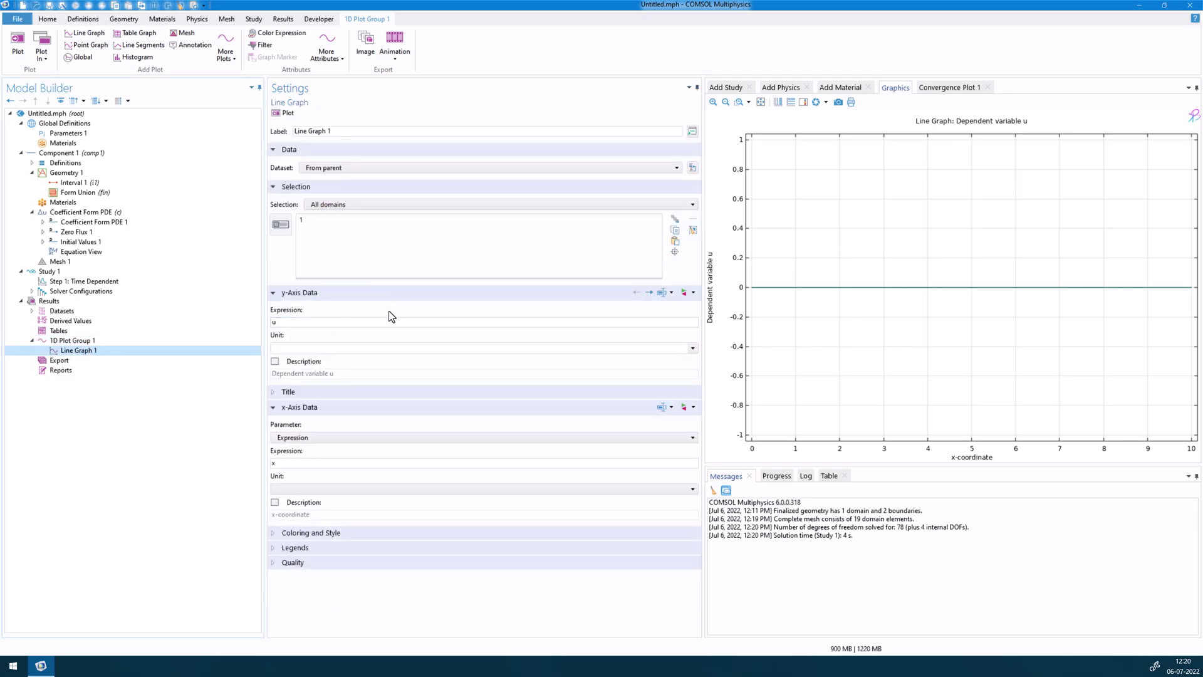
Add a Dirichlet Boundary Condition to the Coefficient Form PDE and assign it to the interval's start point at x = 0
left_click(71, 213)
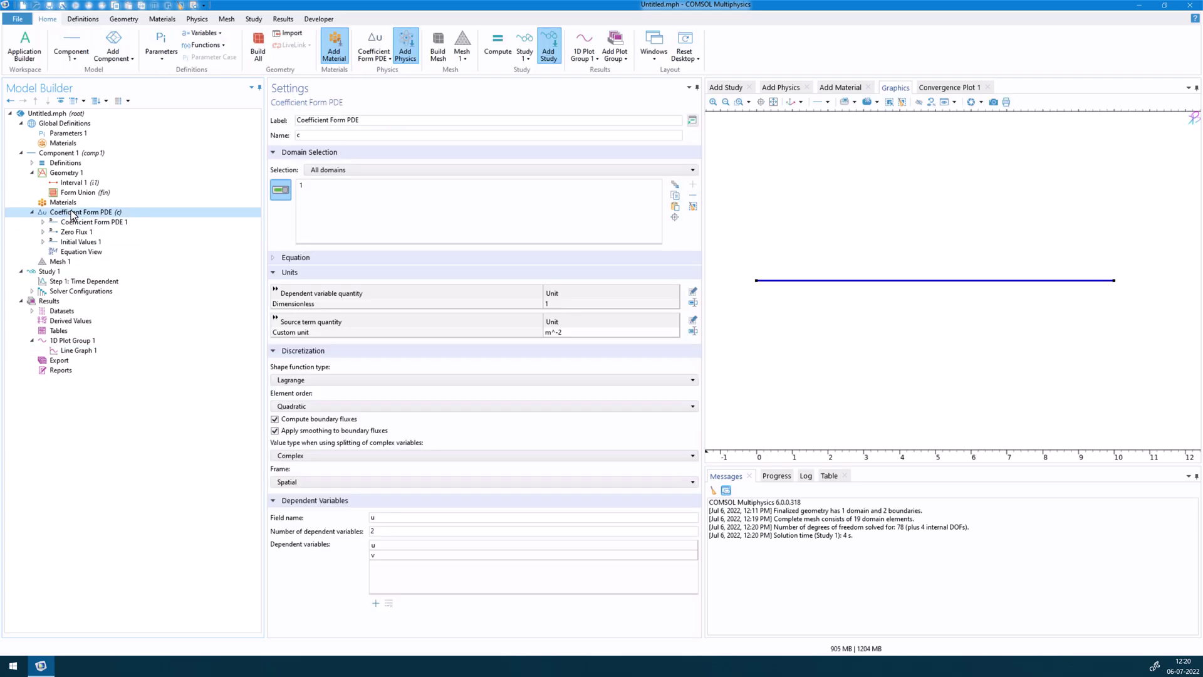
right_click(72, 213)
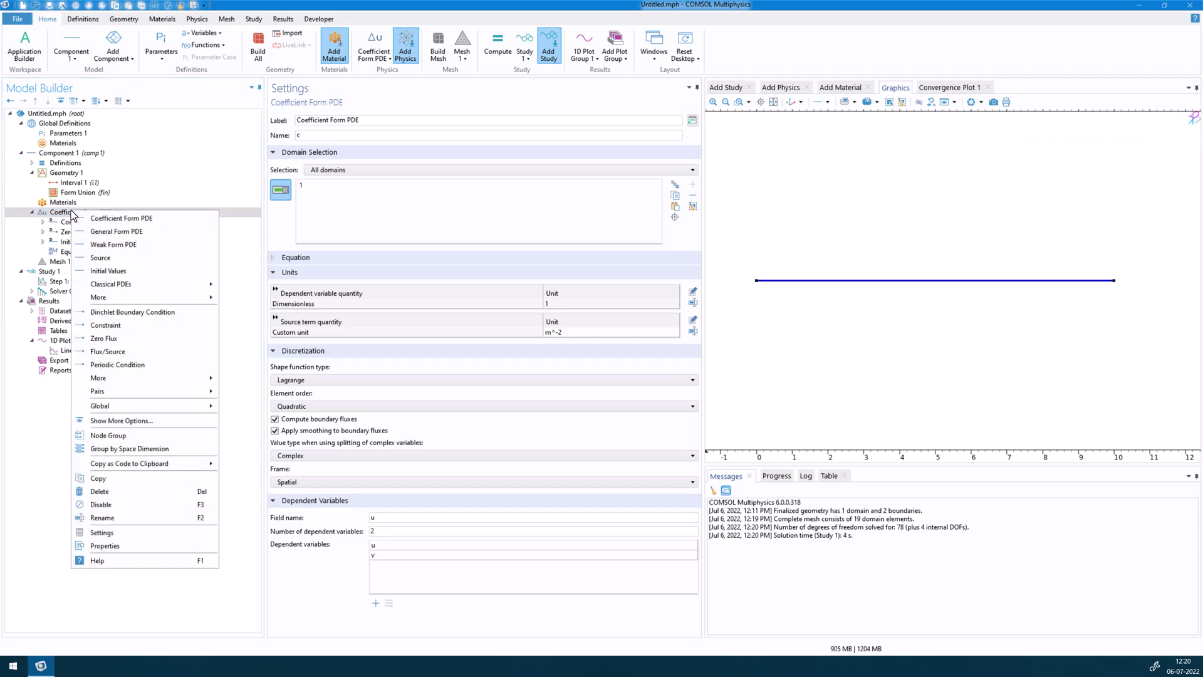
left_click(115, 314)
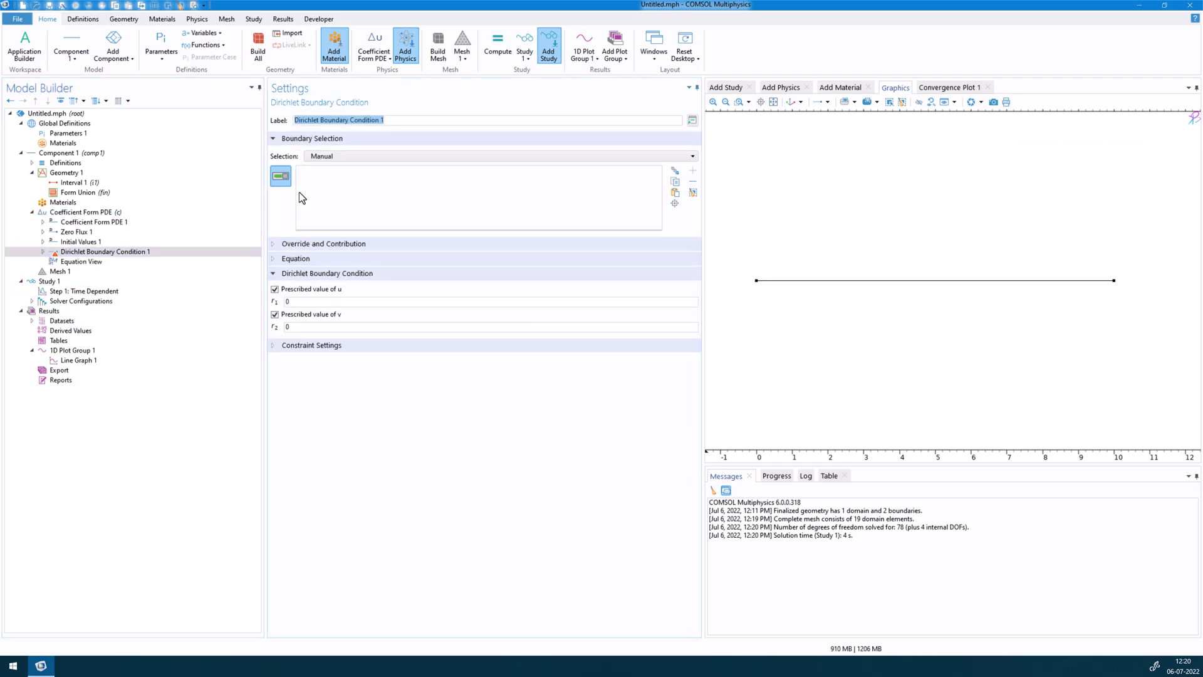
left_click(757, 281)
Set the prescribed values of u and v in Dirichlet Boundary Condition 1 to 2
left_click(321, 301)
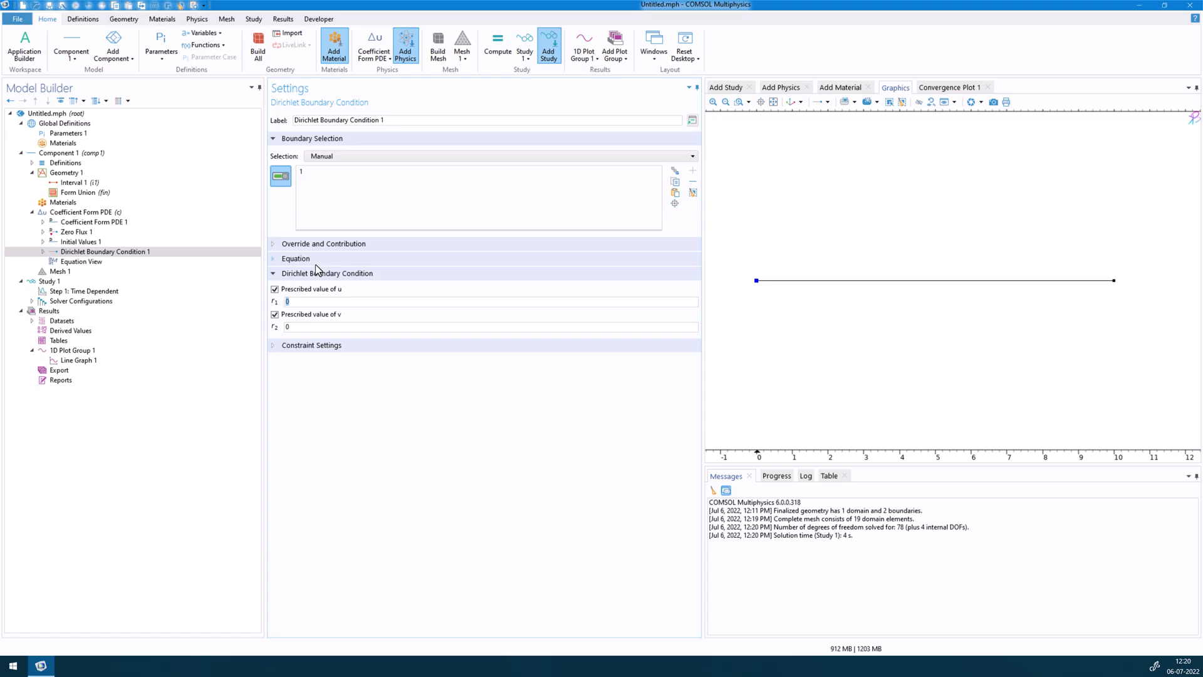
double_click(303, 327)
type("2")
Recompute Study 1 with the Dirichlet boundary condition included
double_click(100, 251)
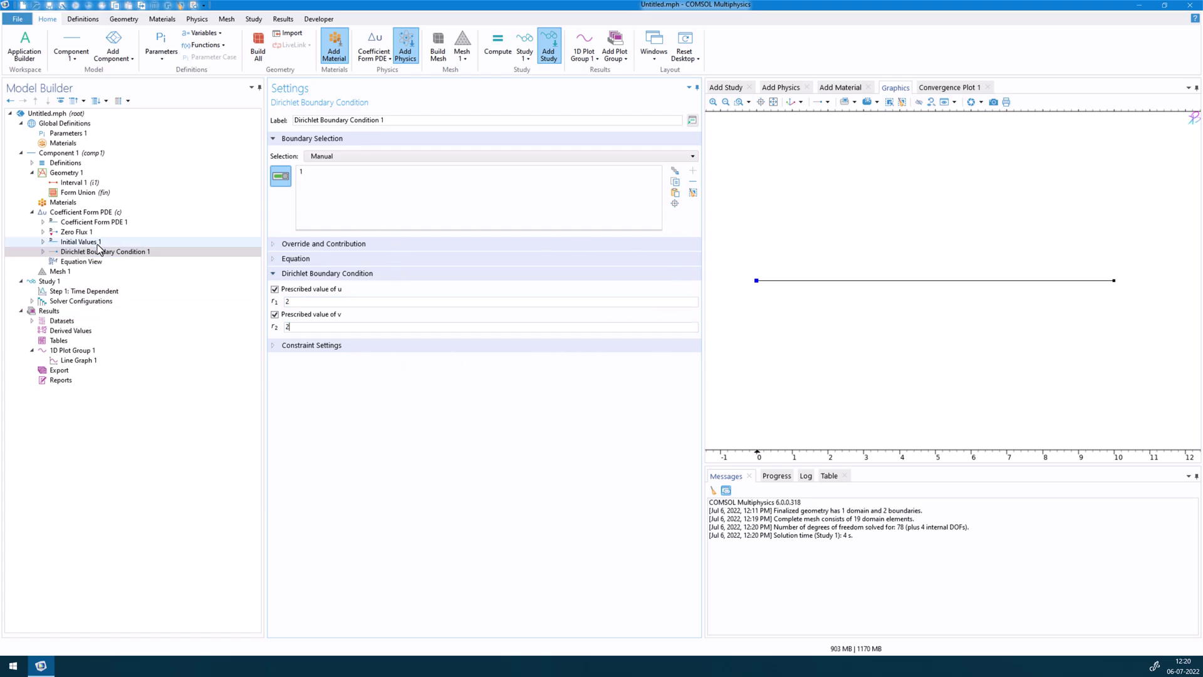
left_click(50, 291)
left_click(298, 114)
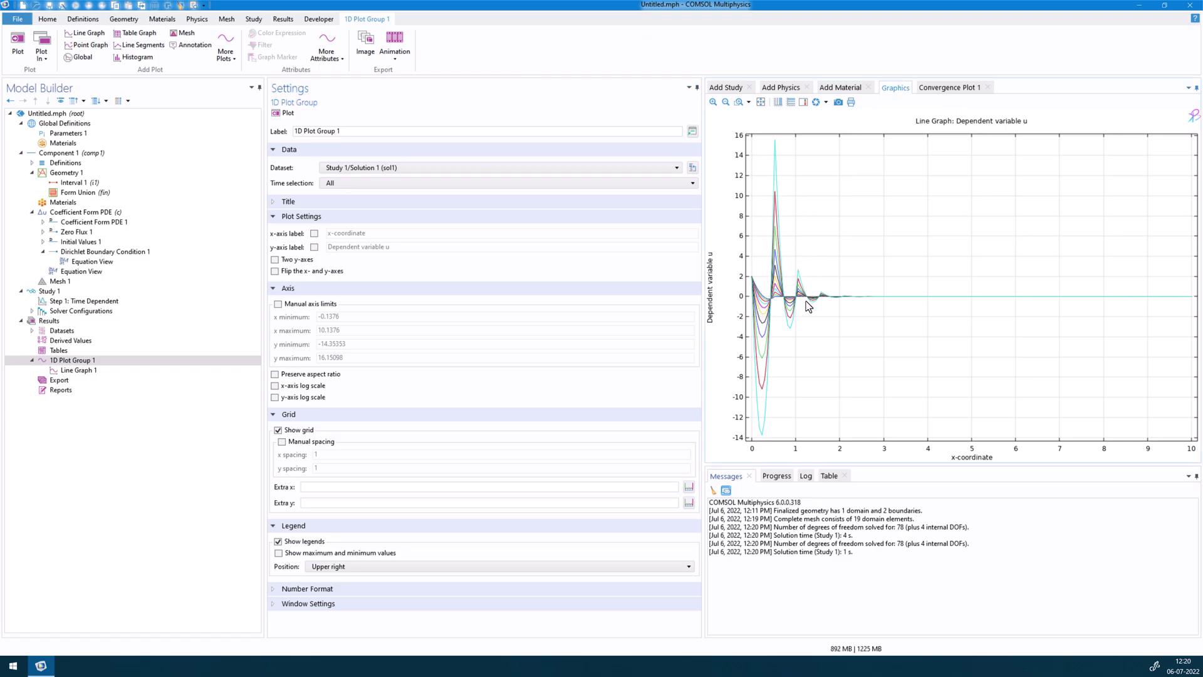
Examine the plotted curves of u near x = 0, checking them on logarithmic and linear axis scales
left_click_drag(804, 310, 870, 315)
scroll(860, 311, "up", 2)
scroll(835, 305, "up", 10)
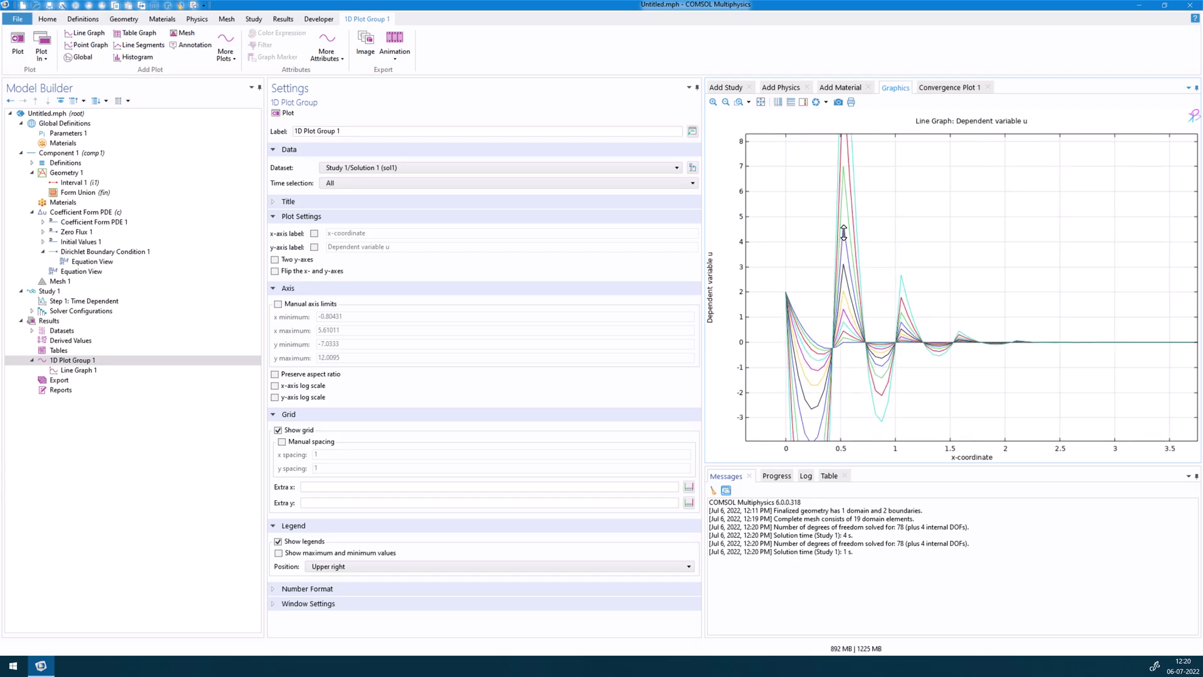
scroll(818, 346, "up", 5)
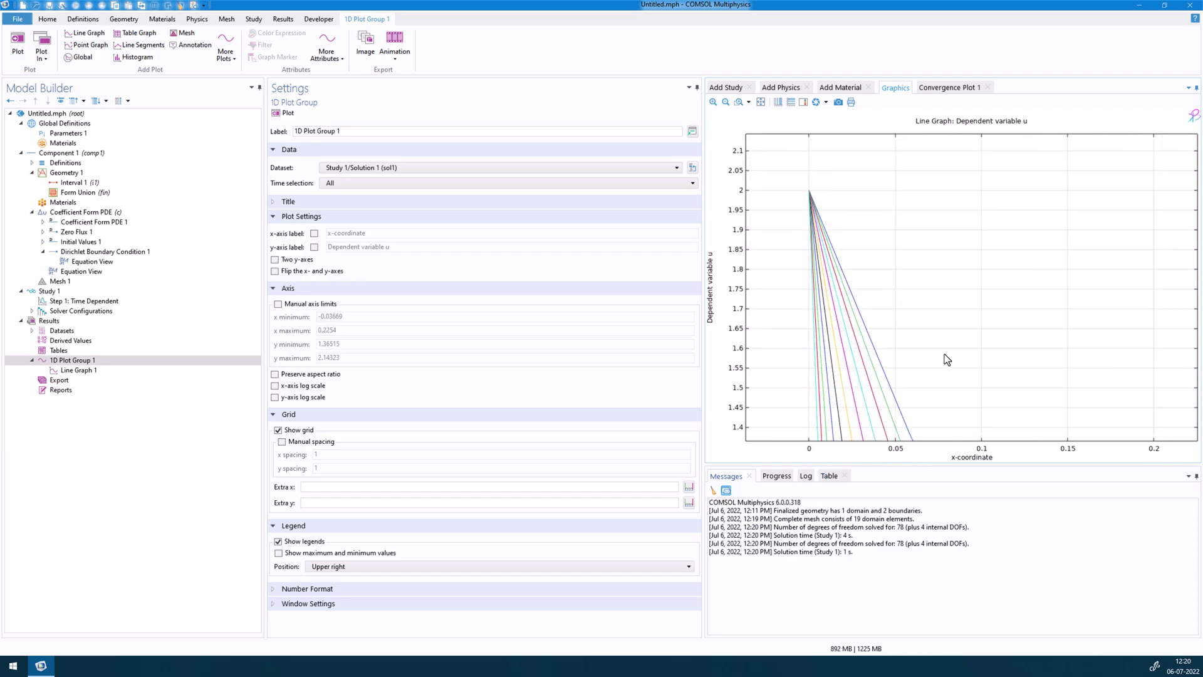
scroll(959, 418, "down", 6)
left_click(791, 102)
left_click(778, 102)
left_click(791, 103)
left_click(778, 102)
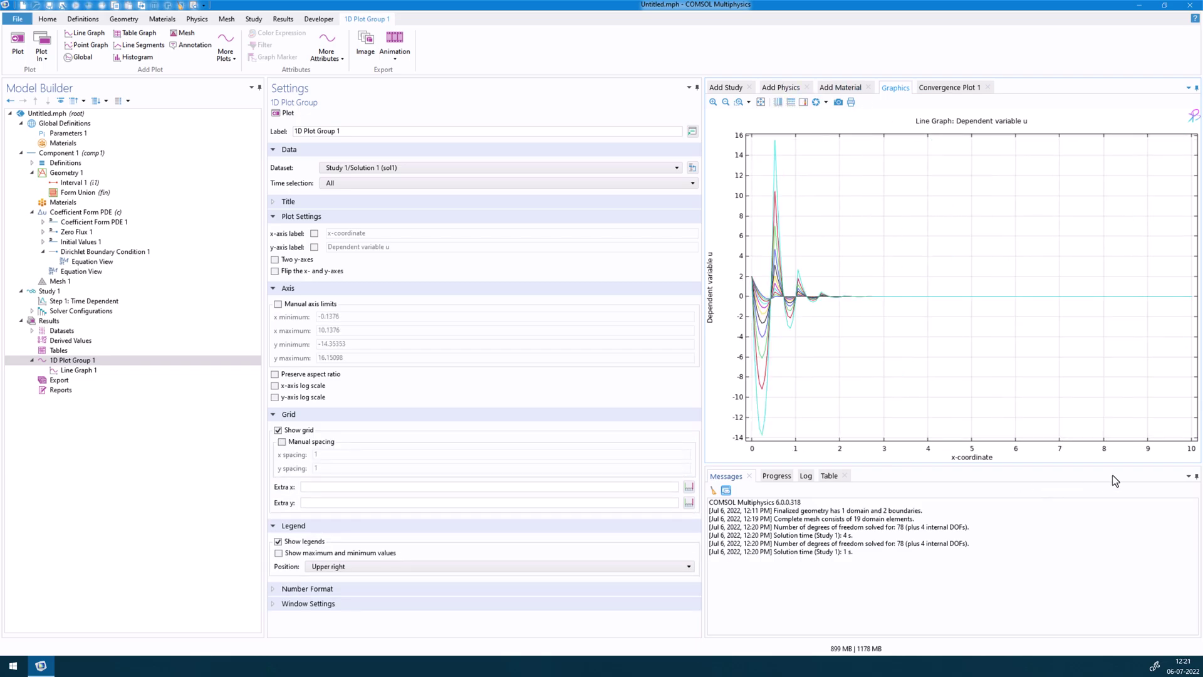
scroll(833, 306, "up", 5)
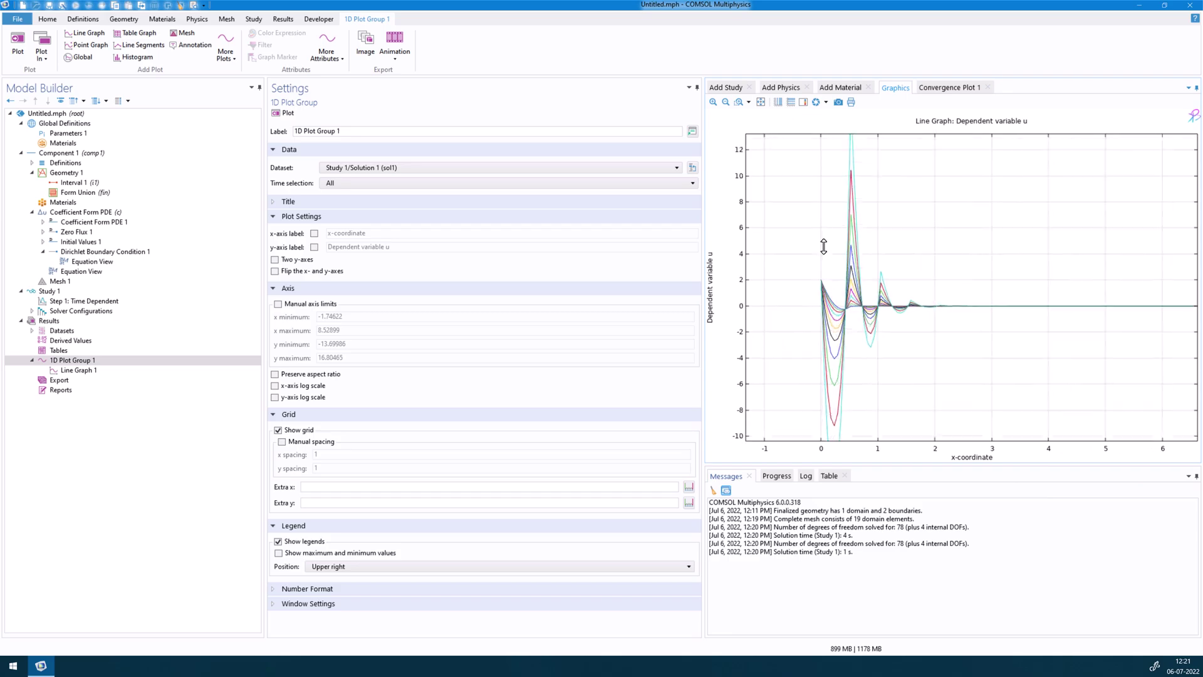
scroll(829, 304, "up", 3)
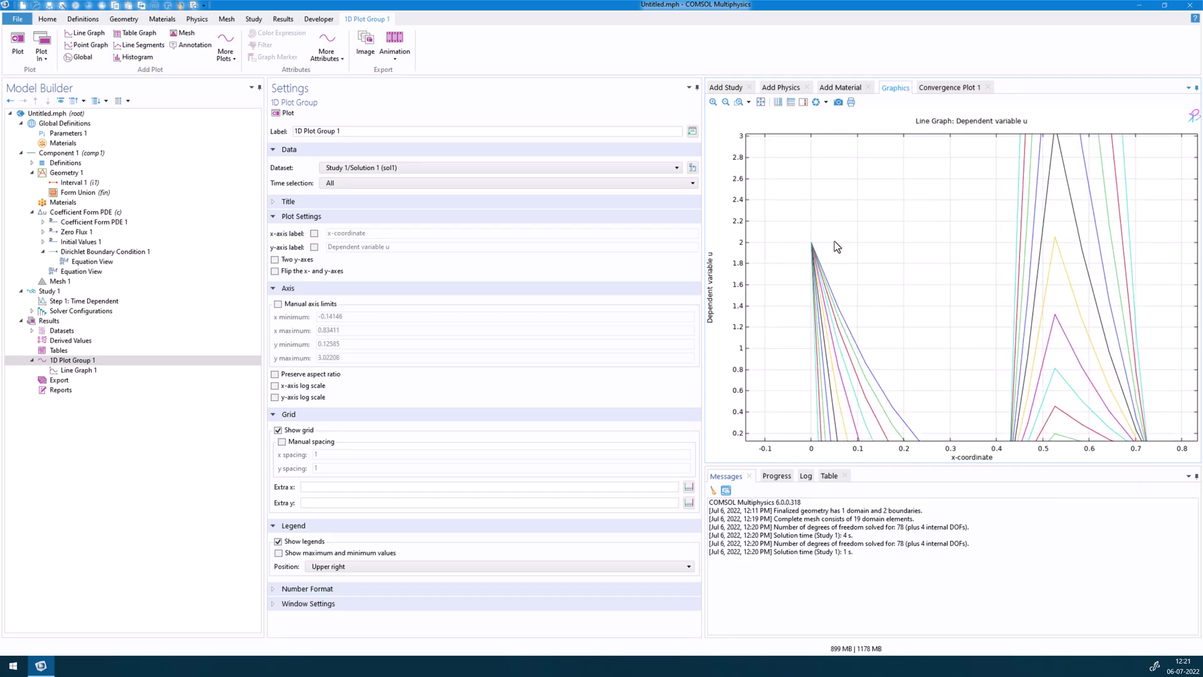
scroll(835, 248, "down", 5)
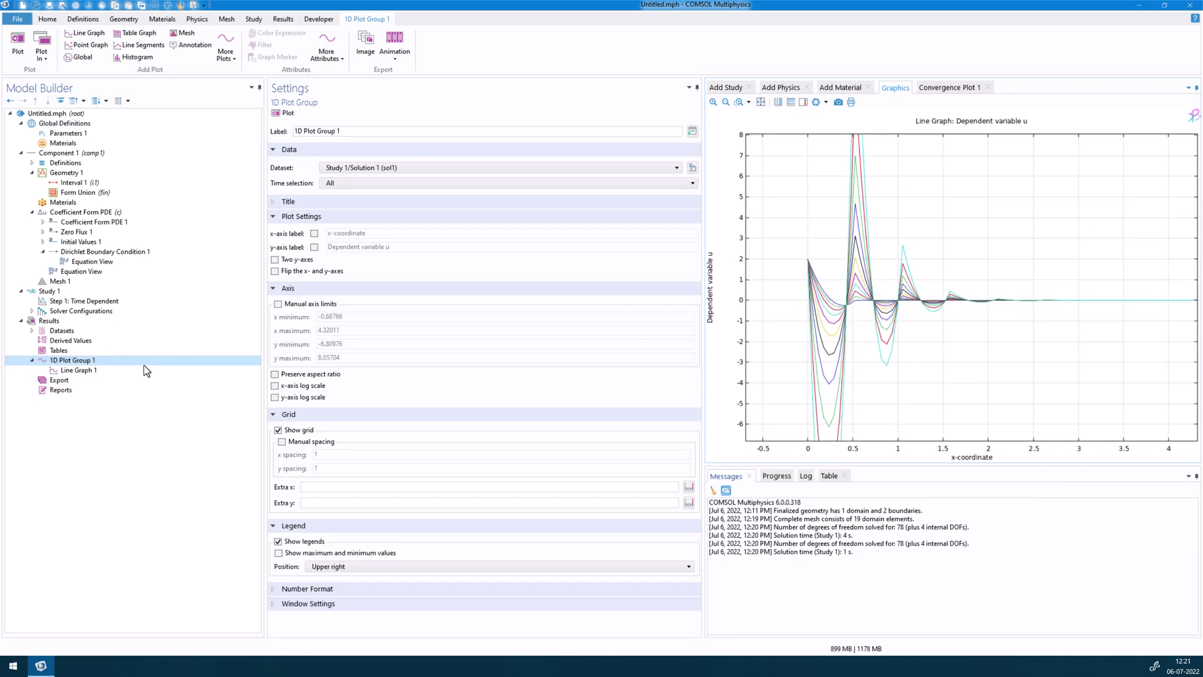
Show the legends of Line Graph 1 to identify the curve of each output time
left_click(79, 370)
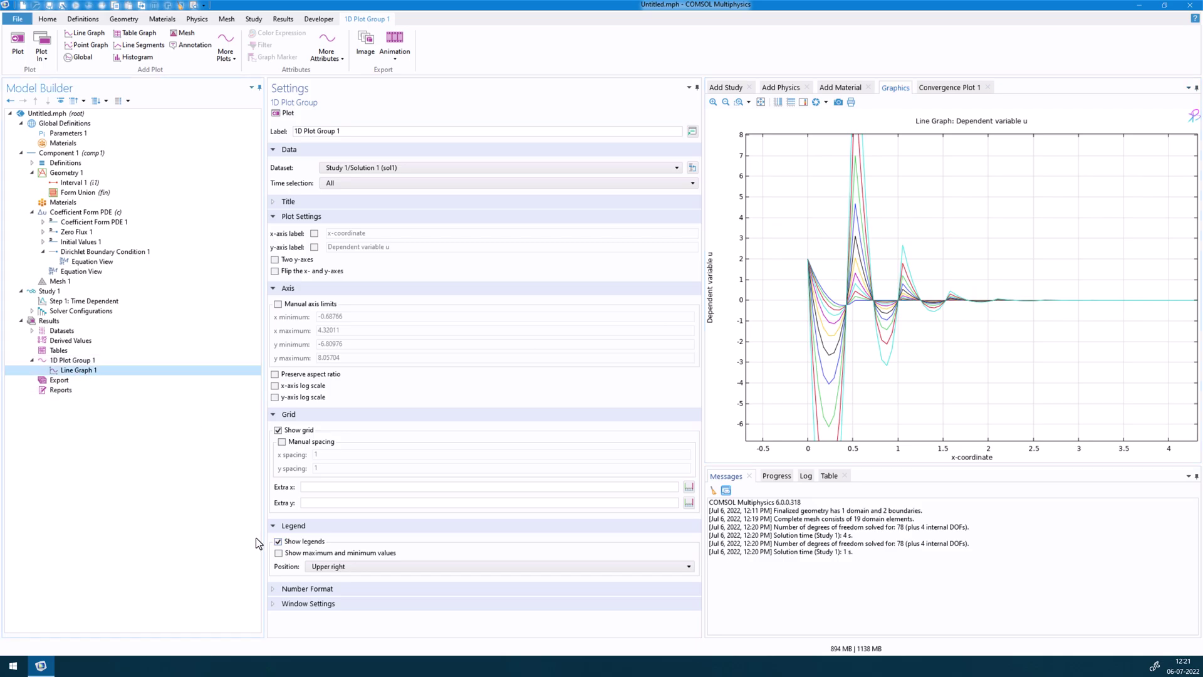
left_click(280, 551)
left_click(275, 562)
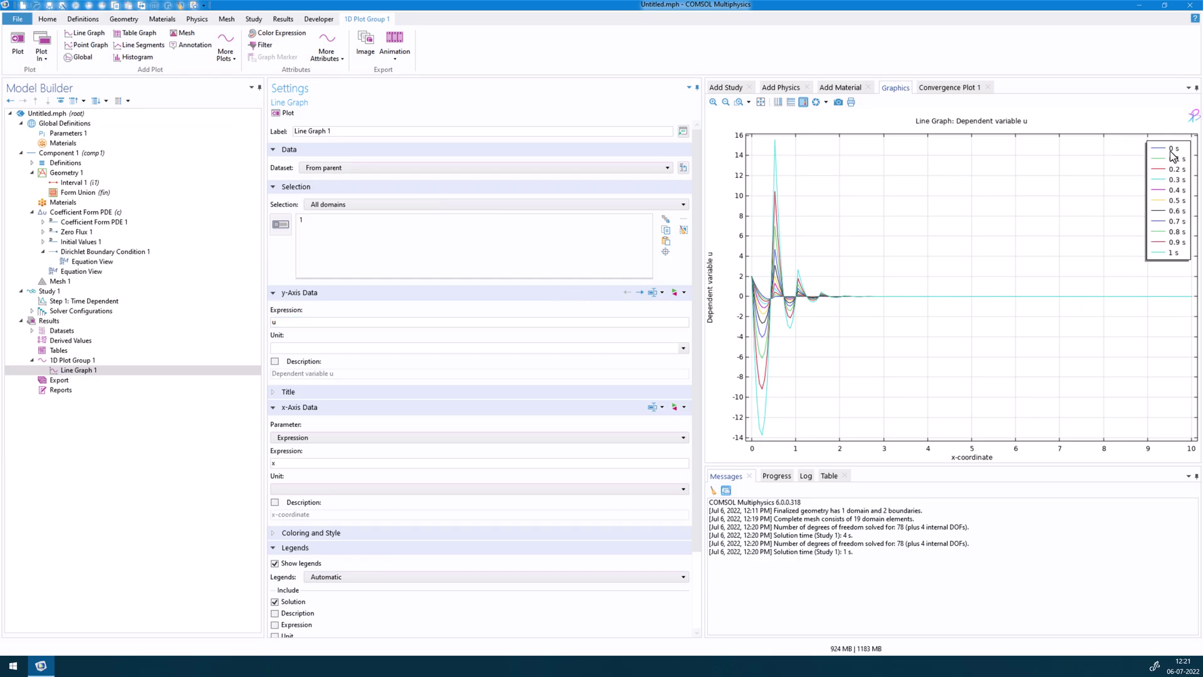
Compare the plotted u curves at x = 0 with the prescribed value in Dirichlet Boundary Condition 1
scroll(814, 269, "up", 8)
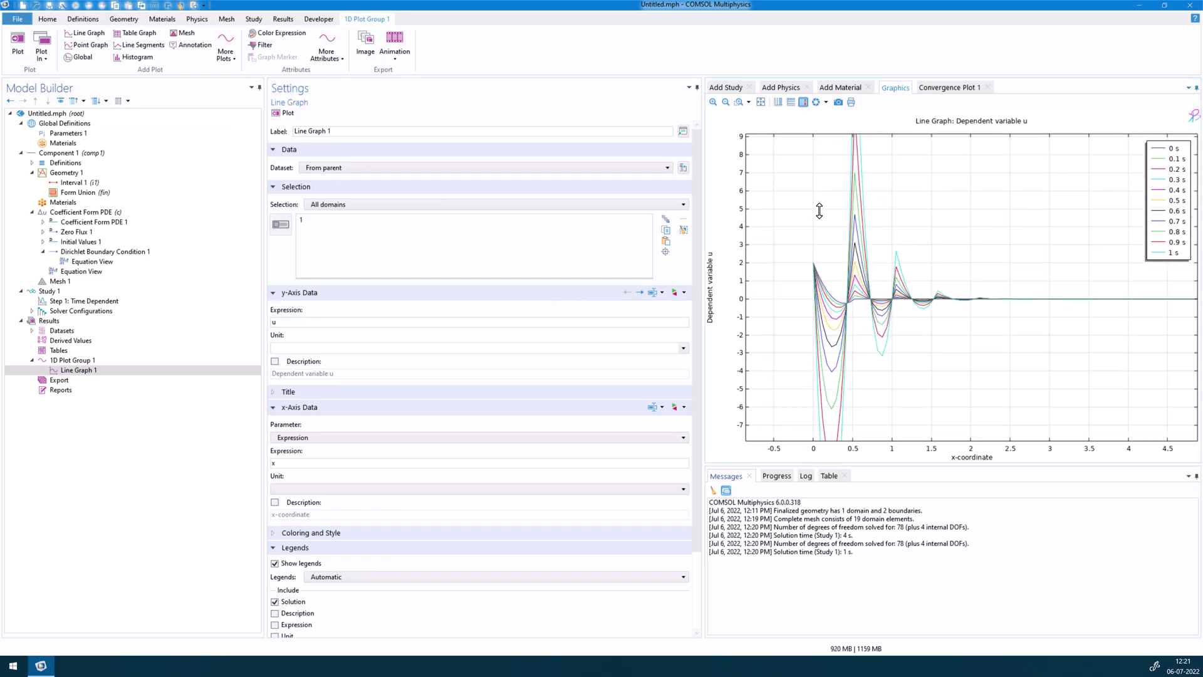
scroll(815, 263, "up", 5)
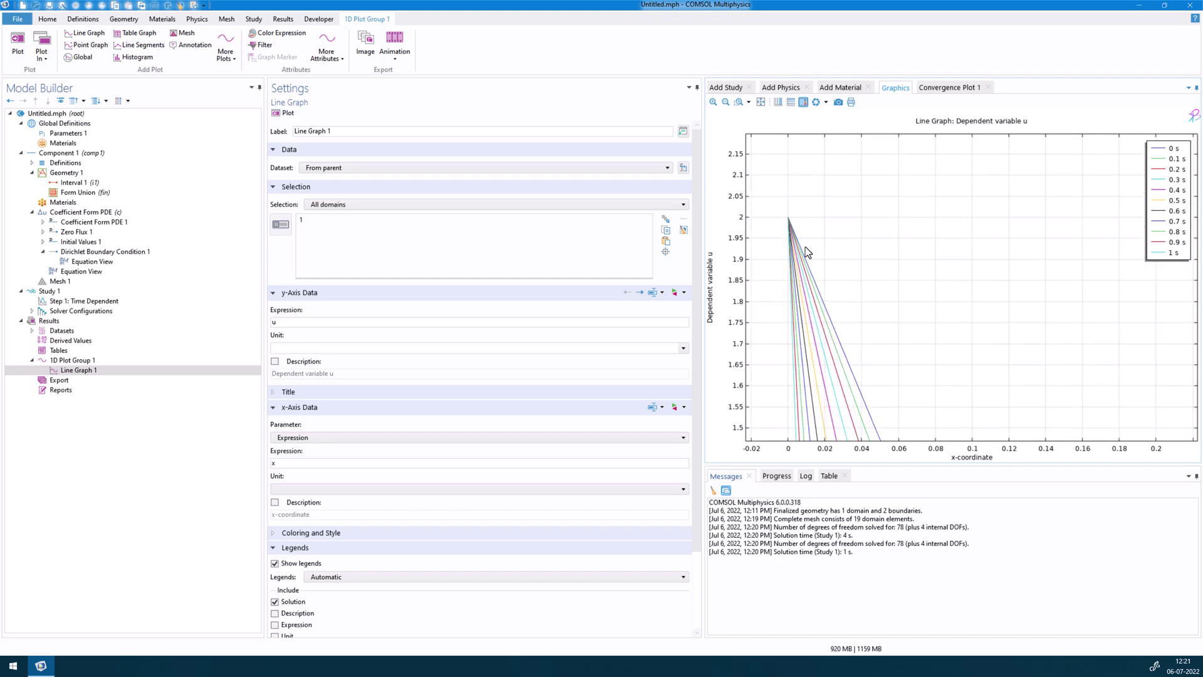
left_click(119, 252)
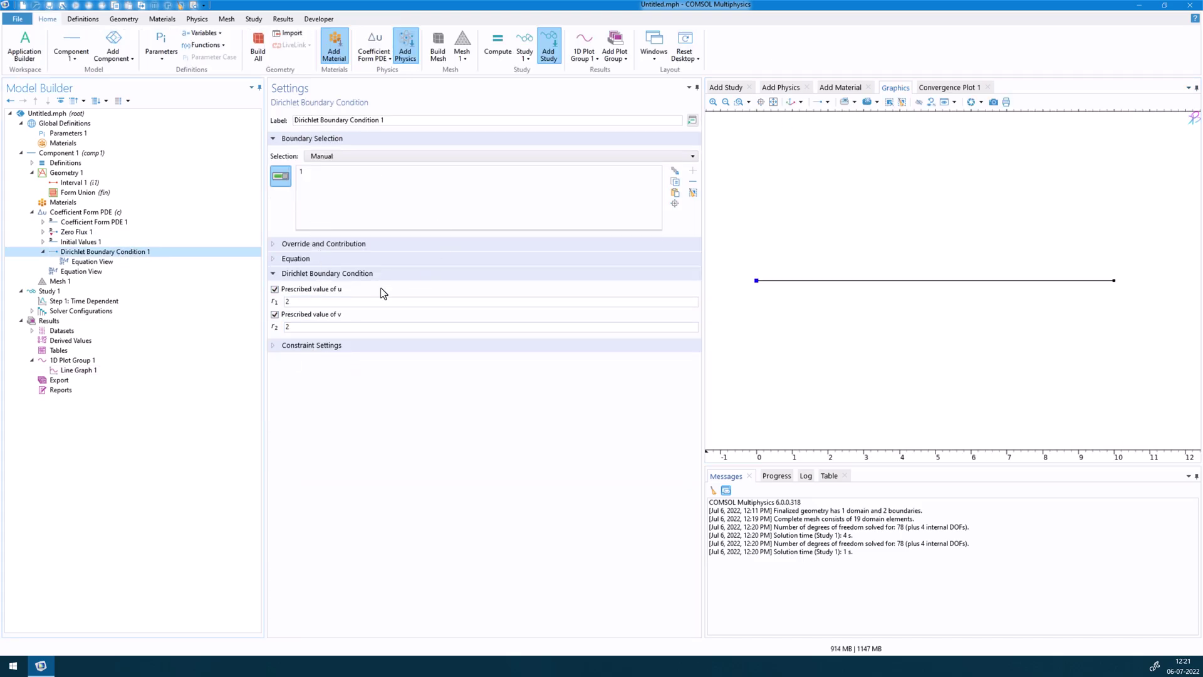
left_click(72, 360)
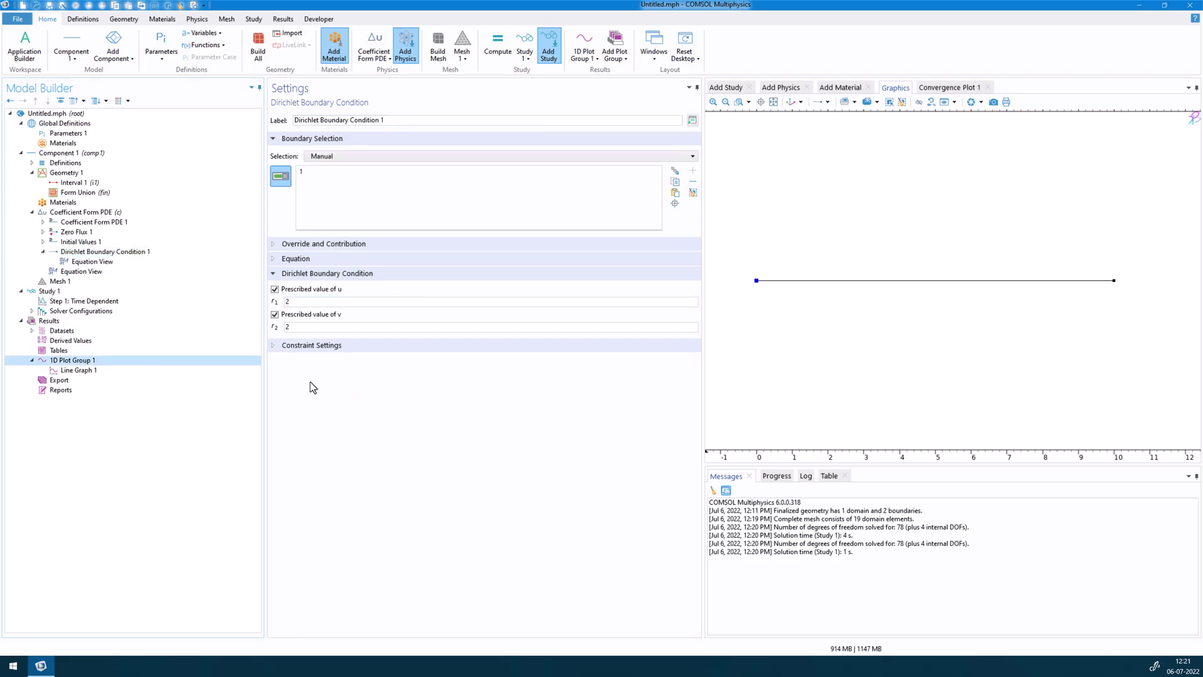
left_click(91, 370)
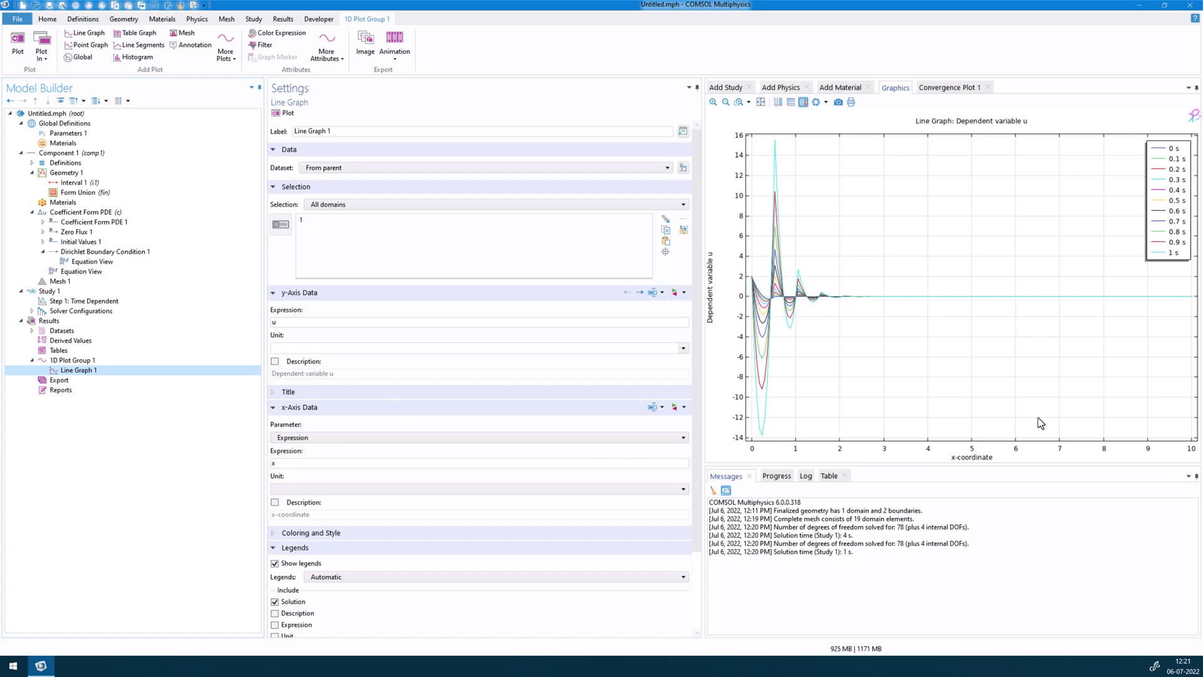
left_click_drag(808, 314, 873, 312)
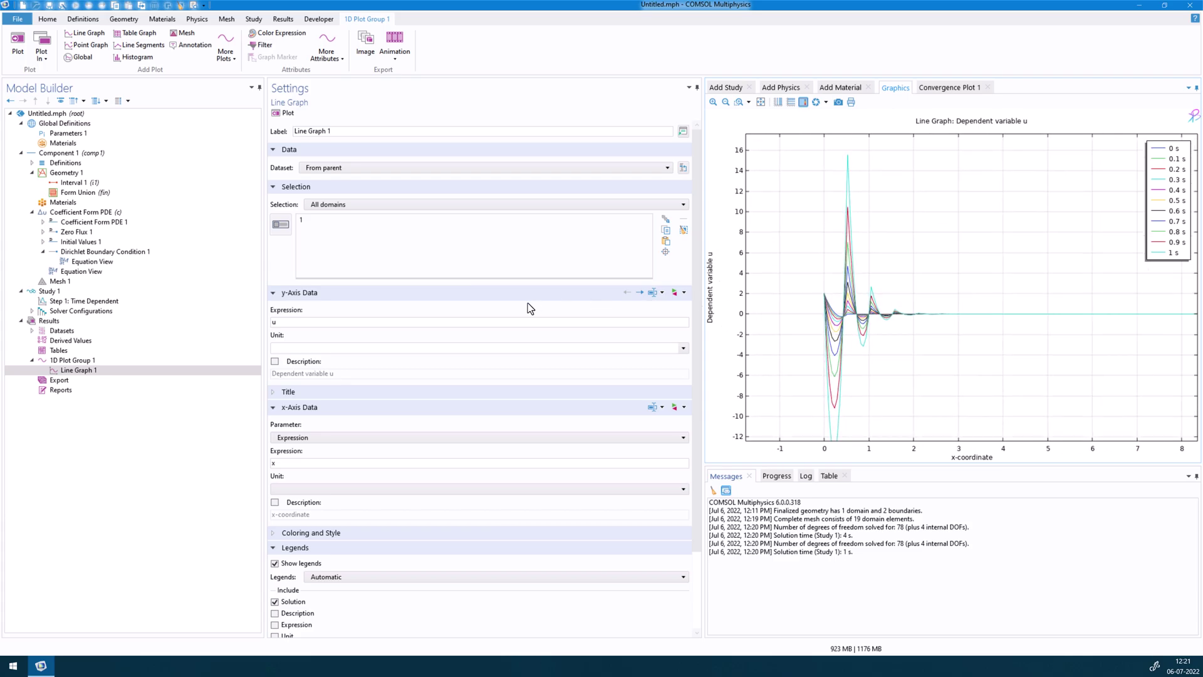
Set the prescribed value of v in Dirichlet Boundary Condition 1 to 5 and recompute Study 1
left_click(103, 252)
double_click(305, 326)
type("5")
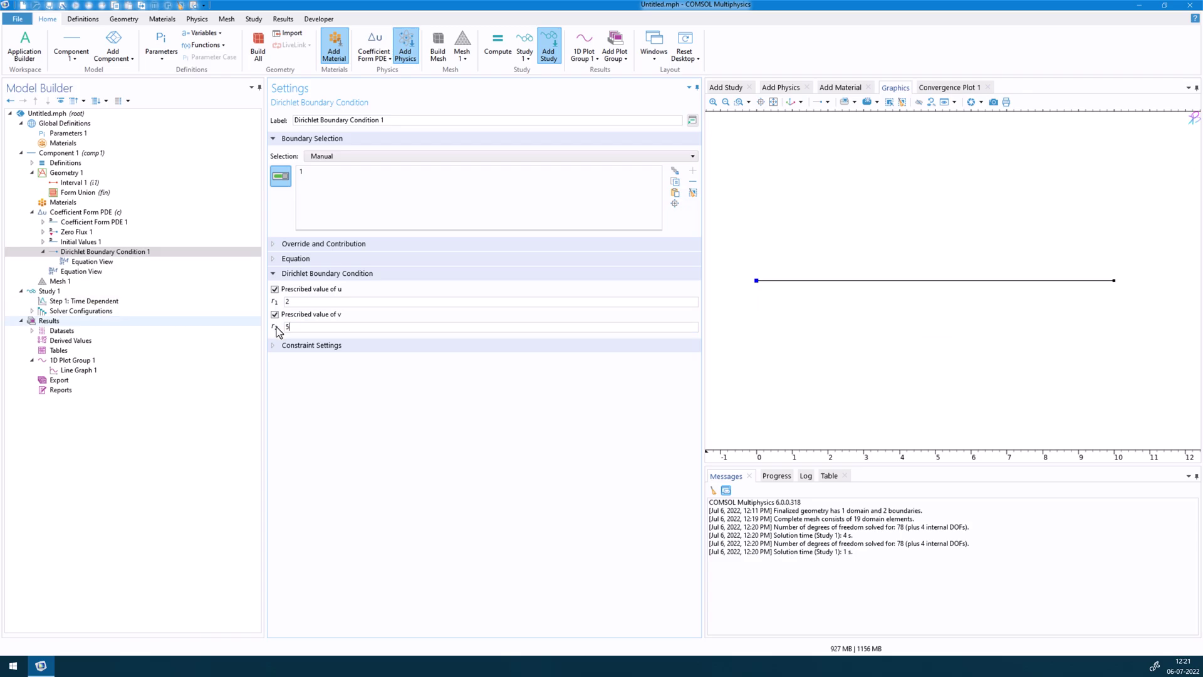
left_click(79, 310)
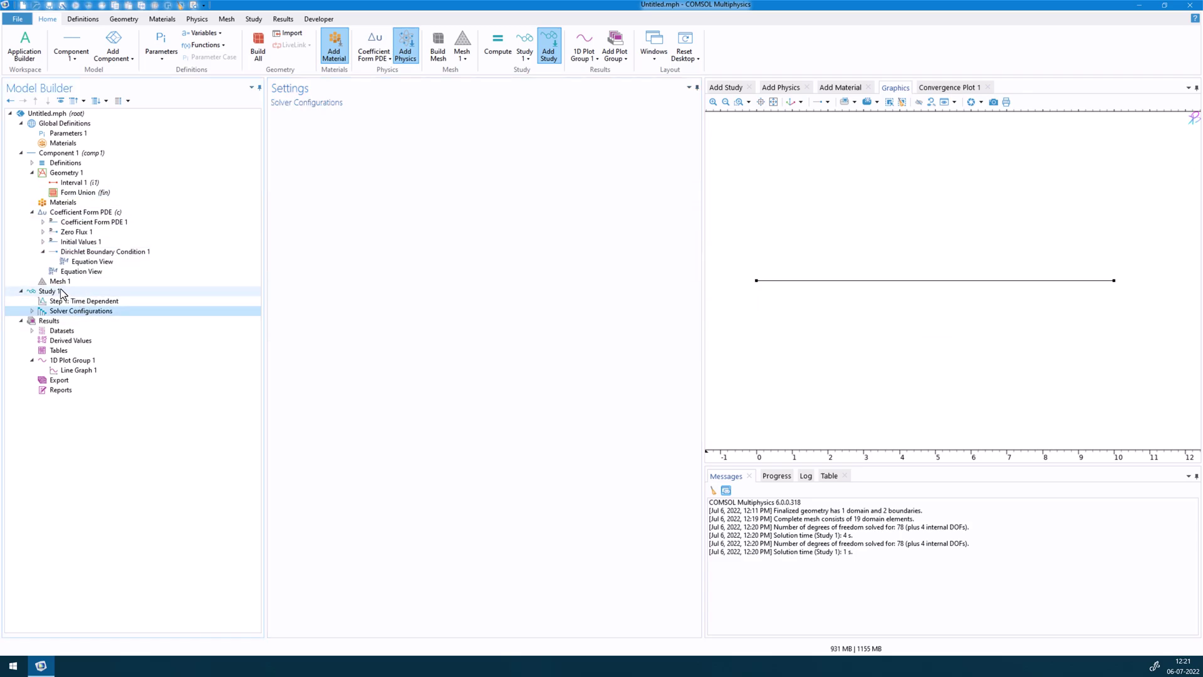
left_click(63, 292)
left_click(293, 113)
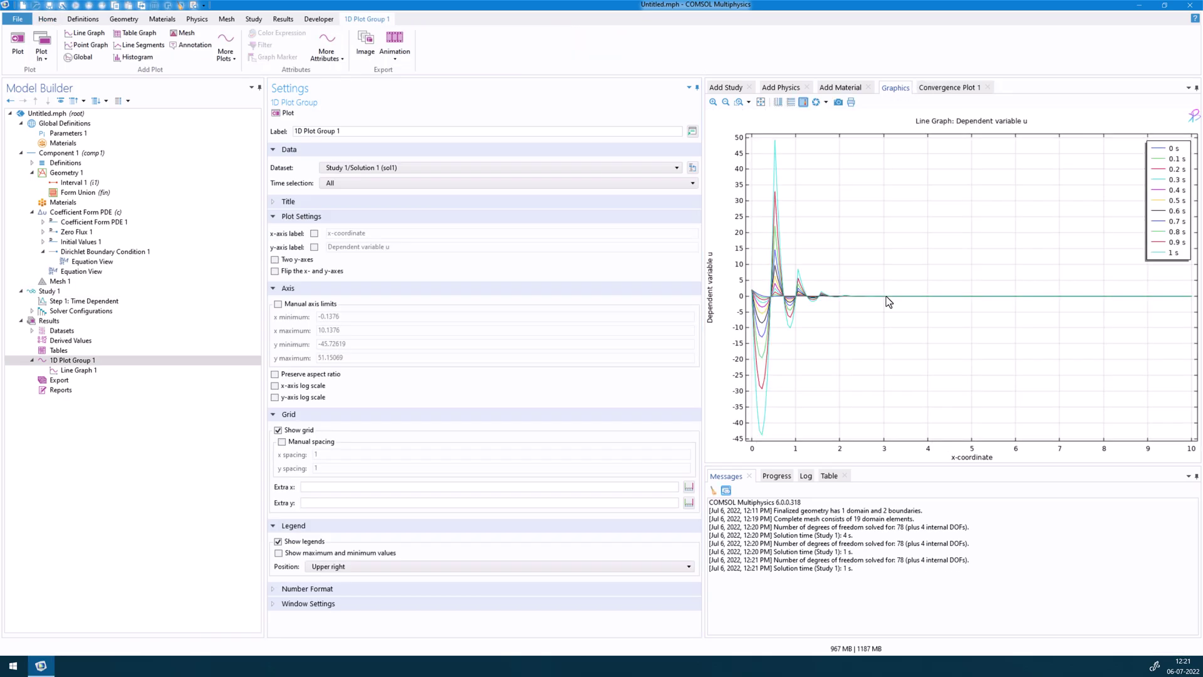
Change the y-axis expression of Line Graph 1 to v and replot it
left_click(78, 370)
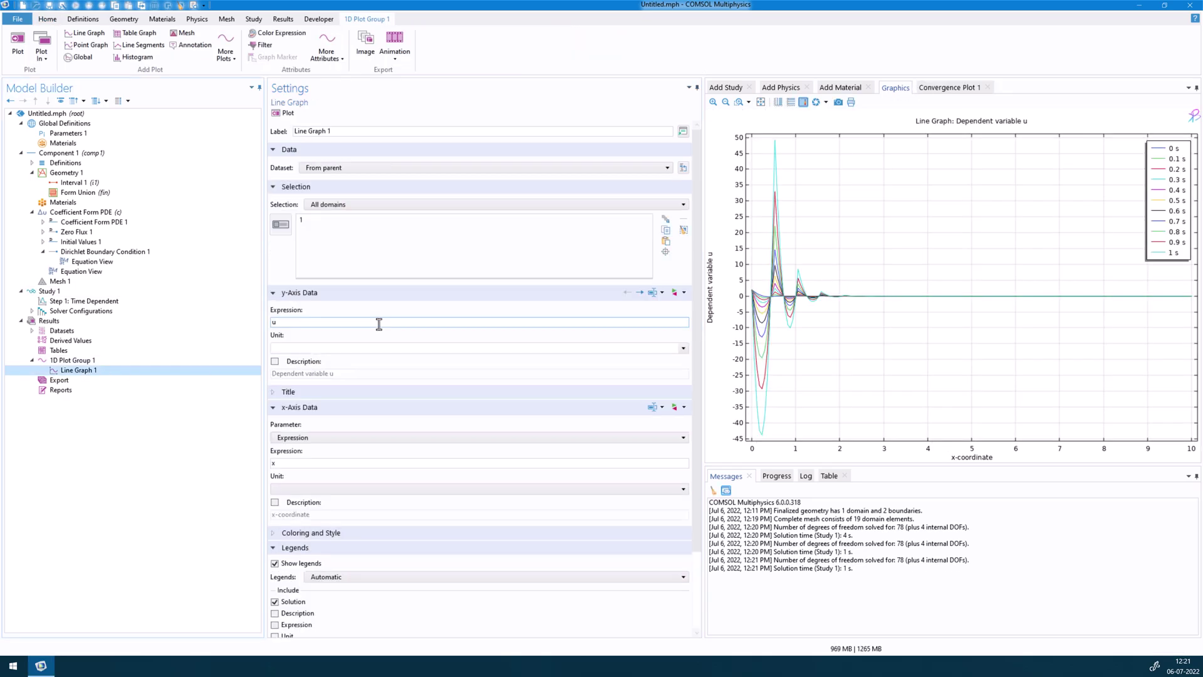
type("v")
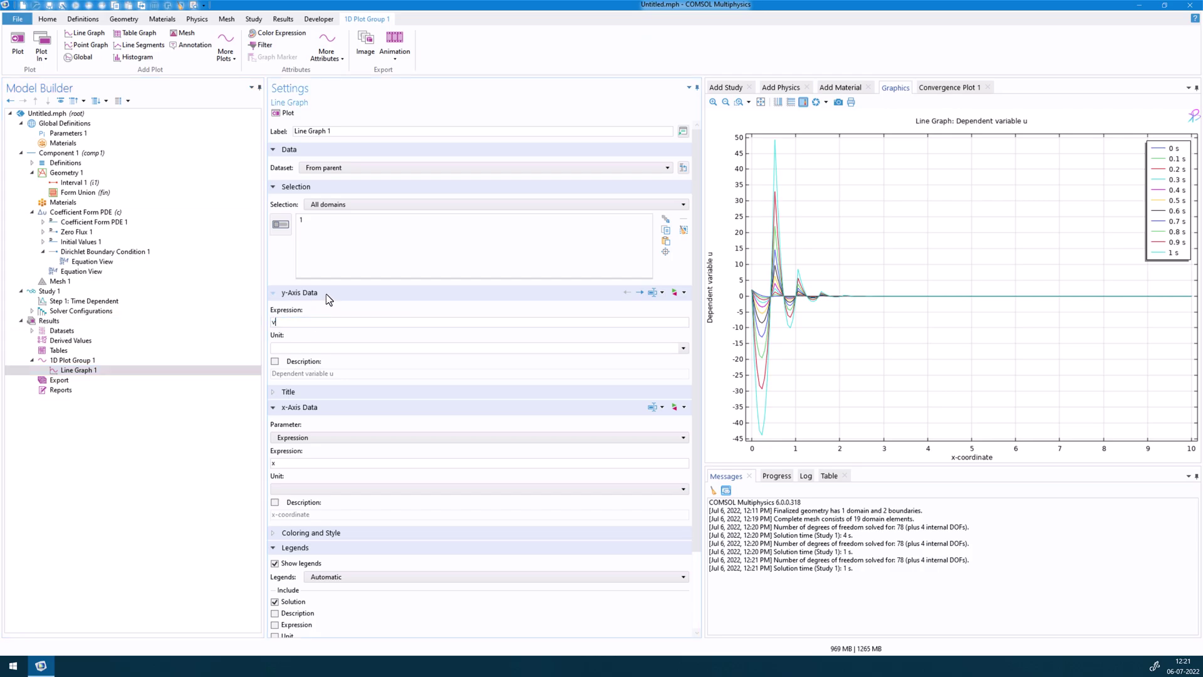
left_click(285, 113)
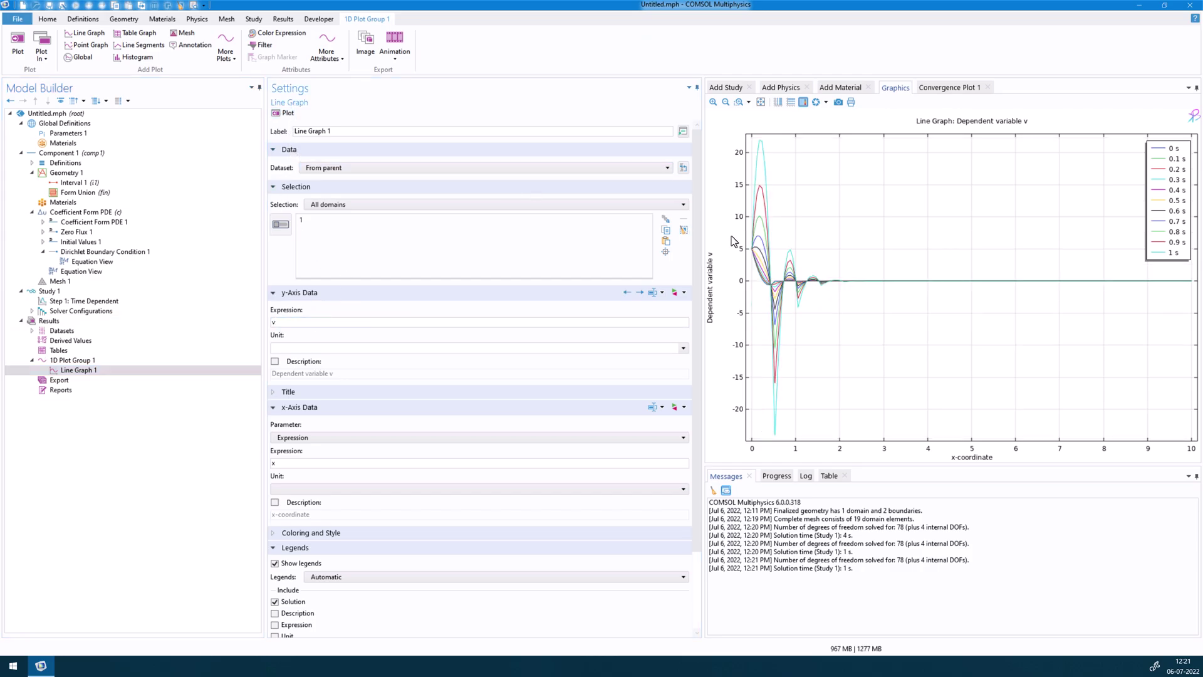
Compare the plotted v curves at x = 0 with the prescribed value of v in Dirichlet Boundary Condition 1
left_click_drag(806, 268, 844, 287)
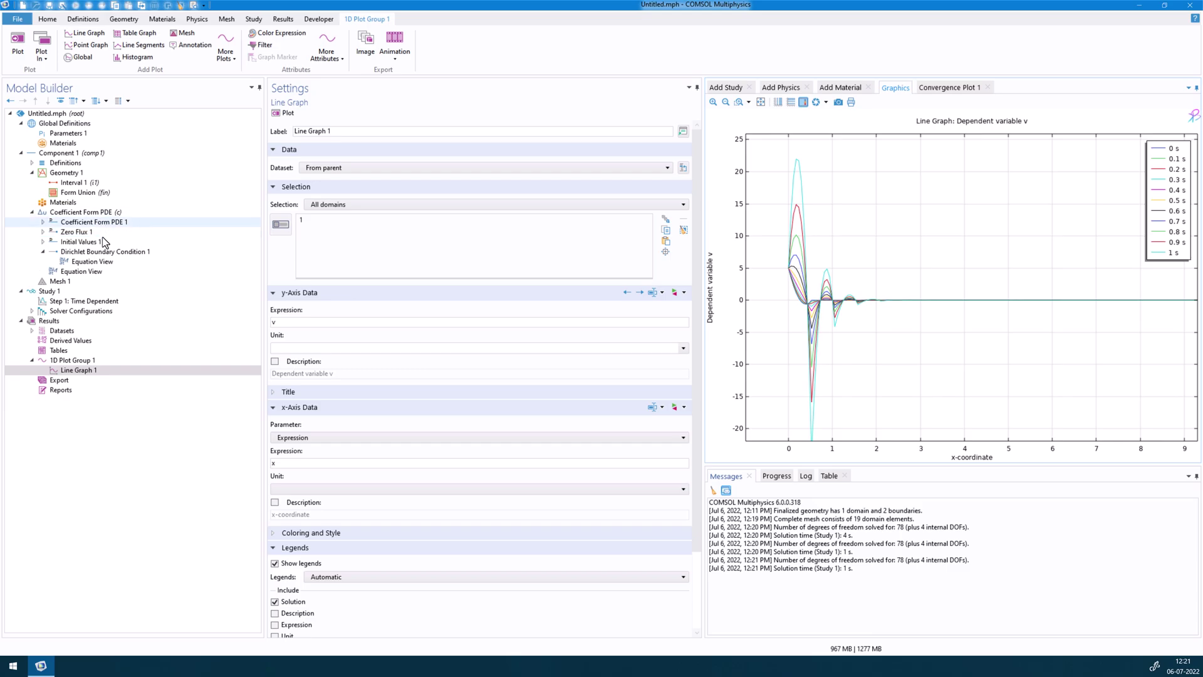
left_click(238, 251)
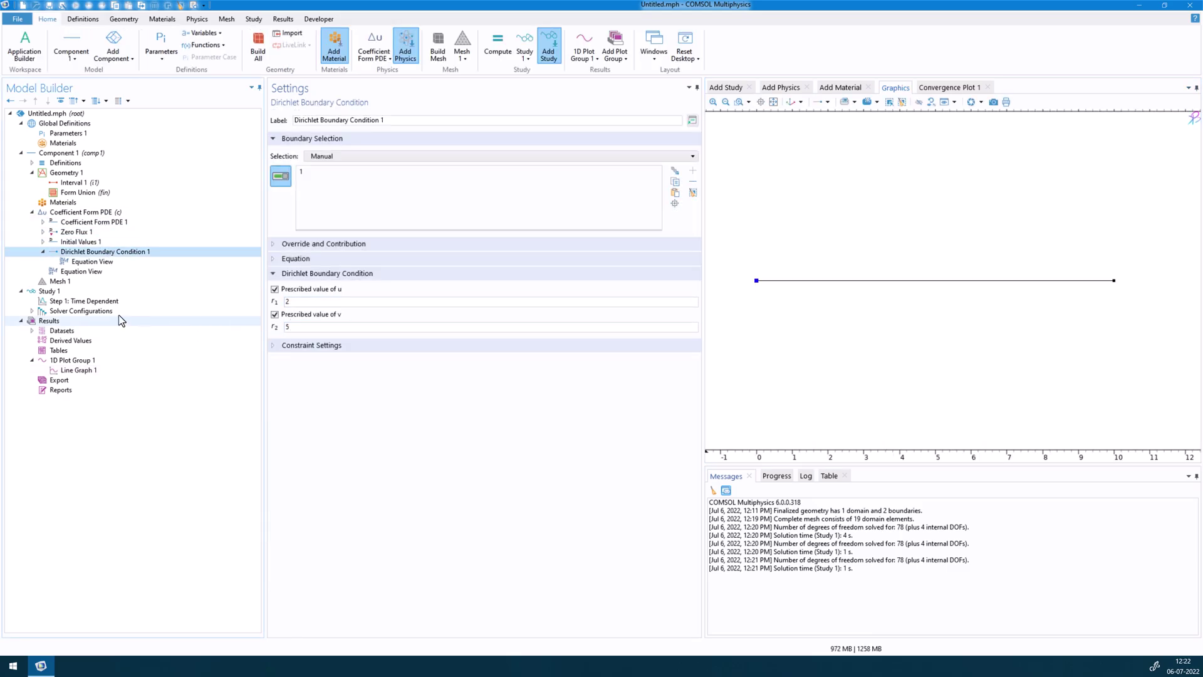
left_click(65, 302)
left_click(72, 360)
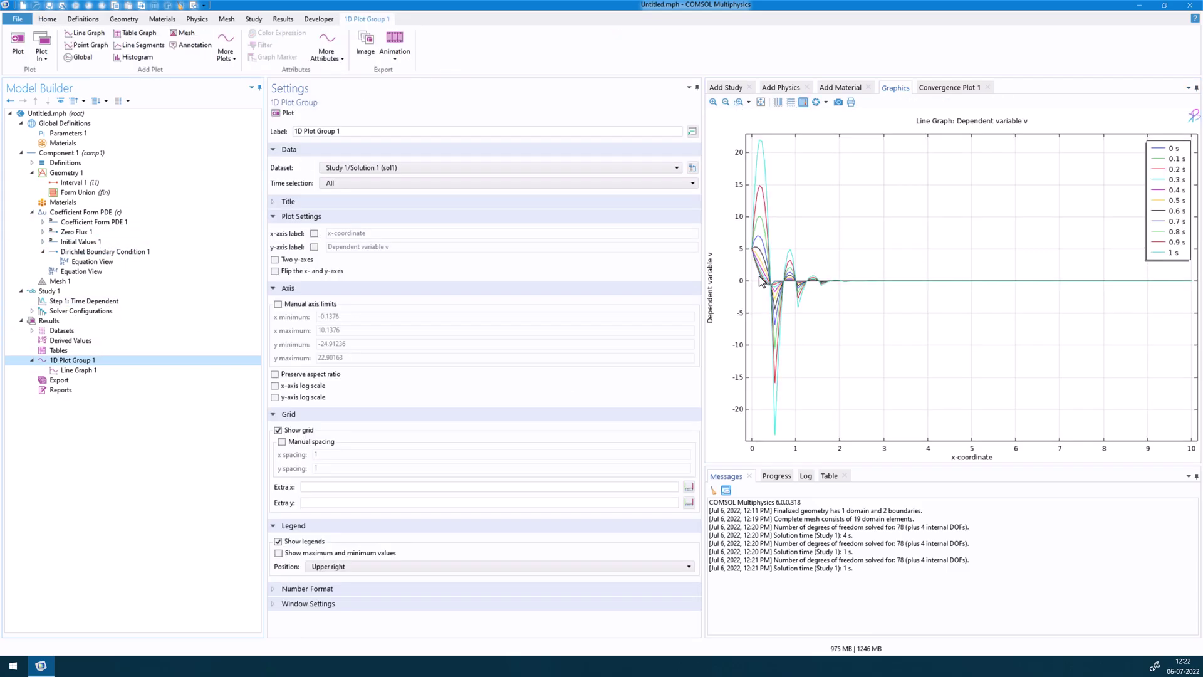
scroll(756, 260, "up", 6)
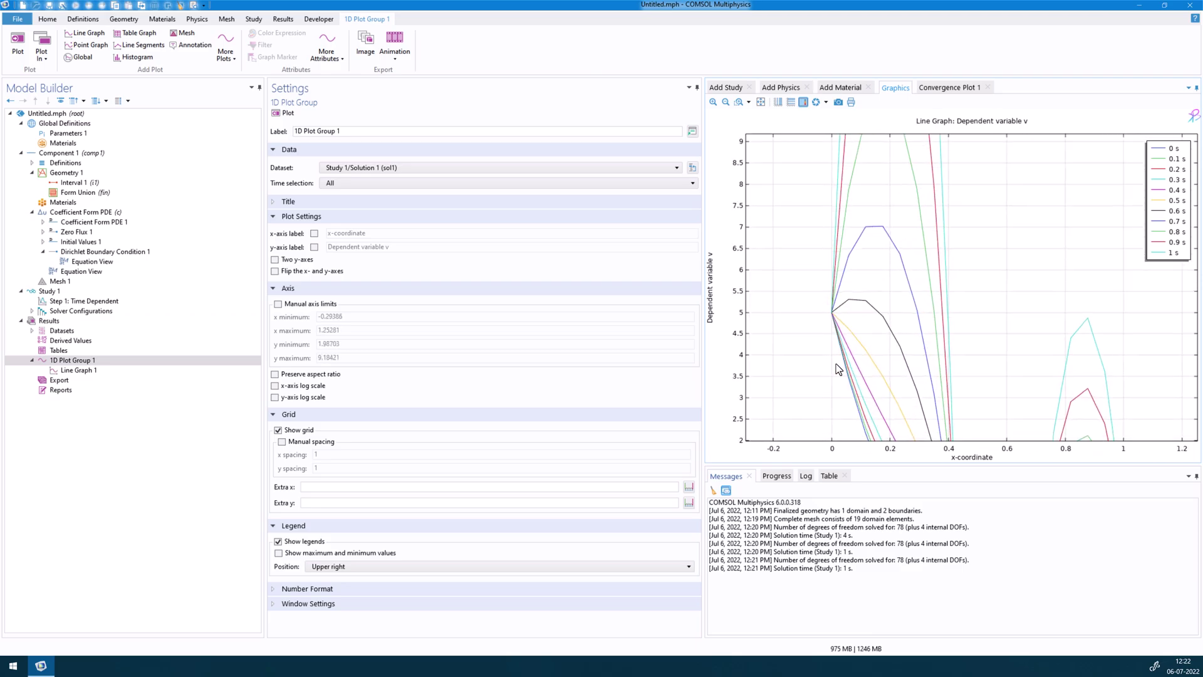
scroll(955, 338, "down", 7)
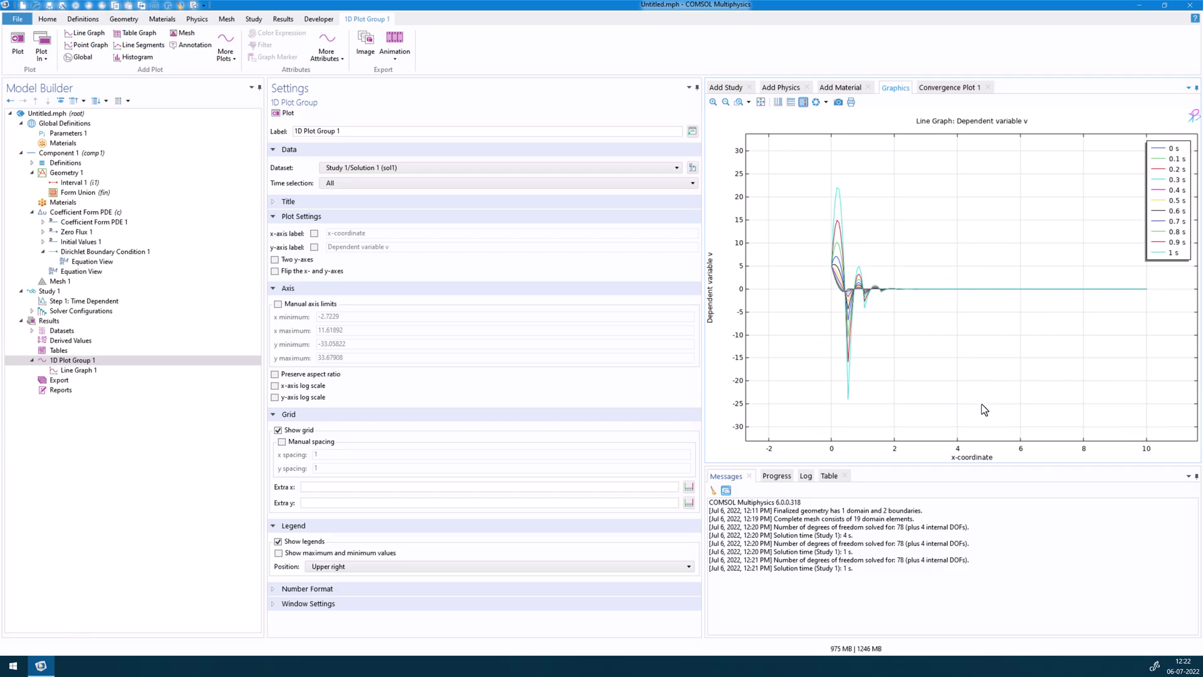
Set the time selection of 1D Plot Group 1 to From list and plot v at 0 s only
left_click(91, 369)
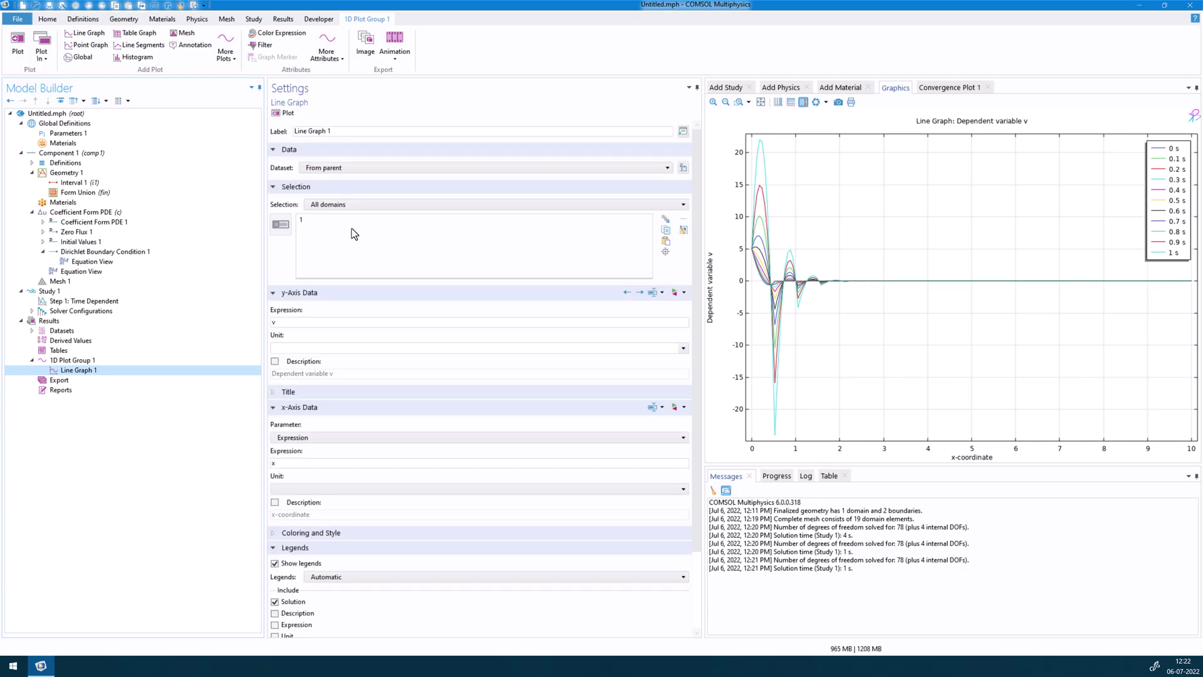
left_click(94, 361)
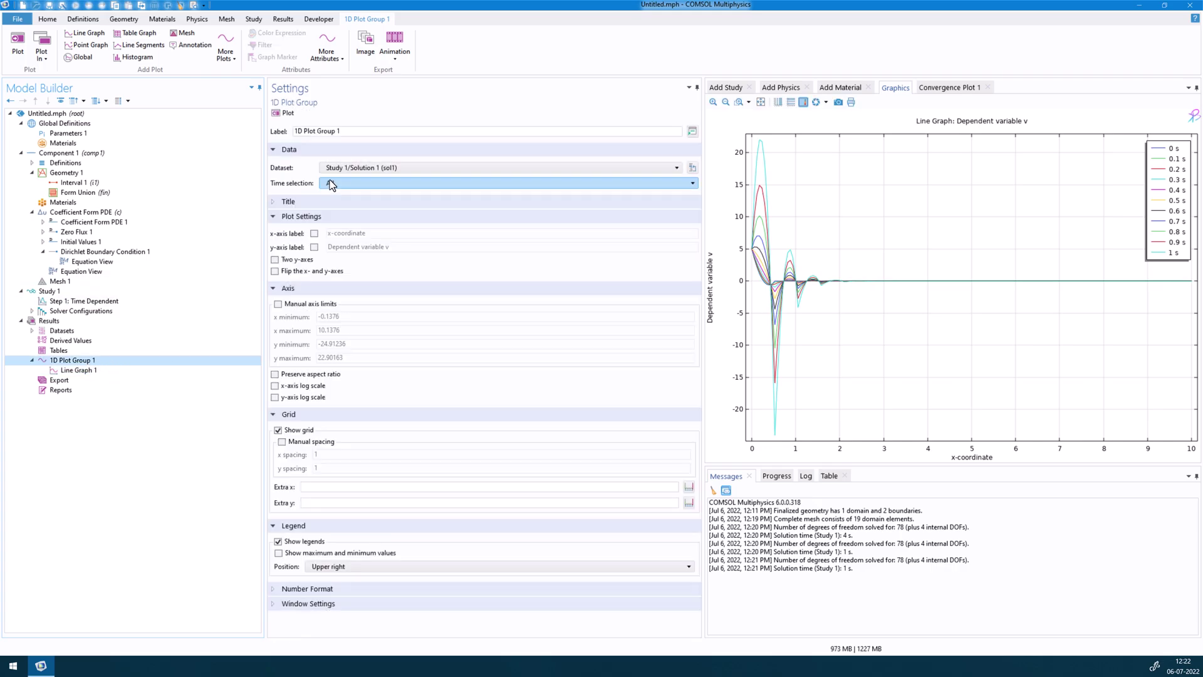
left_click(332, 184)
left_click(347, 242)
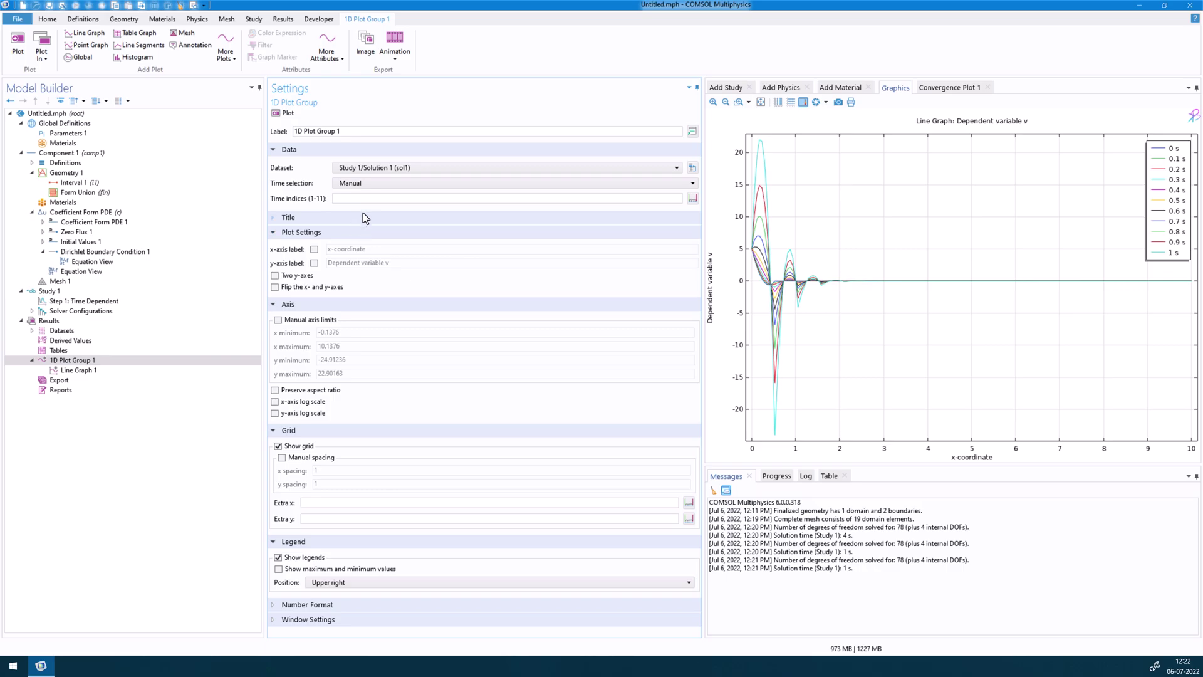
left_click(420, 182)
left_click(364, 229)
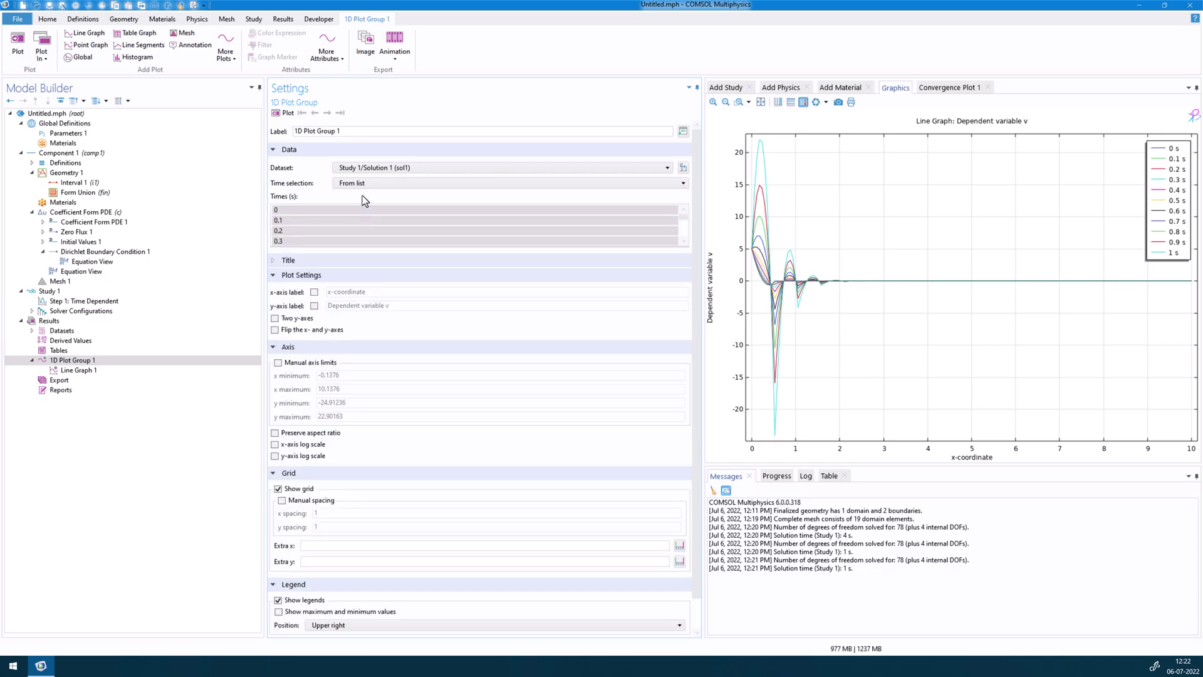
left_click(317, 213)
left_click(285, 113)
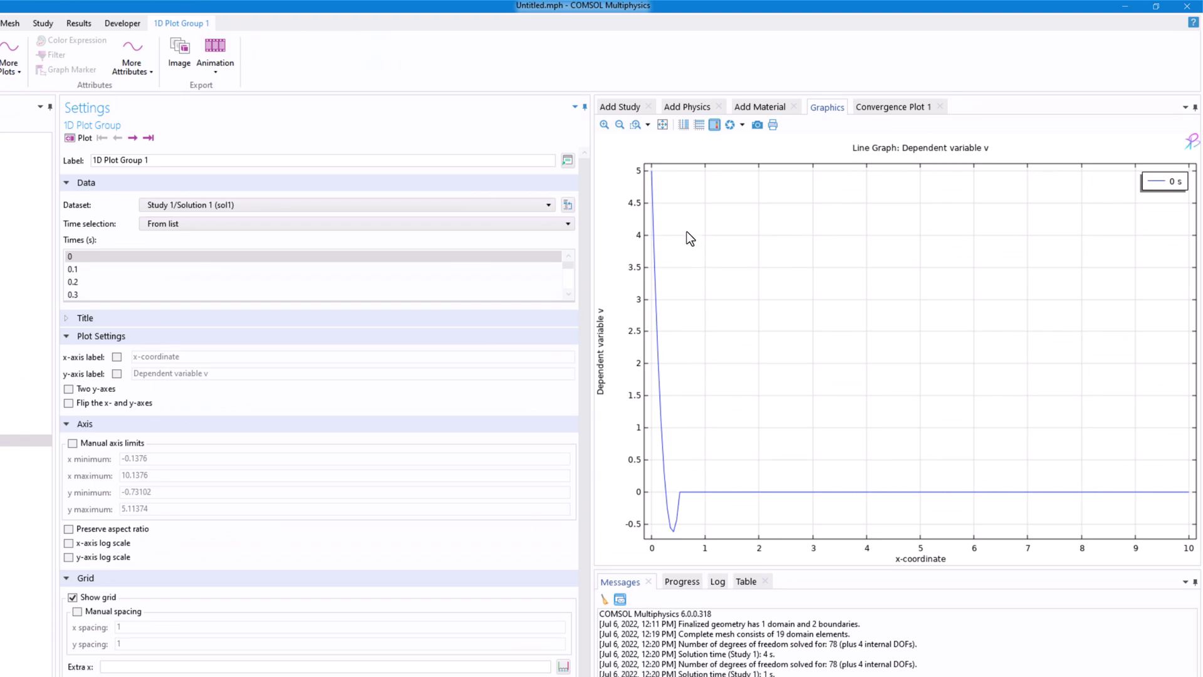
Try a logarithmic x-axis scale on the plot of v at 0 s
left_click_drag(690, 237, 726, 199)
left_click(685, 126)
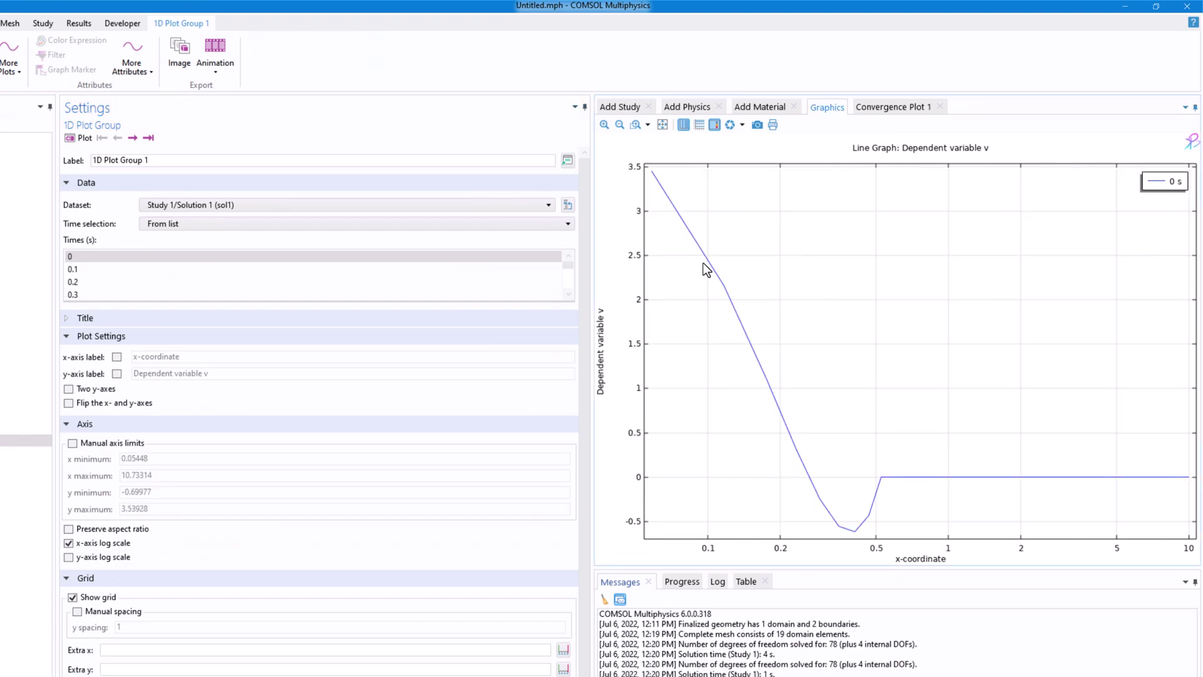
left_click(689, 128)
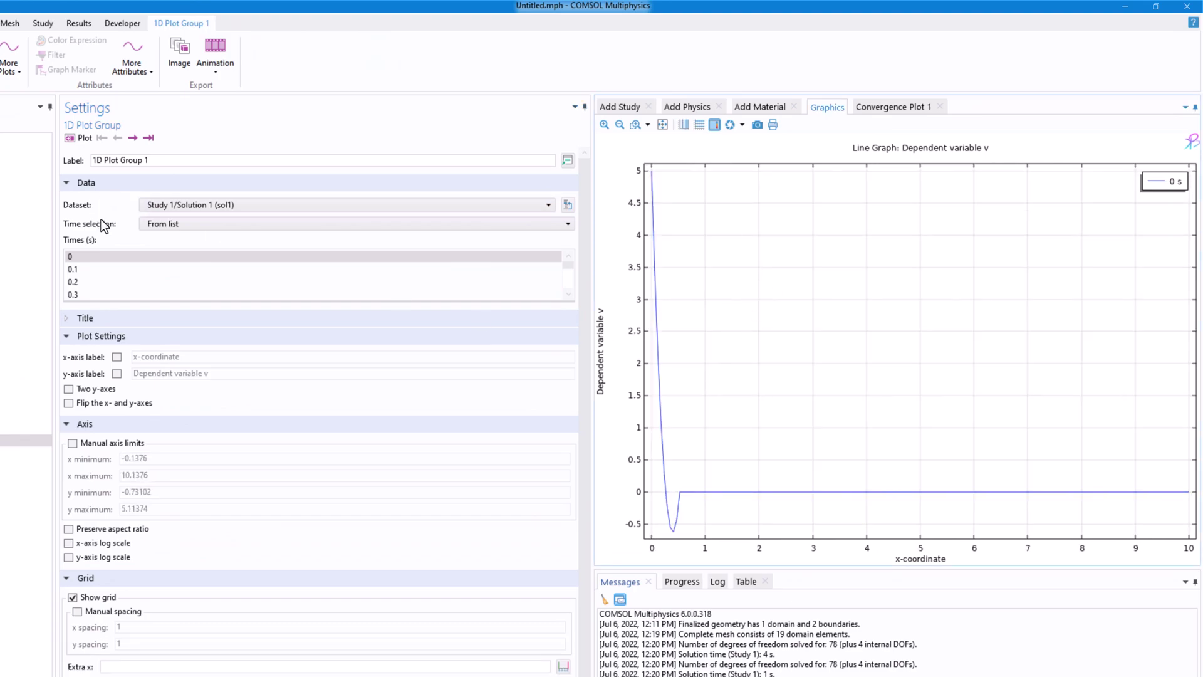
Plot v at 0.1 s and advance the plot through the successive output times up to 0.5 s
left_click(88, 273)
left_click(87, 137)
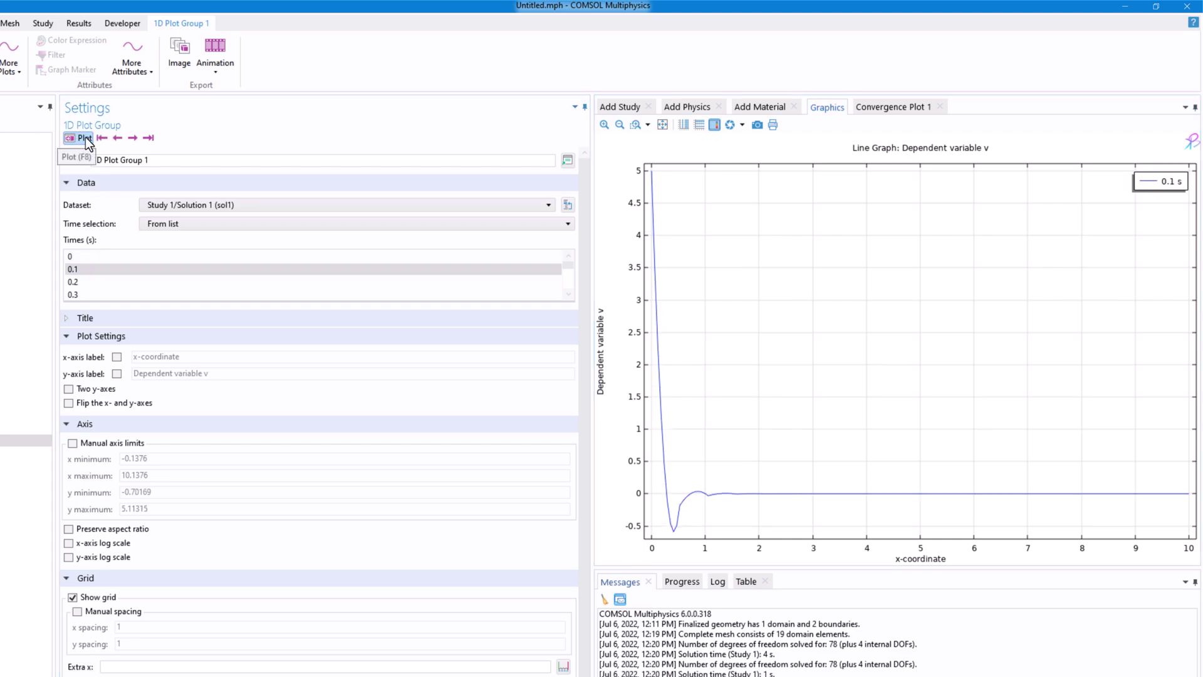
left_click(132, 139)
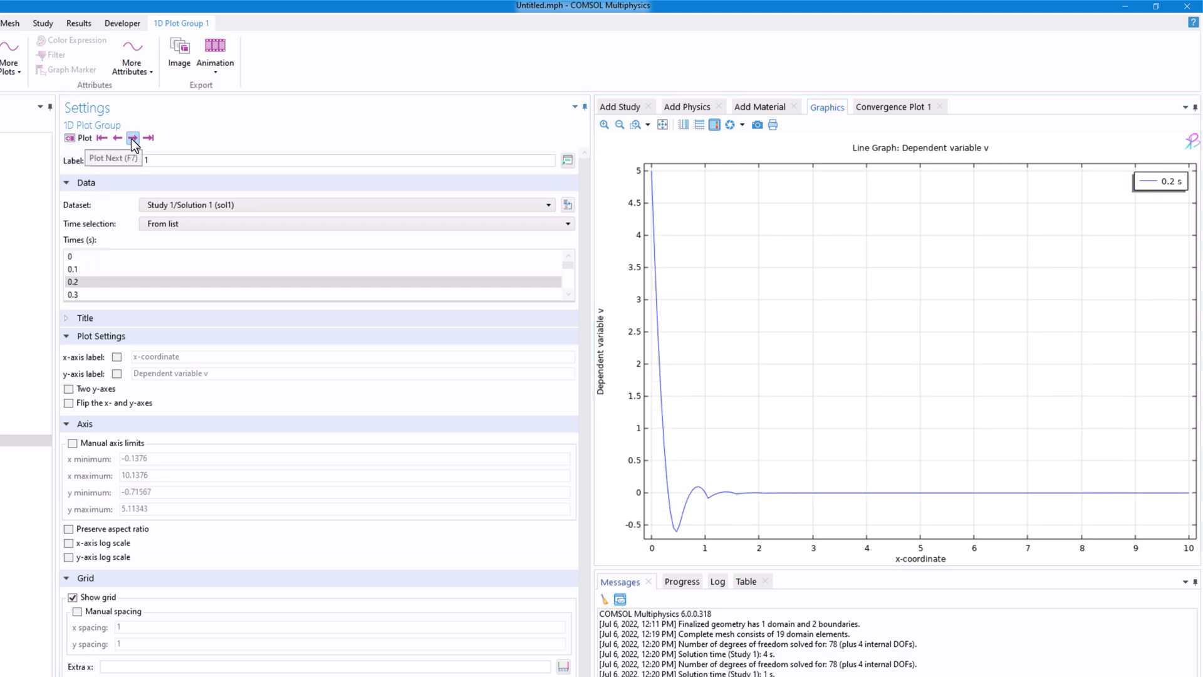
left_click(133, 139)
left_click(132, 139)
left_click(132, 138)
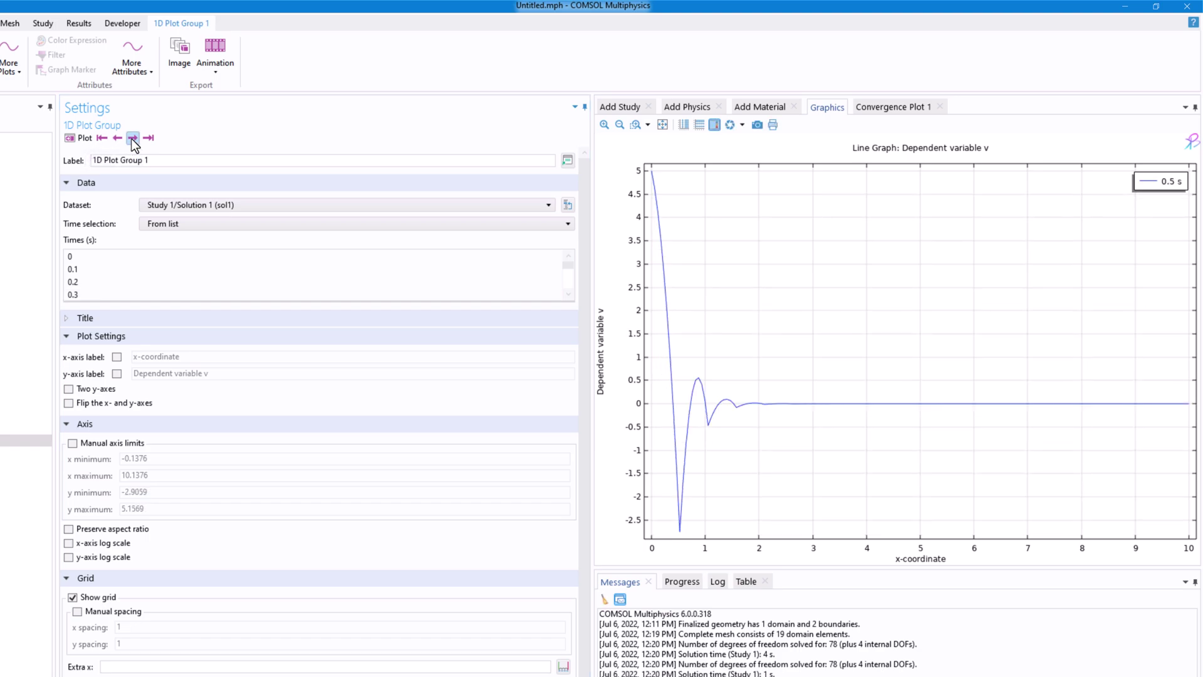
Advance the plot of v through the remaining output times up to 1 s
left_click(132, 139)
left_click(132, 138)
left_click(132, 139)
left_click(133, 139)
left_click(132, 138)
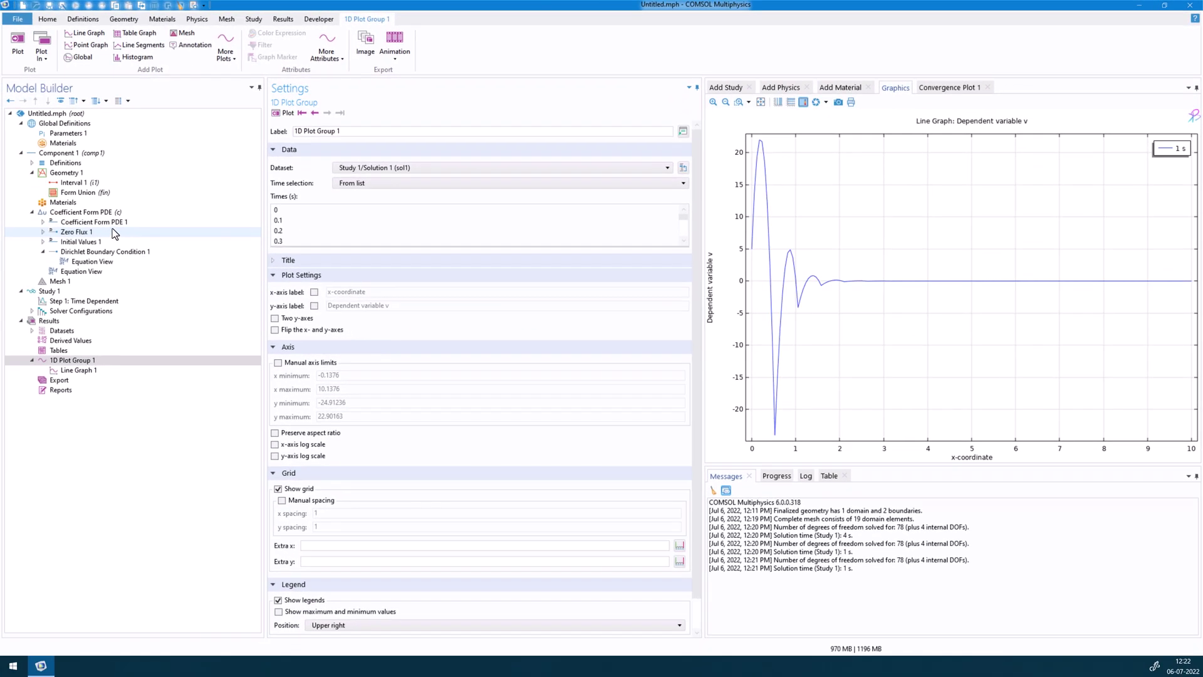
Review the Coefficient Form PDE 1 coefficients, the physics, study and material add windows, and the Study 1 time-dependent settings
left_click(90, 222)
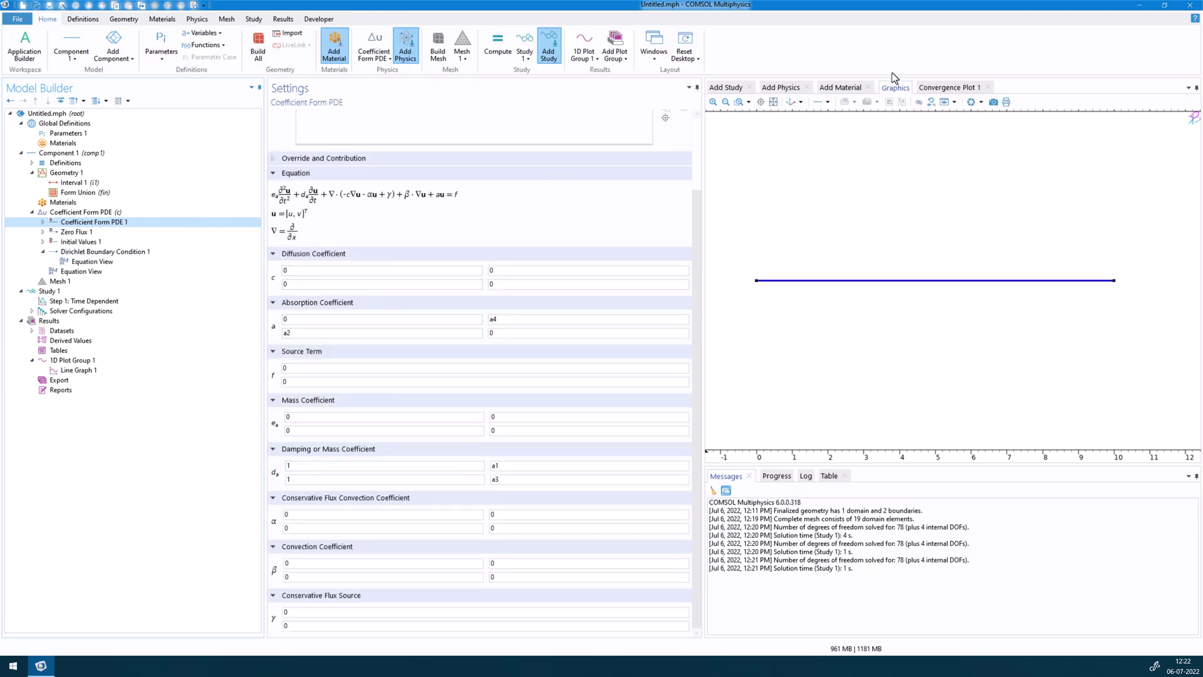
left_click(777, 88)
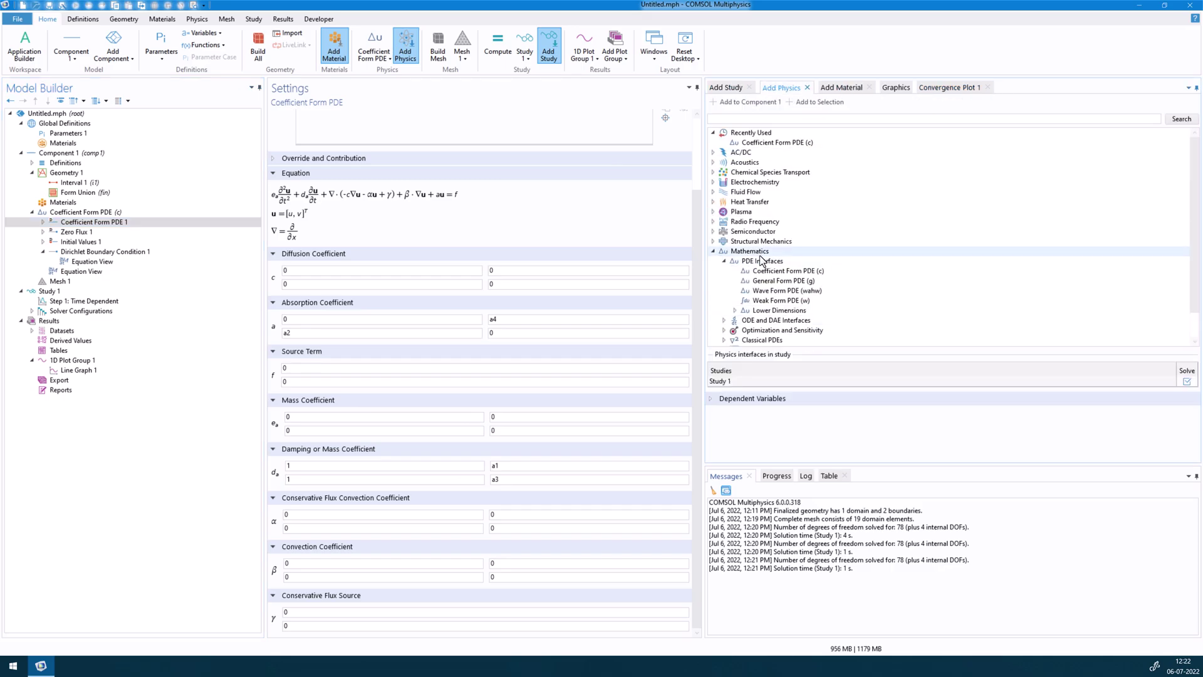
left_click(720, 86)
left_click(833, 88)
left_click(896, 88)
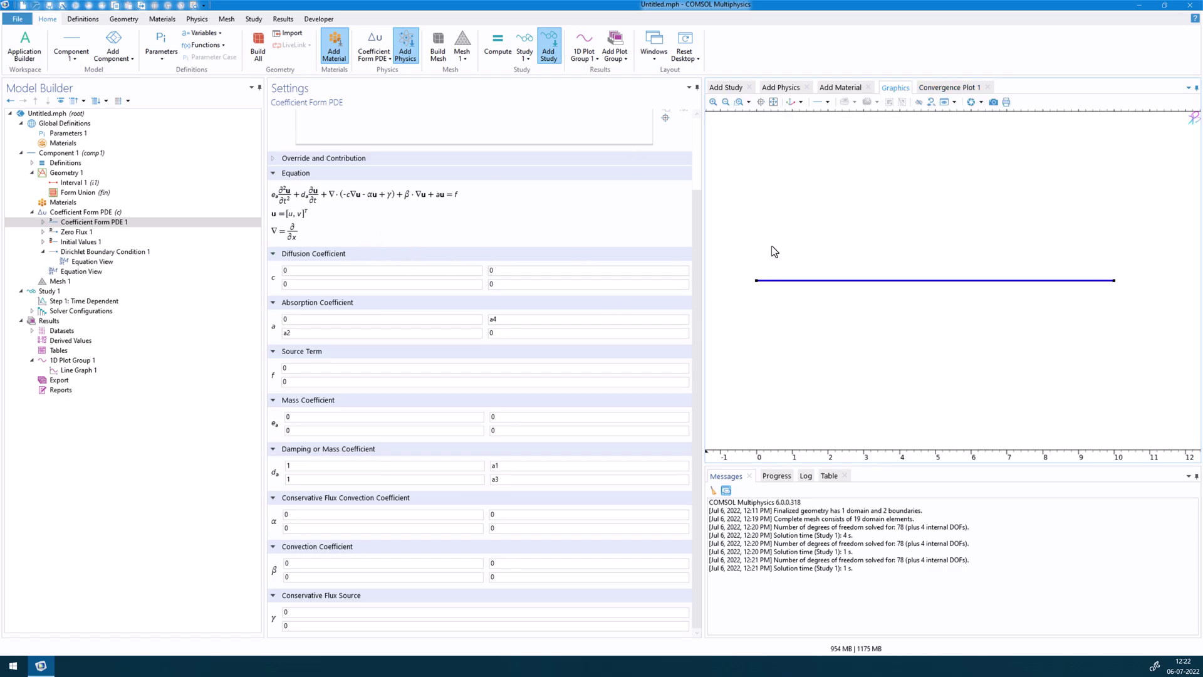
left_click(69, 300)
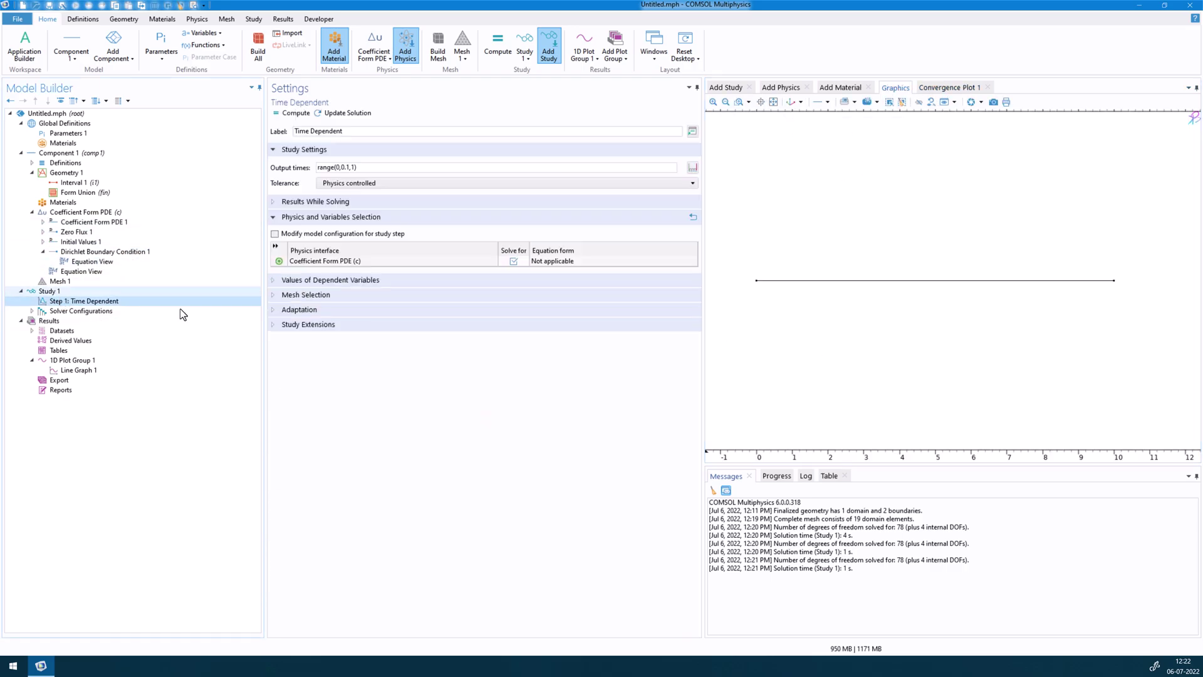
left_click(89, 289)
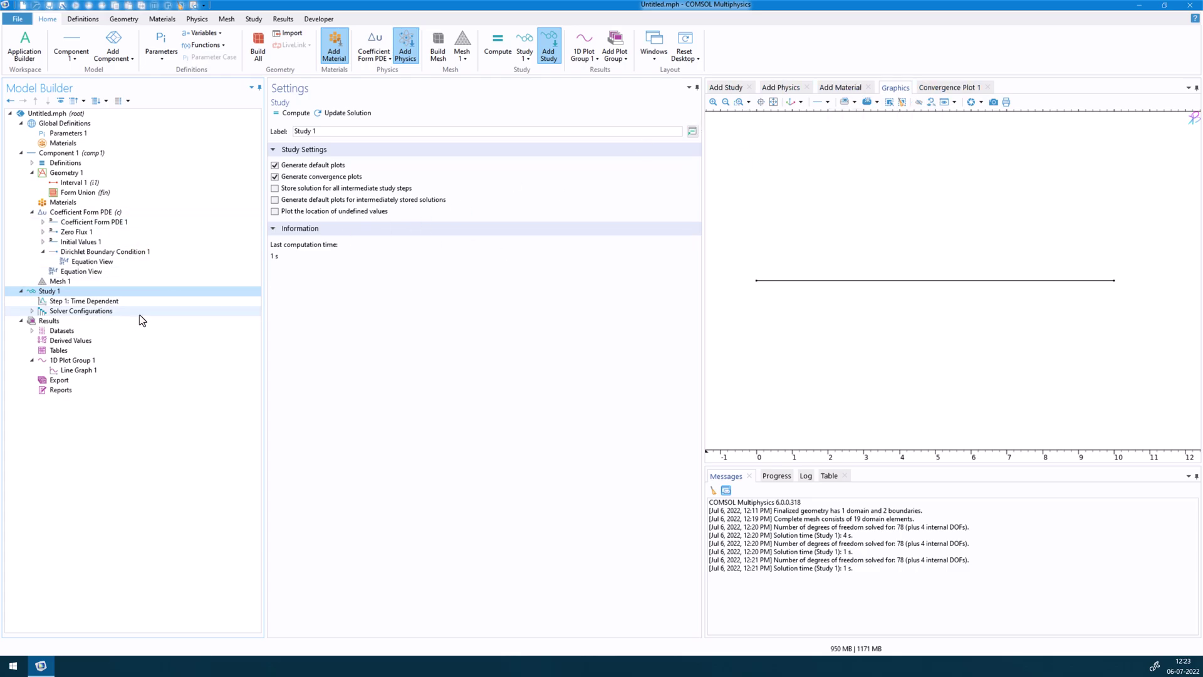
Show the plot of 1D Plot Group 1 and clear the message log
left_click(72, 369)
left_click(70, 361)
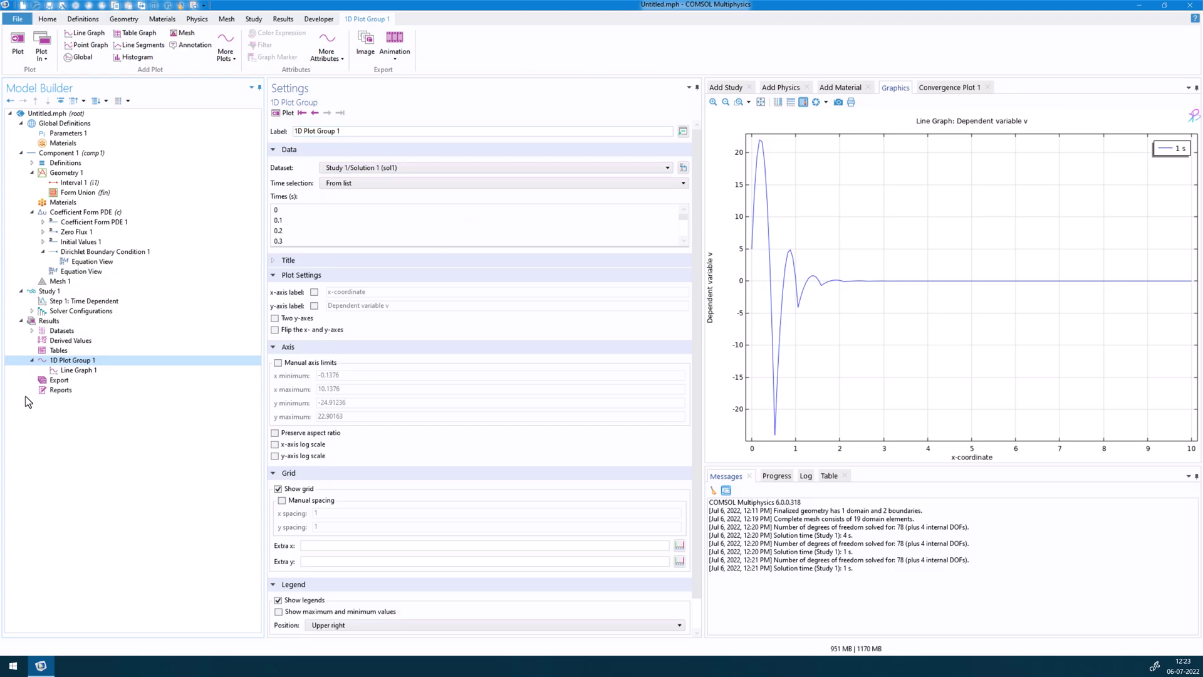
left_click(714, 491)
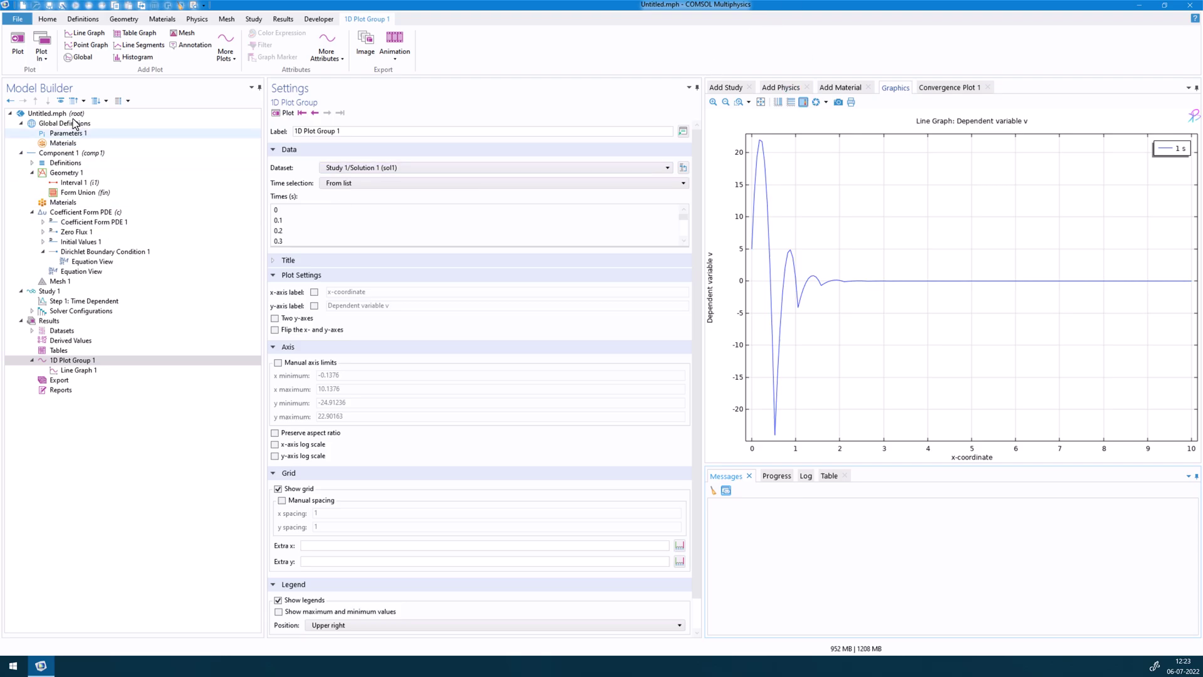
Examine the coordinates of Interval 1 and the global parameters for the interval ends and a1 to a4
left_click(71, 182)
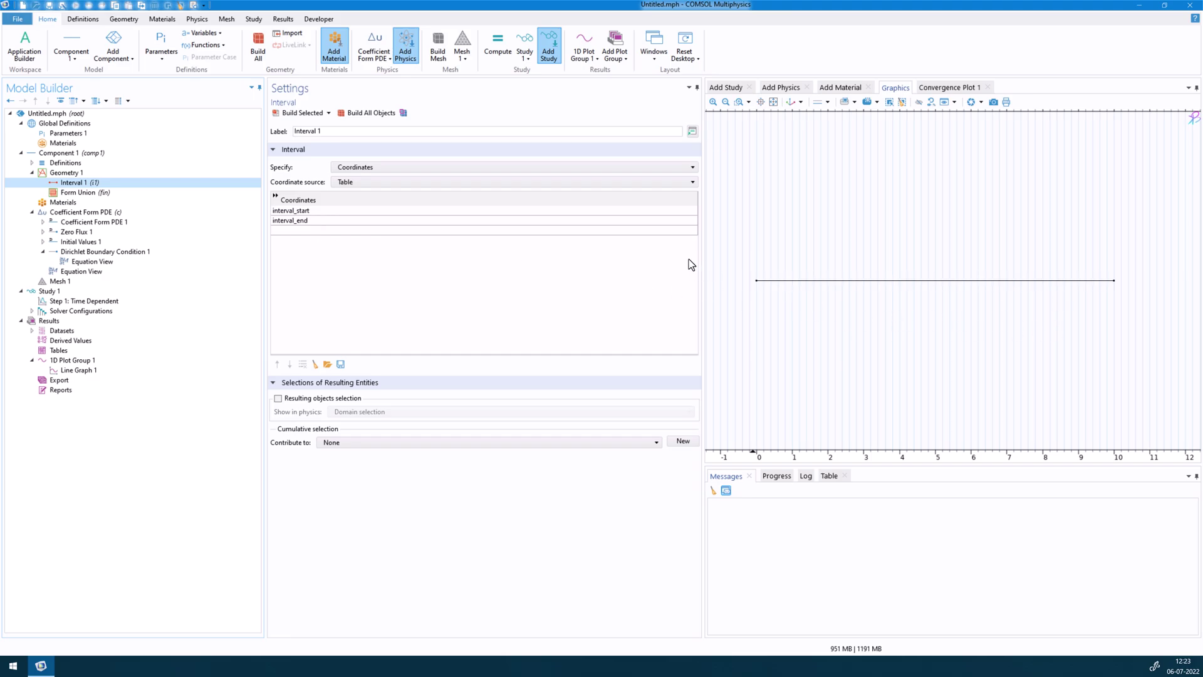
left_click(67, 133)
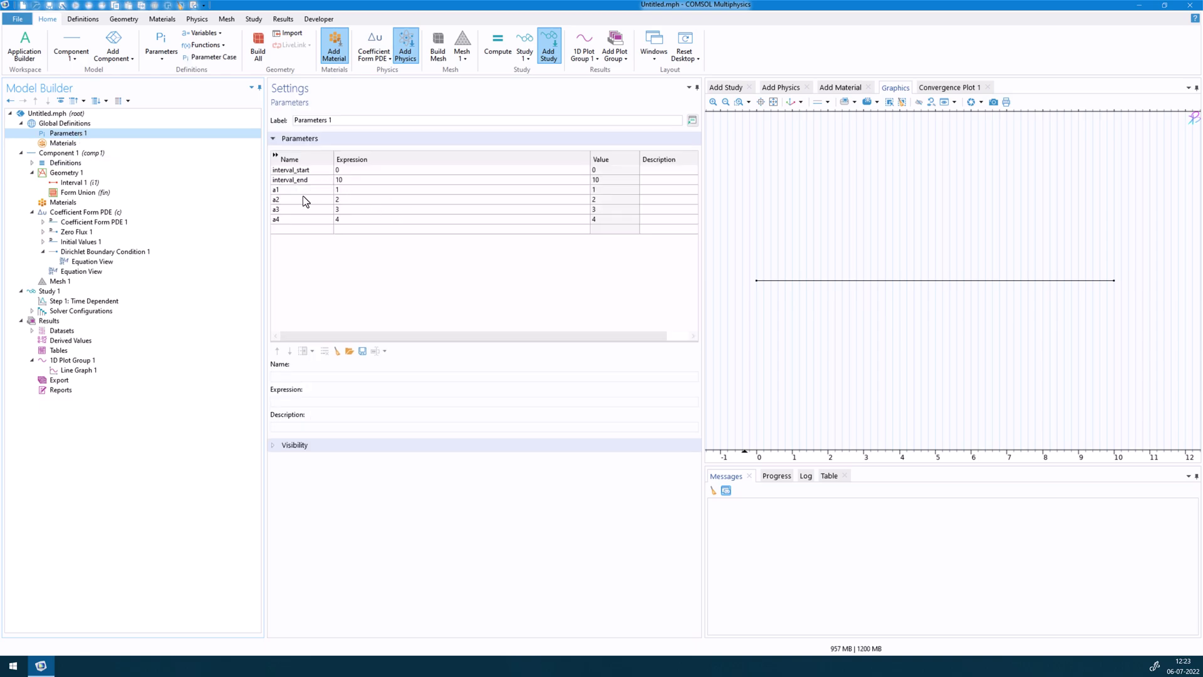
left_click(297, 219)
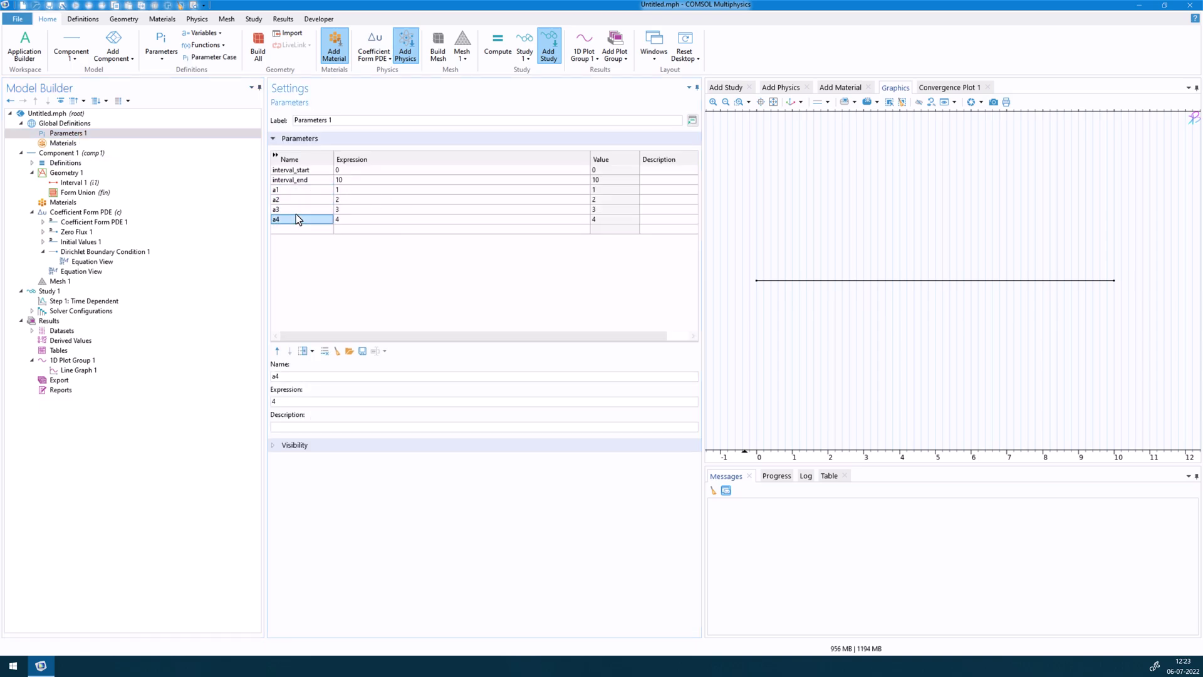
left_click(300, 209)
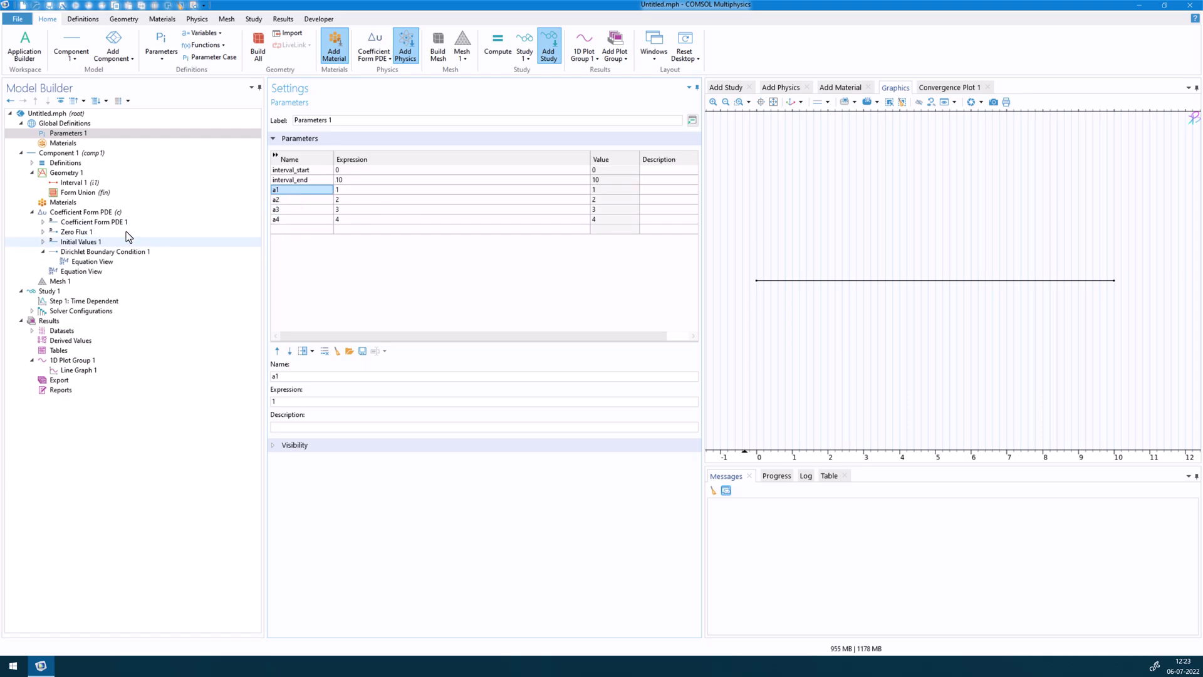
Examine the equation and coefficients of Coefficient Form PDE 1 and the prescribed values in Dirichlet Boundary Condition 1
left_click(100, 213)
left_click(96, 224)
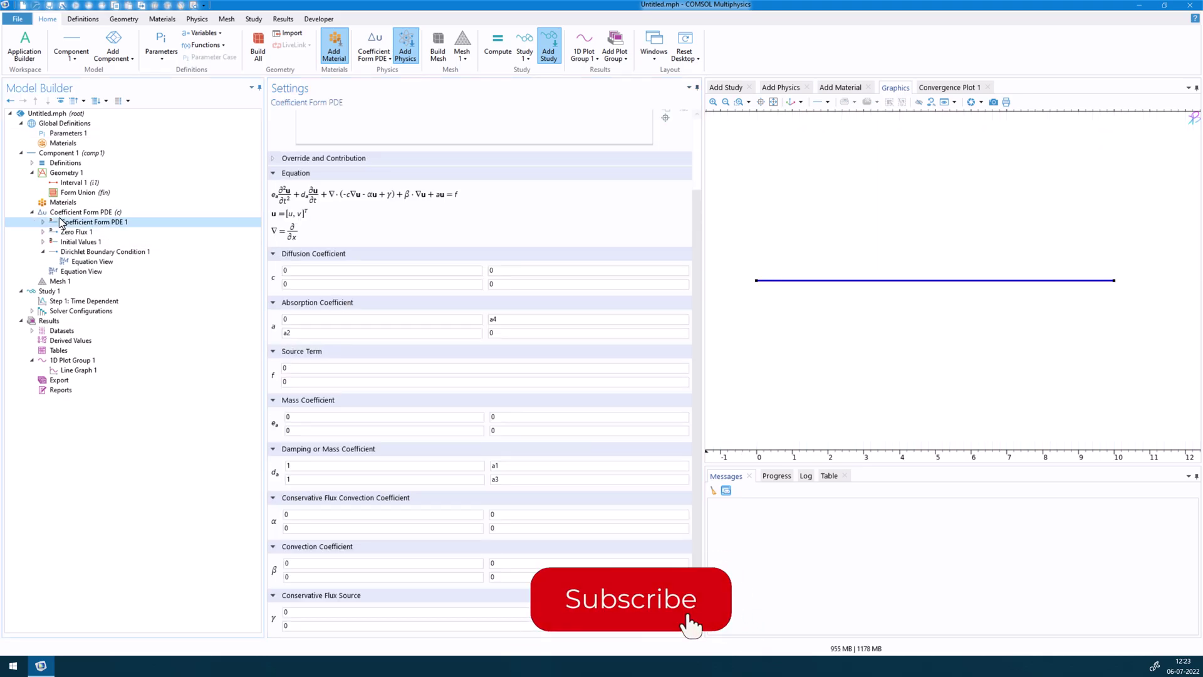
left_click(276, 175)
left_click(275, 238)
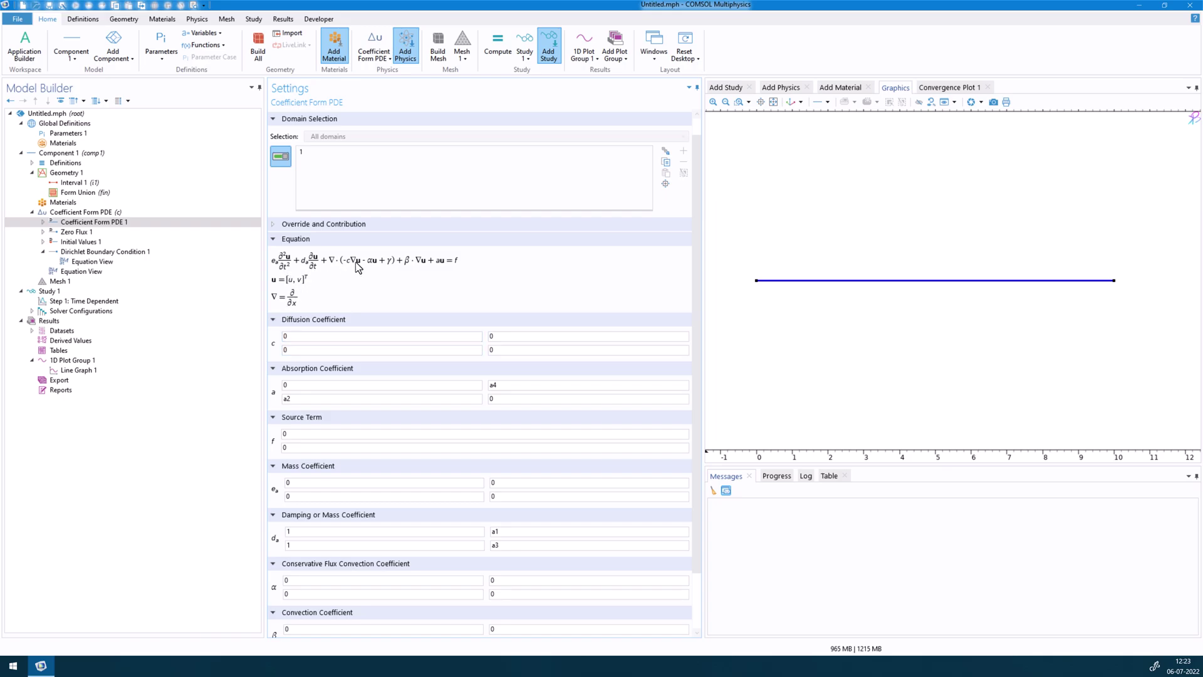
left_click(494, 349)
left_click(144, 252)
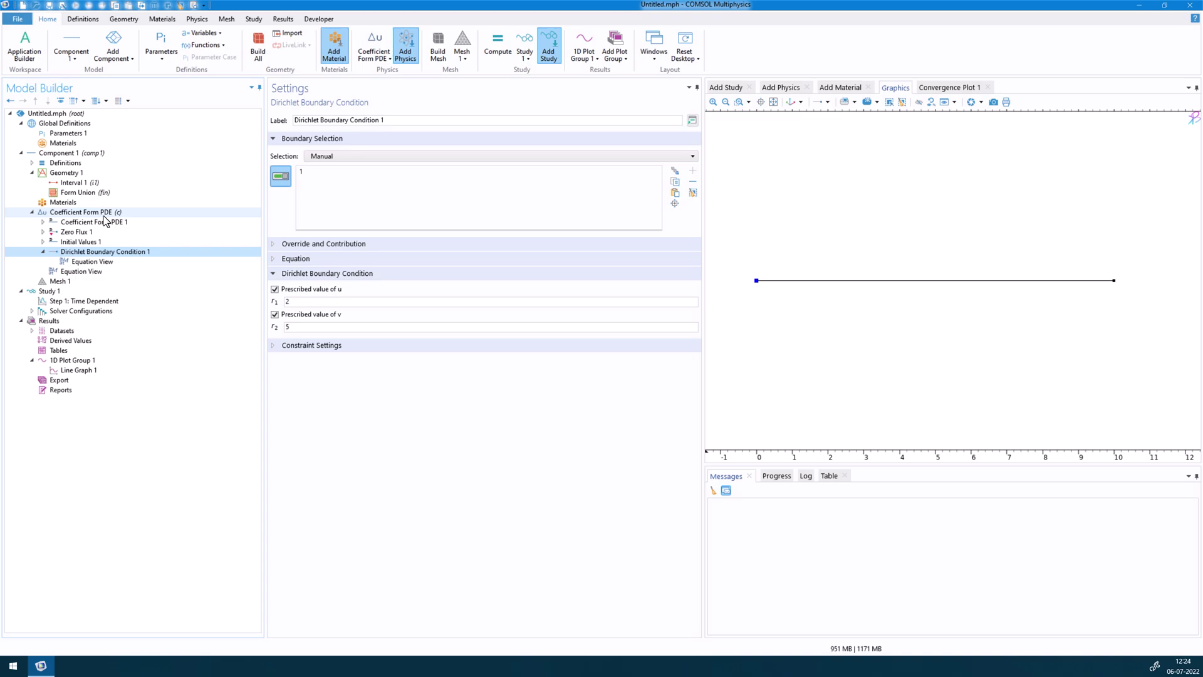
Examine the element size options of Mesh 1 and the output times of the Time Dependent study step
left_click(65, 281)
left_click(307, 214)
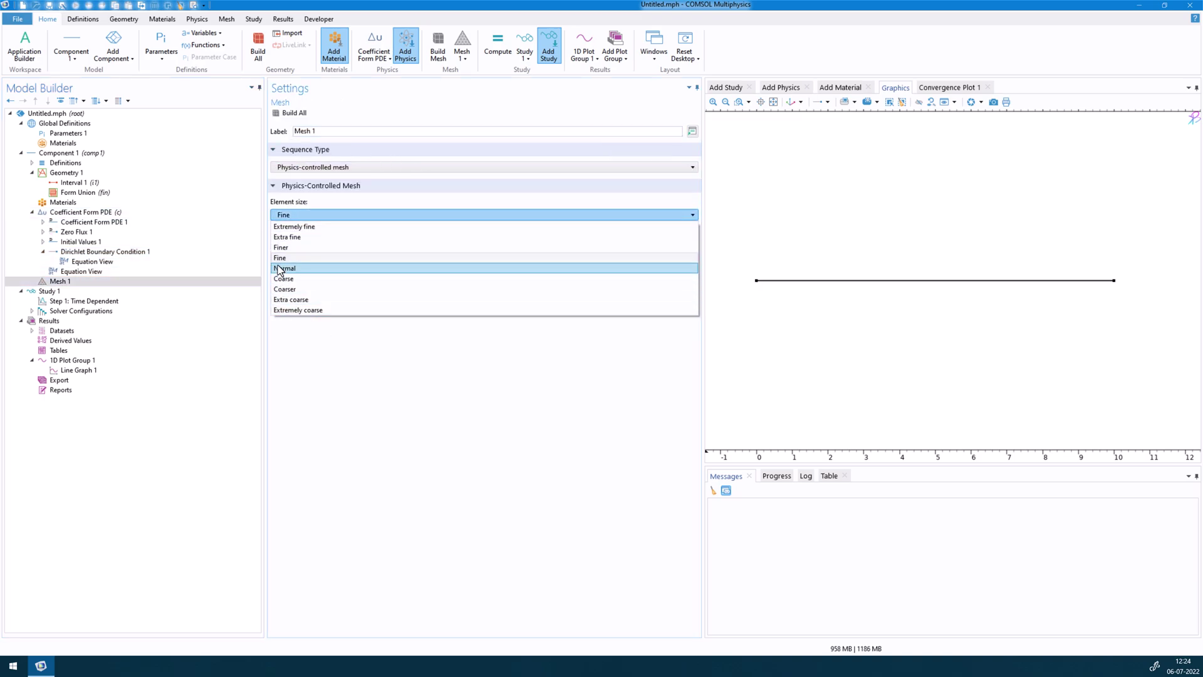
left_click(63, 311)
left_click(48, 292)
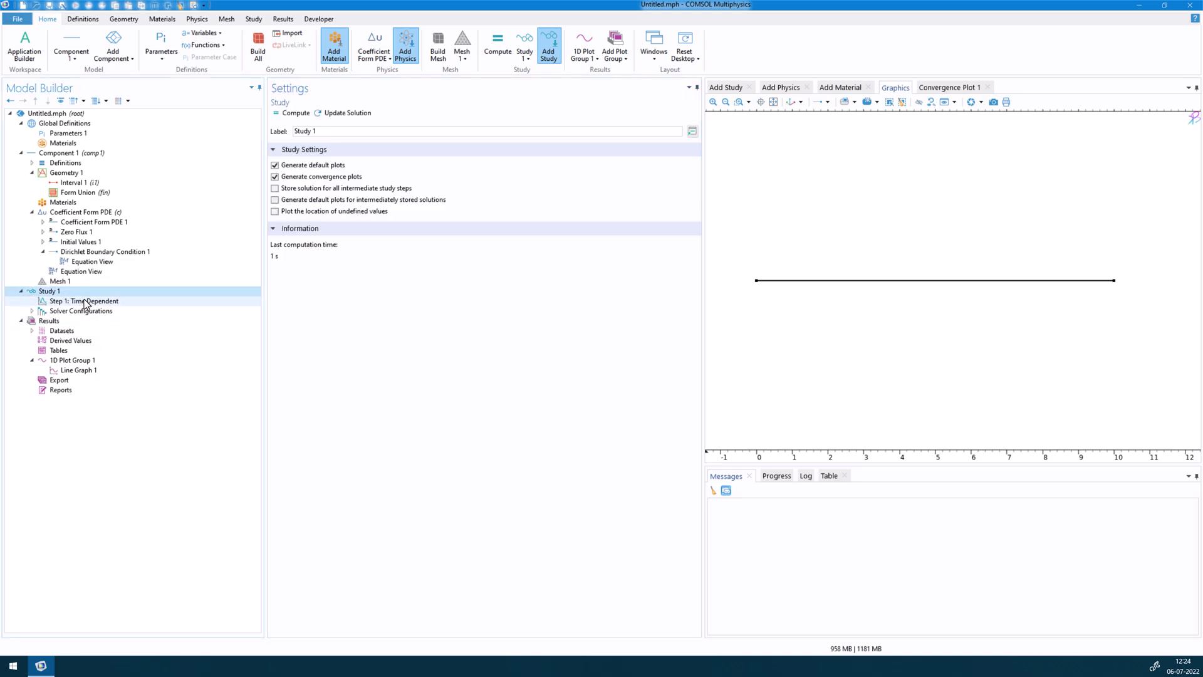
left_click(87, 303)
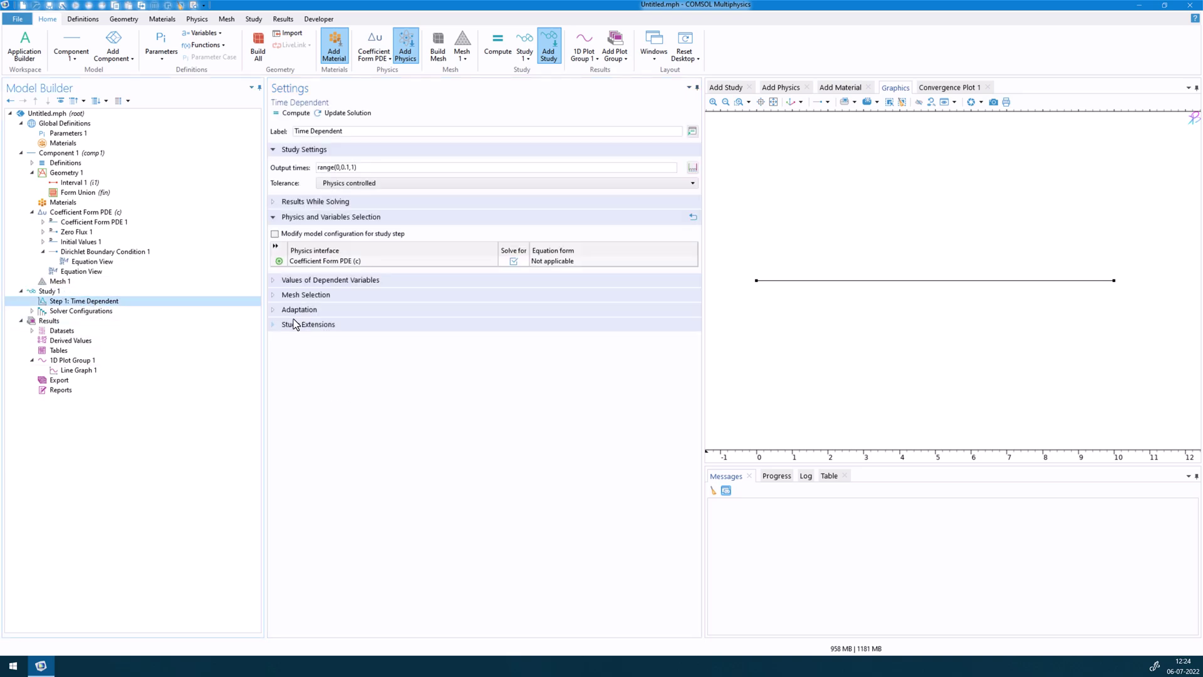
double_click(362, 169)
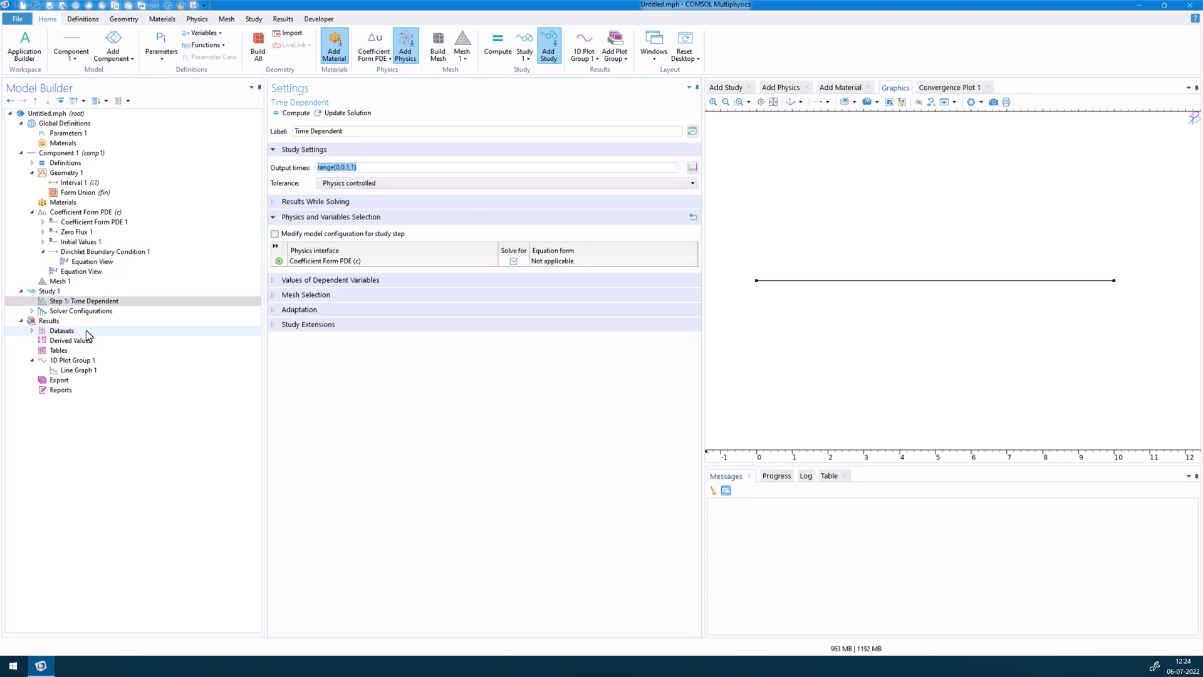
Examine the Coefficient Form PDE expressions available for Line Graph 1's y-axis data and the general Results settings
left_click(88, 360)
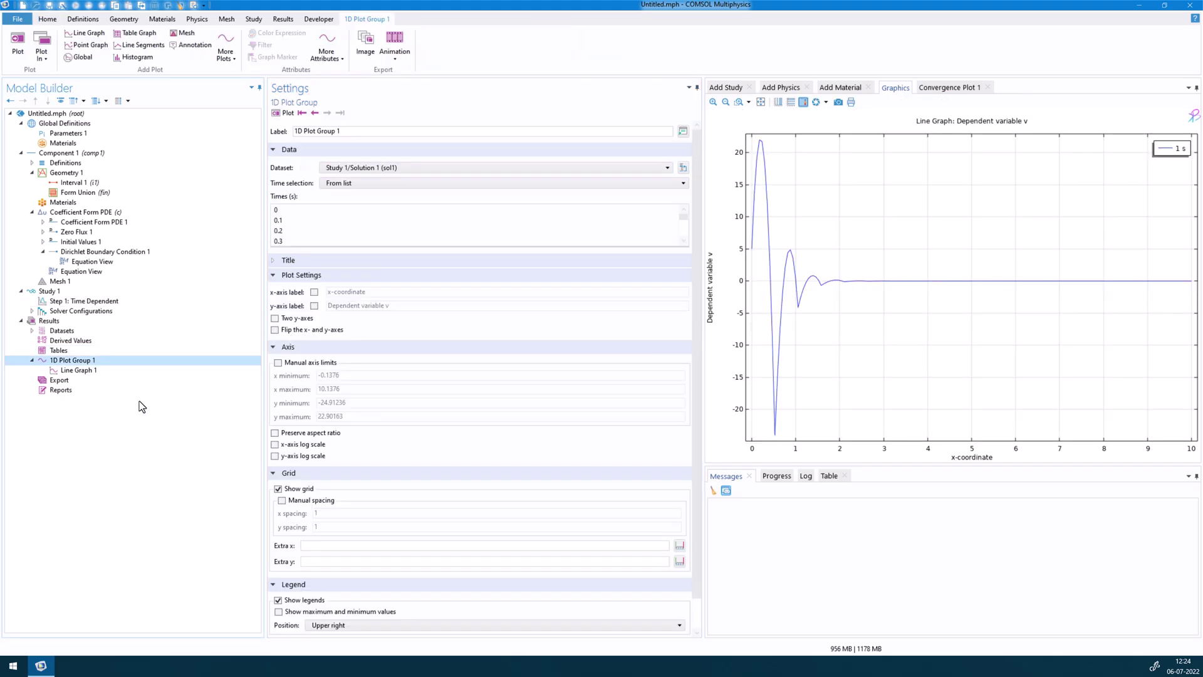
left_click(90, 372)
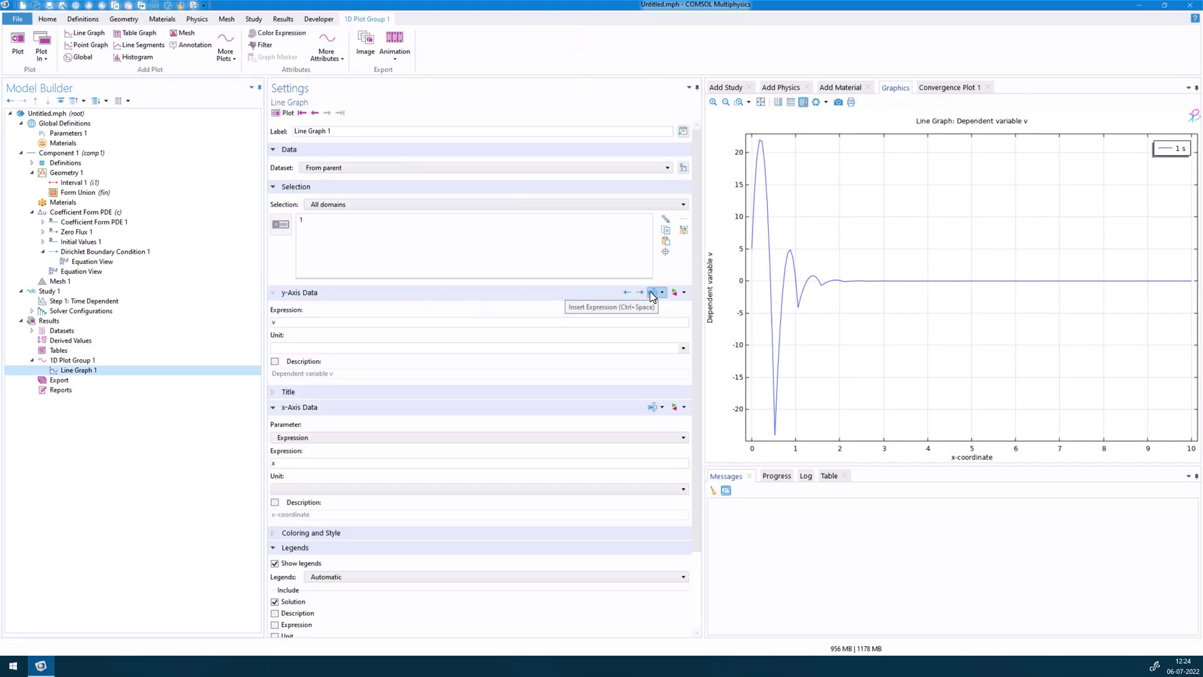
left_click(653, 292)
left_click(368, 410)
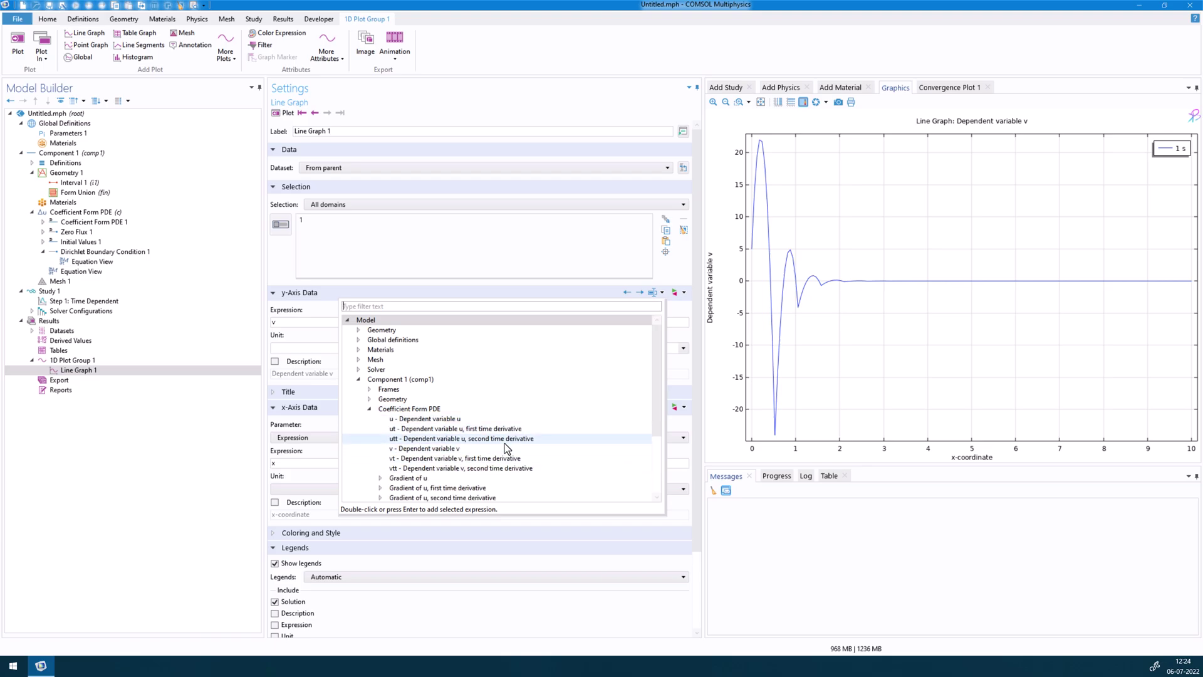
scroll(458, 467, "down", 2)
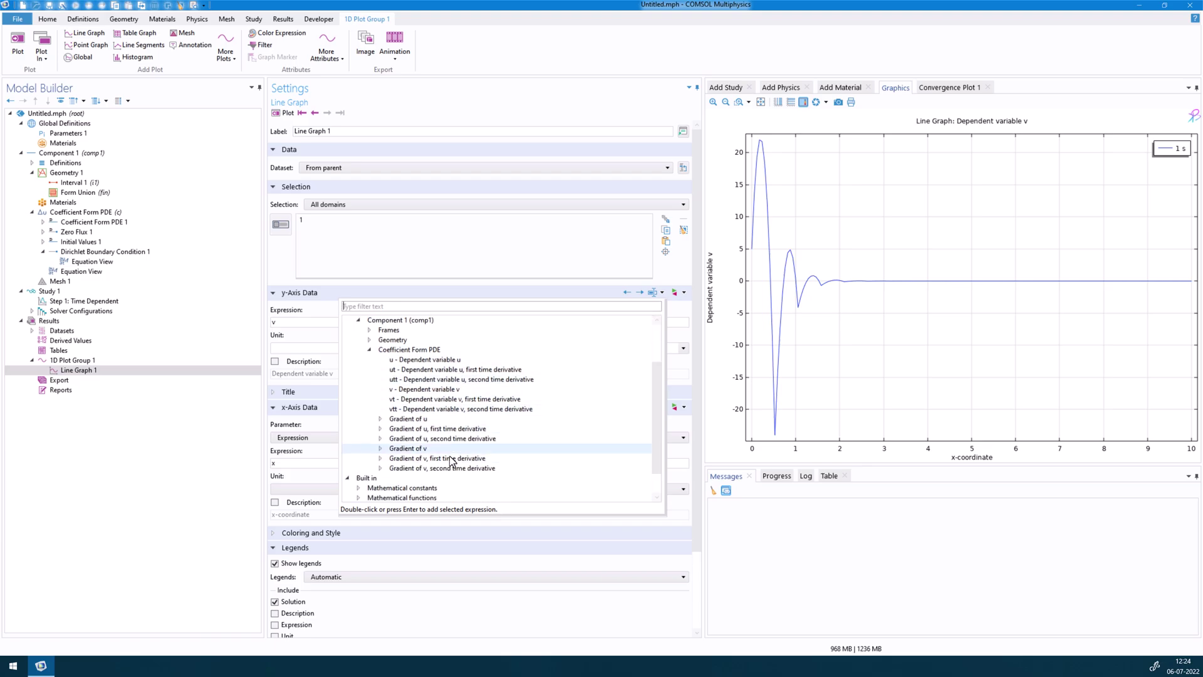
left_click(276, 265)
left_click(92, 361)
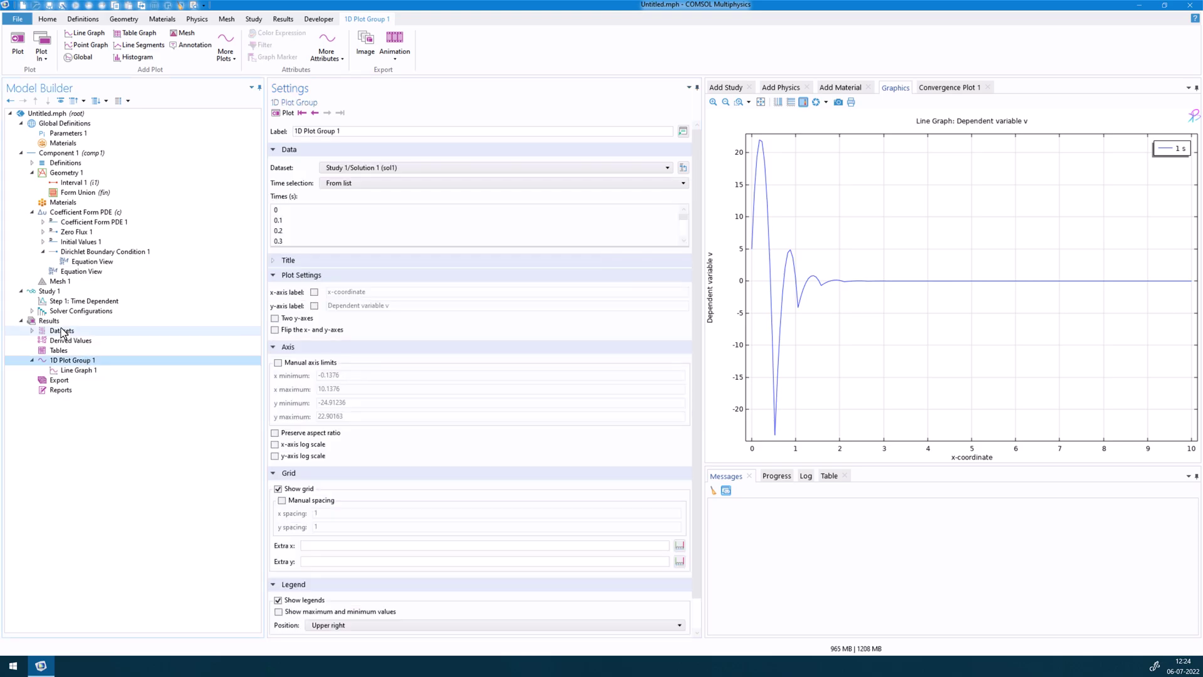
left_click(64, 320)
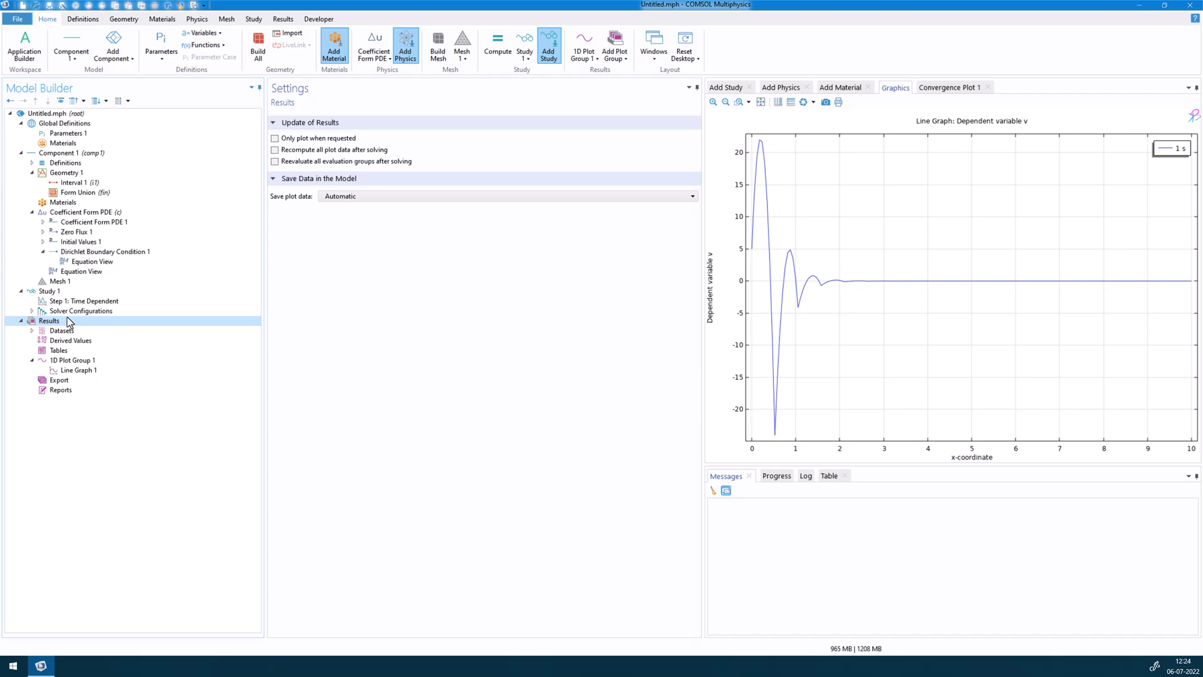